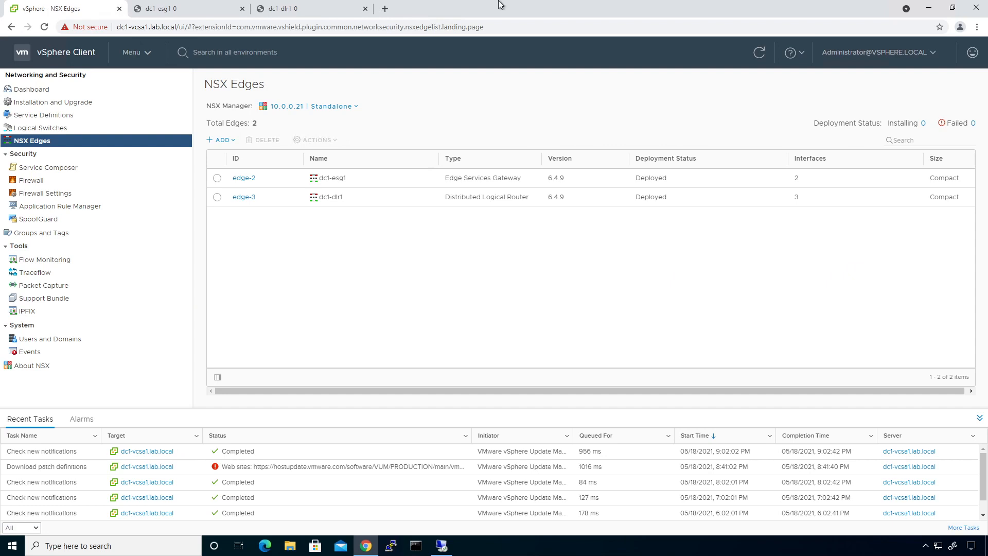
Bring up the on-screen annotation tool over the remote desktop with a black pen
key(ctrl+alt+Break)
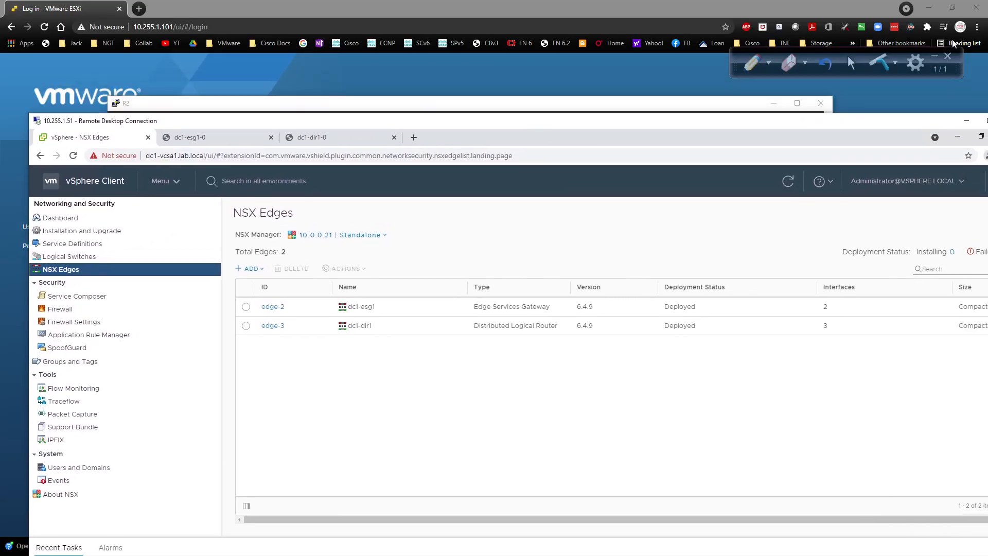
click(955, 63)
double_click(758, 128)
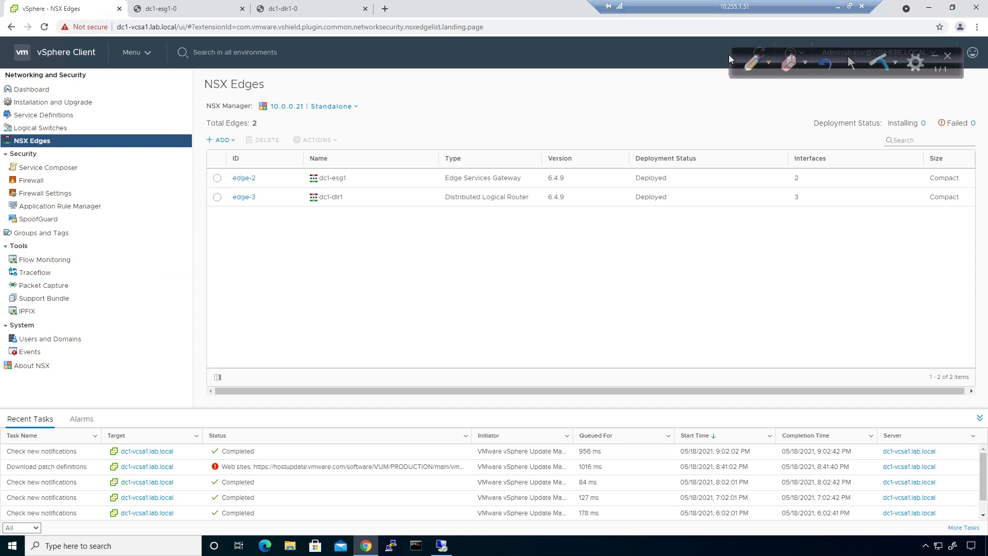
click(768, 62)
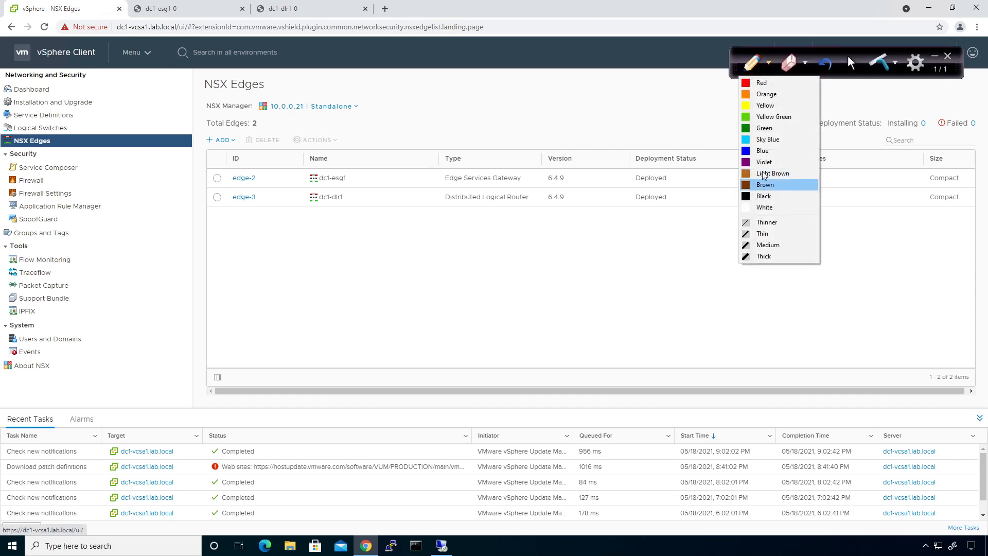
click(763, 200)
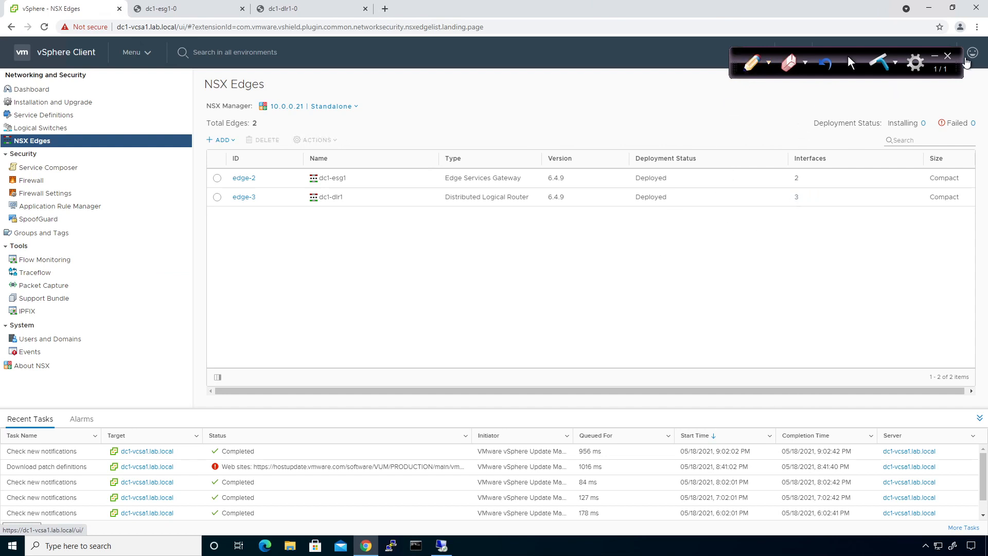
click(950, 56)
click(502, 307)
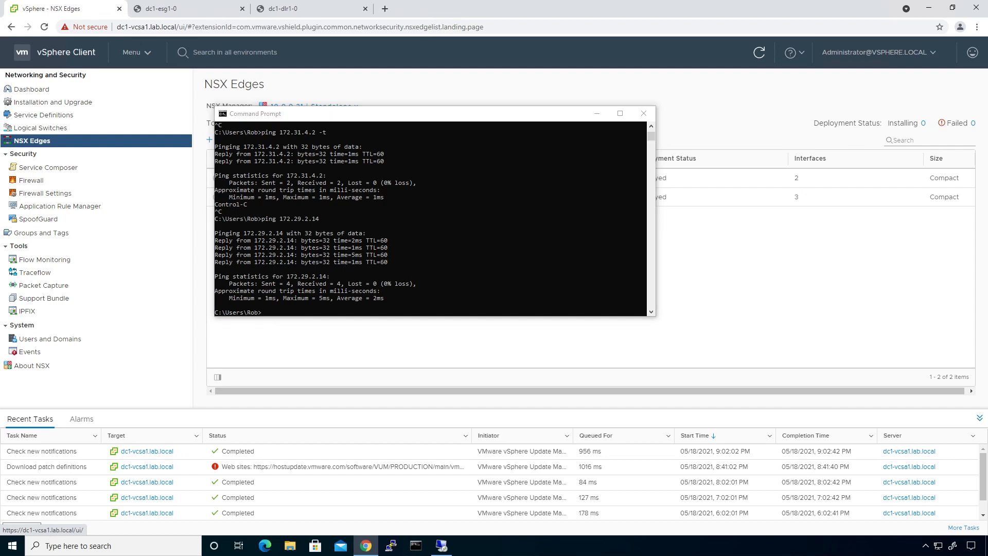
key(ctrl+alt+g)
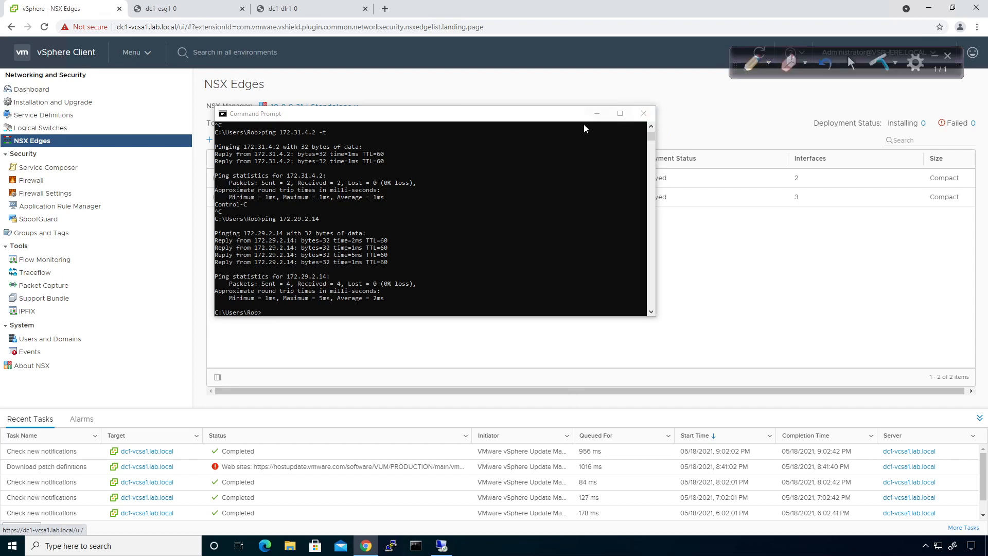
click(599, 113)
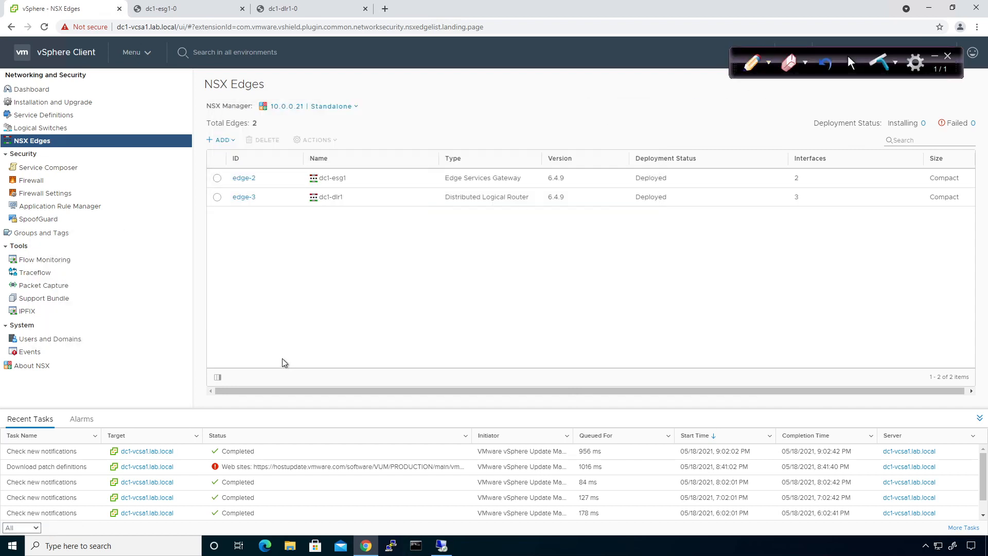
click(751, 62)
Switch the pen to Thin and write the DLR, ESG and CSR labels
drag(386, 286, 400, 284)
click(770, 63)
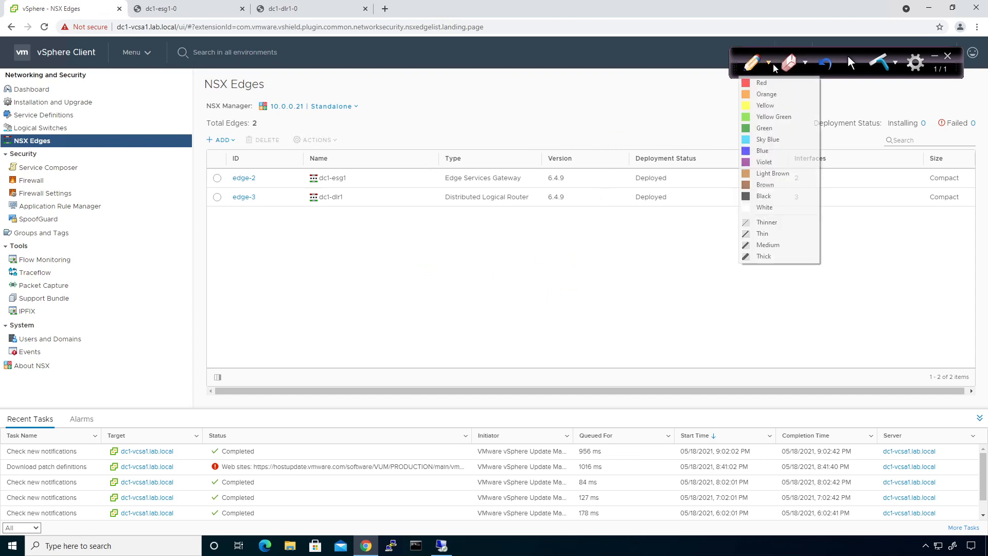
click(761, 235)
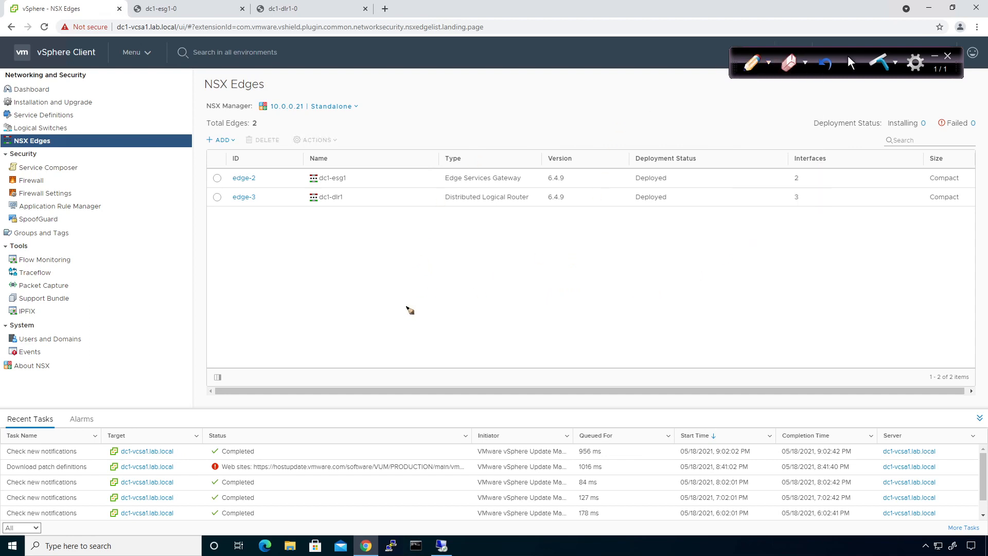
mouse_move(345, 259)
mouse_down()
mouse_move(345, 283)
mouse_move(400, 271)
mouse_up()
drag(556, 262, 564, 281)
mouse_move(588, 263)
mouse_down()
mouse_move(589, 281)
mouse_move(598, 271)
mouse_move(594, 322)
mouse_move(689, 310)
mouse_move(692, 324)
mouse_up()
mouse_move(686, 259)
mouse_down()
mouse_move(687, 278)
mouse_move(735, 257)
mouse_move(761, 263)
mouse_up()
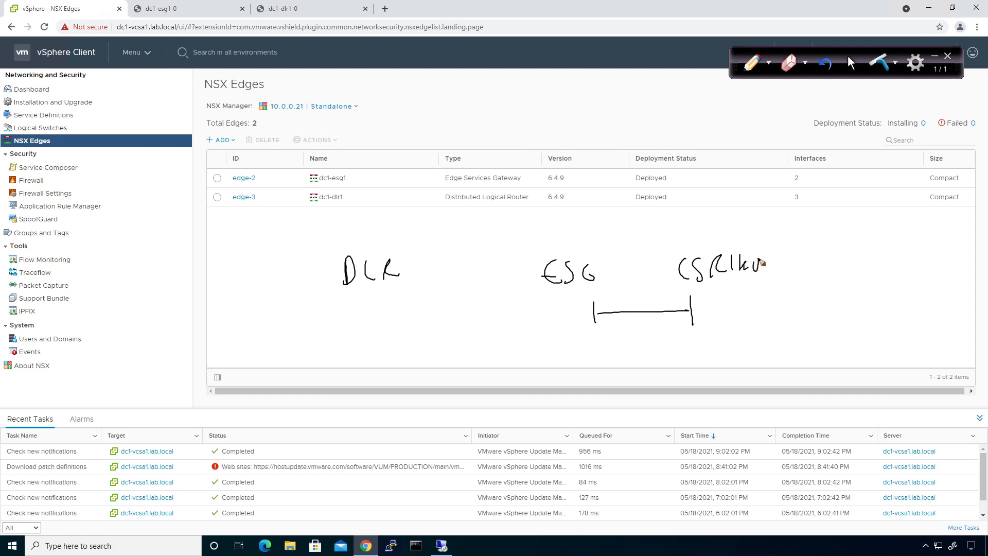
Mark the ESG–CSR link with Ø and draw the connecting lines, undoing the last one
drag(641, 280, 632, 311)
drag(597, 269, 671, 268)
mouse_move(540, 308)
mouse_down()
mouse_move(540, 325)
mouse_move(392, 322)
mouse_move(395, 338)
mouse_up()
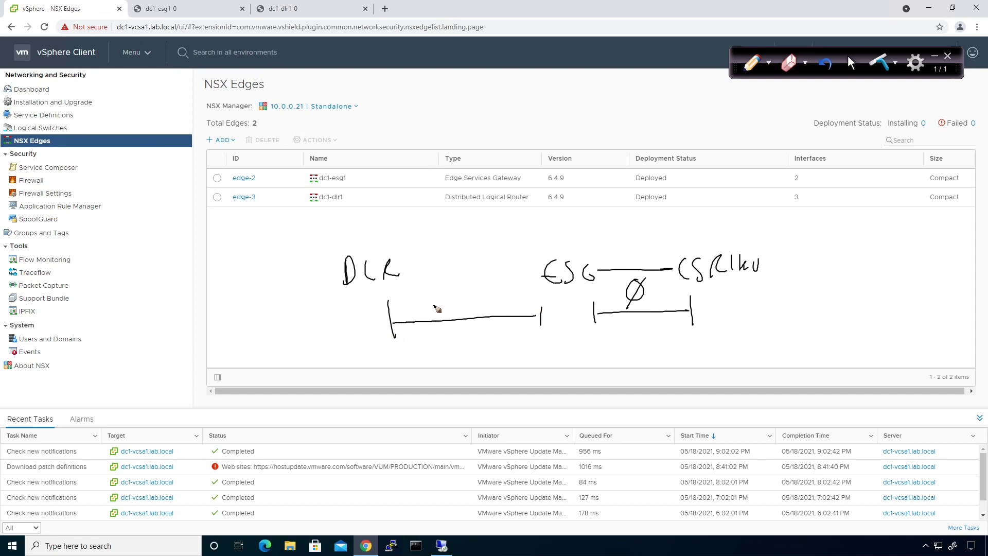
mouse_move(456, 296)
mouse_down()
mouse_move(442, 310)
mouse_move(465, 311)
mouse_up()
drag(412, 271, 531, 273)
key(ctrl+z)
key(ctrl+z)
key(ctrl+z)
Erase the bracket under DLR, redraw the DLR–ESG line and label it iBGP
click(788, 62)
mouse_move(541, 324)
mouse_down()
mouse_move(389, 324)
mouse_move(439, 313)
mouse_up()
click(752, 62)
drag(412, 270, 538, 268)
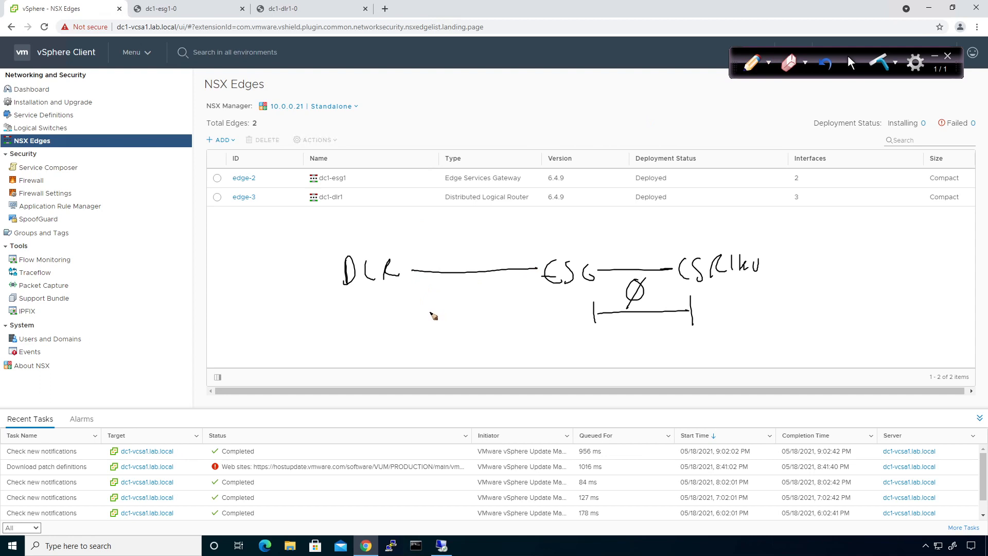
drag(441, 312, 478, 304)
Write AS 65001 under both DLR and ESG
drag(365, 346, 366, 355)
drag(371, 346, 390, 347)
drag(395, 345, 397, 356)
drag(537, 348, 568, 350)
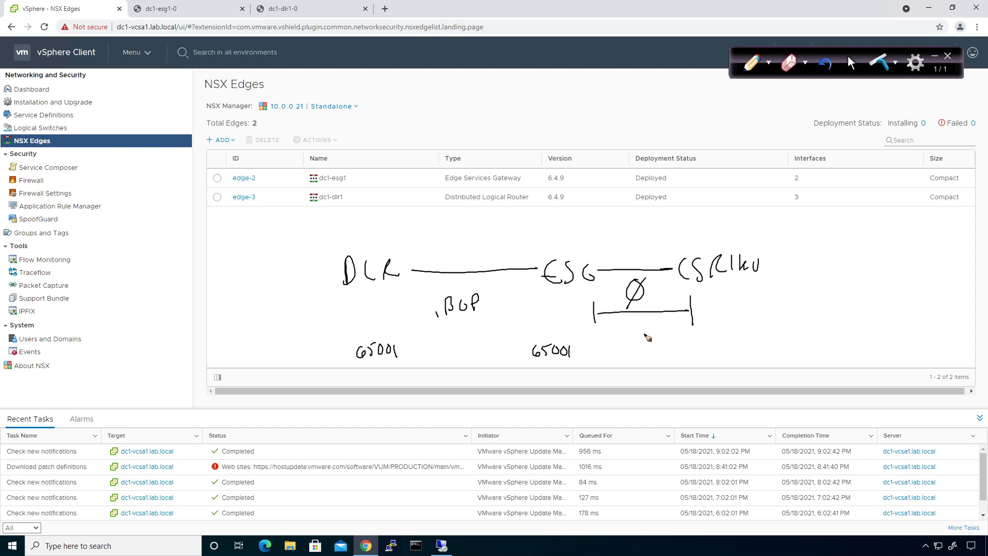
Label OSPF under the ESG–CSR link and above DLR, with OSPF links left of DLR
mouse_move(624, 337)
mouse_down()
mouse_move(634, 345)
mouse_move(667, 333)
mouse_up()
mouse_move(345, 216)
mouse_down()
mouse_move(352, 226)
mouse_move(377, 219)
mouse_up()
drag(335, 256, 303, 238)
mouse_move(337, 289)
mouse_down()
mouse_move(313, 297)
mouse_move(316, 318)
mouse_up()
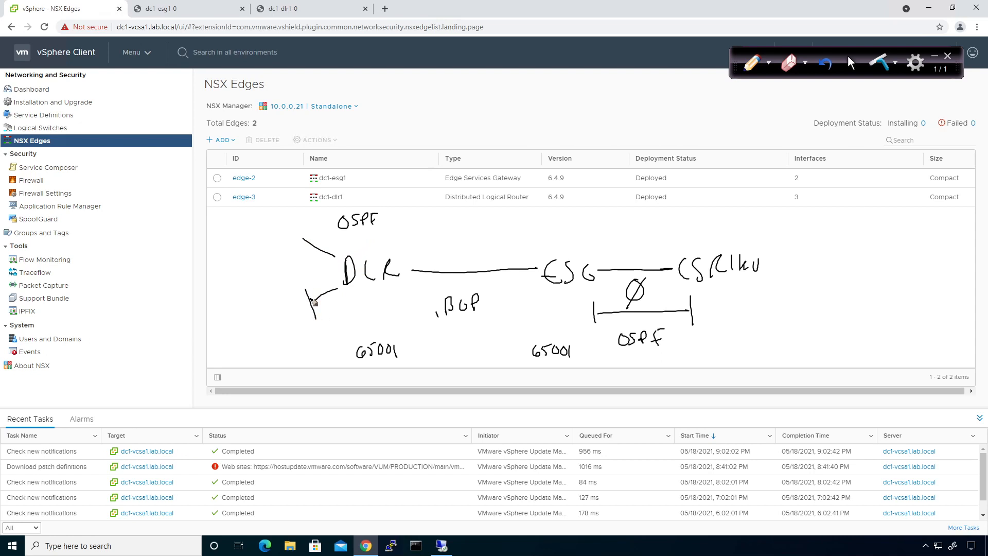
drag(307, 230, 292, 246)
Draw a two-way DLR–ESG arrow and mark B and O above ESG and B beside DLR
mouse_move(414, 286)
mouse_down()
mouse_move(529, 278)
mouse_move(519, 282)
mouse_up()
mouse_move(423, 280)
mouse_down()
mouse_move(412, 284)
mouse_move(427, 293)
mouse_up()
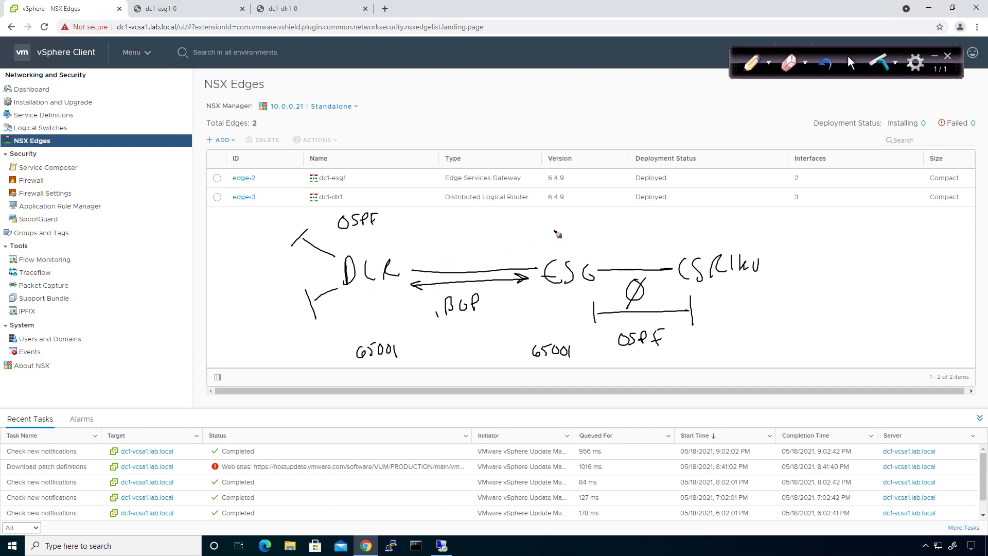
drag(523, 223, 525, 239)
drag(600, 227, 552, 235)
drag(531, 246, 517, 246)
drag(587, 248, 599, 249)
drag(310, 269, 331, 263)
Add a Core line and arrow back to DLR's OSPF side, then clear all the ink
drag(766, 266, 821, 262)
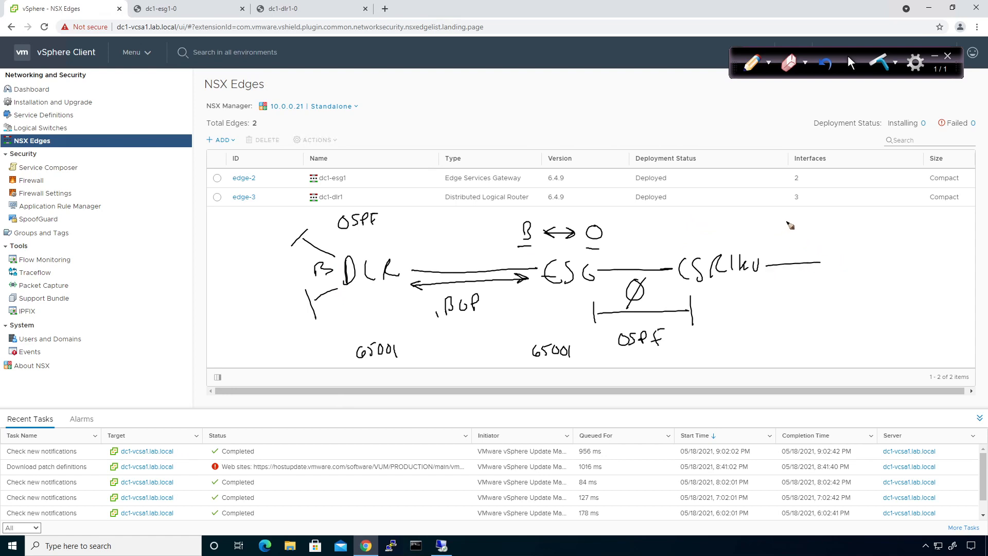
mouse_move(791, 223)
mouse_down()
mouse_move(823, 228)
mouse_move(467, 221)
mouse_move(369, 237)
mouse_up()
drag(390, 239, 370, 237)
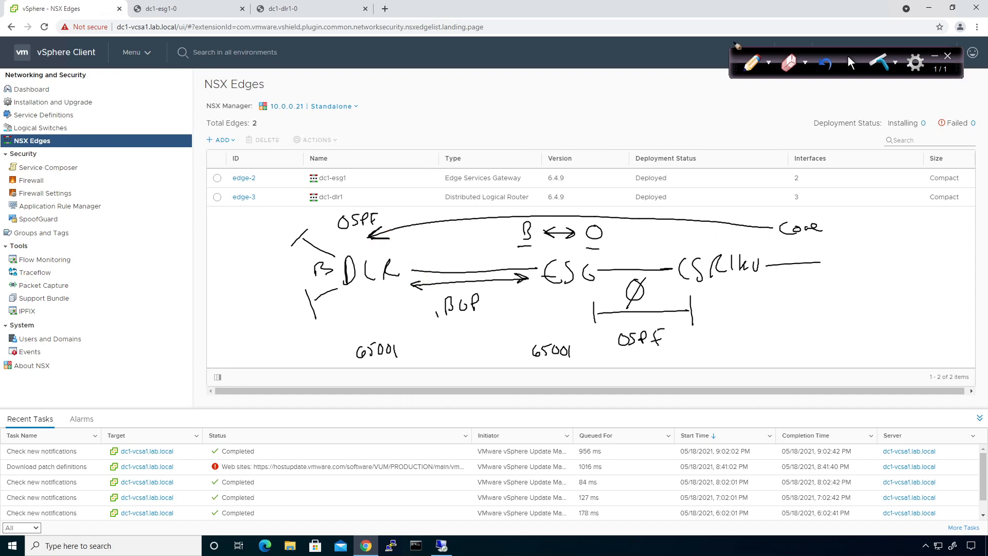
click(850, 65)
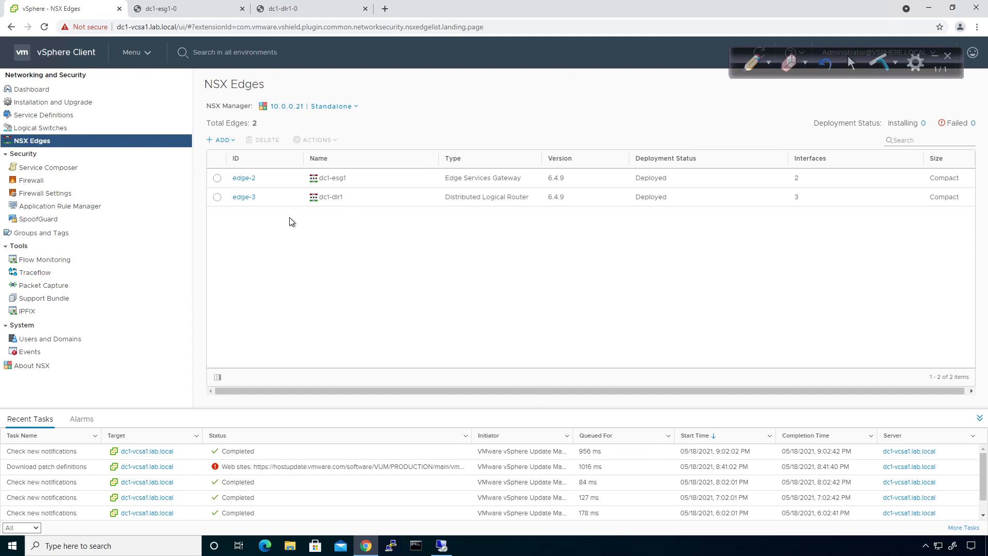
In dc1-dlr1's Routing > BGP settings, turn BGP status on with Local AS 65001 and save
click(244, 196)
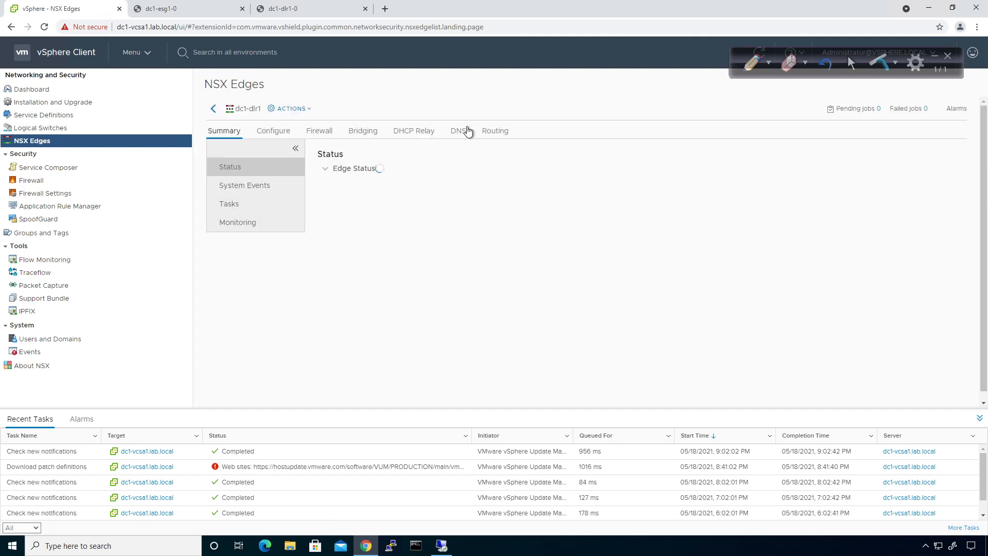
click(502, 132)
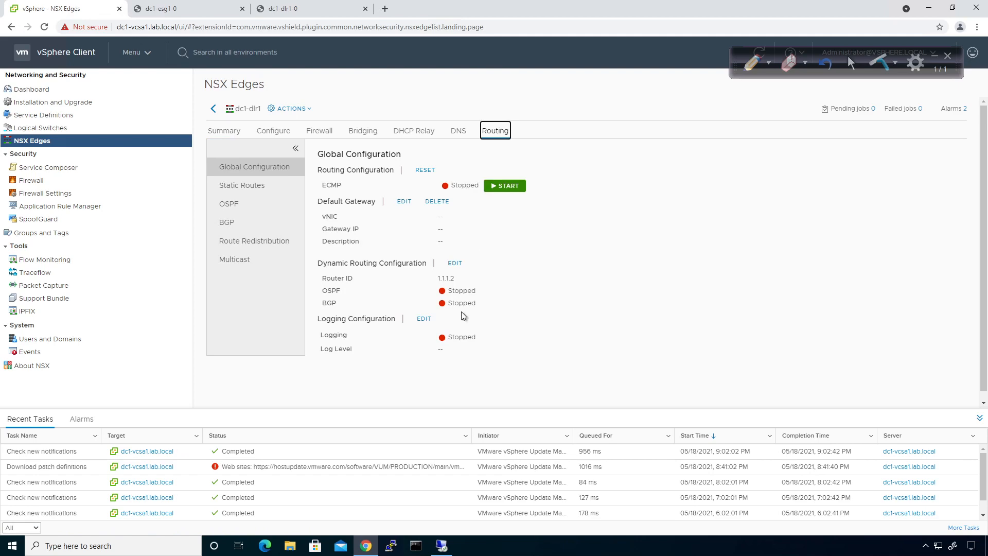
click(246, 225)
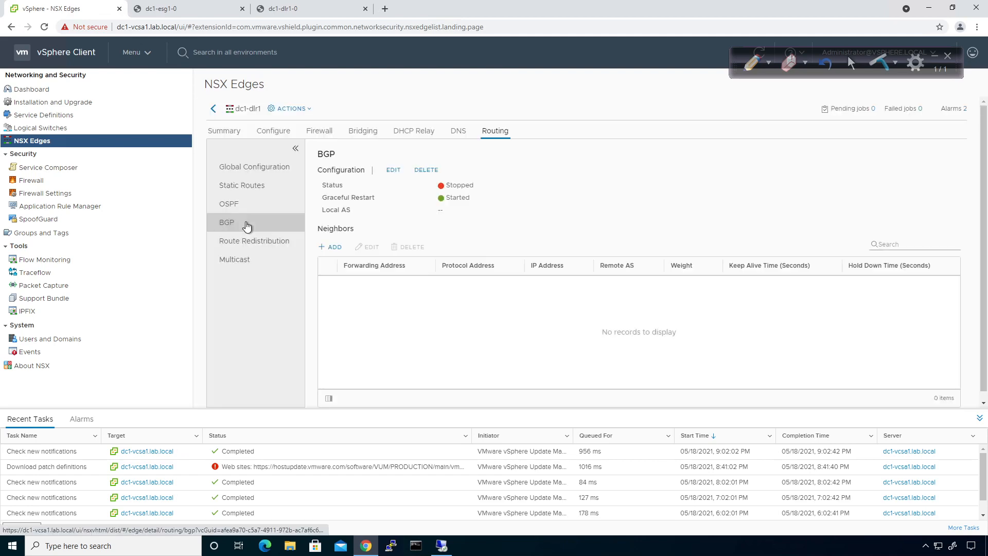
click(396, 173)
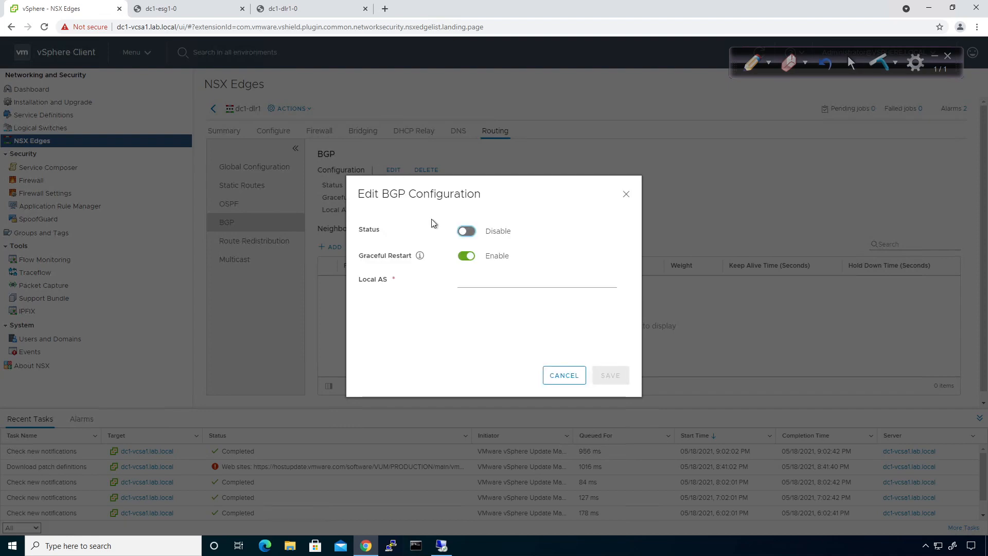
click(465, 233)
click(461, 281)
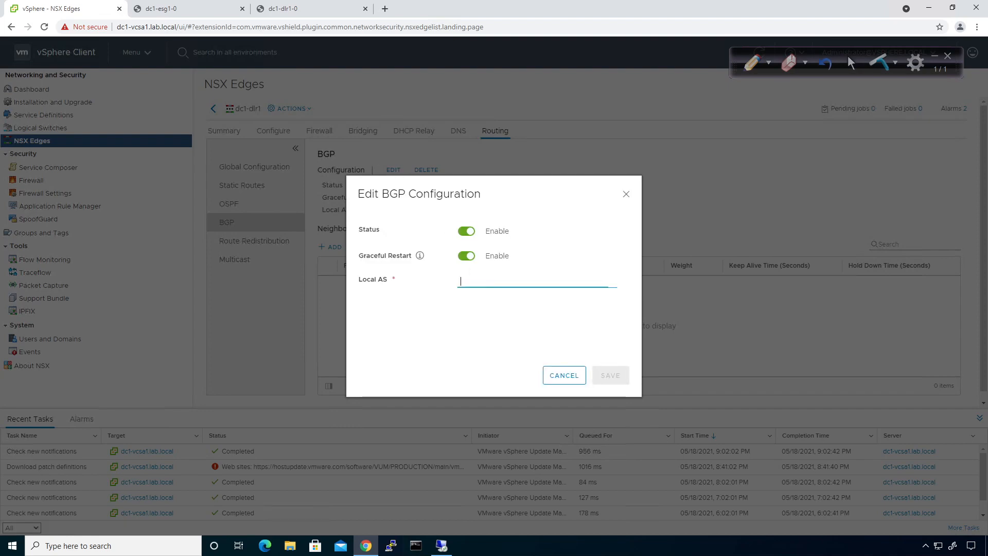
text(65001)
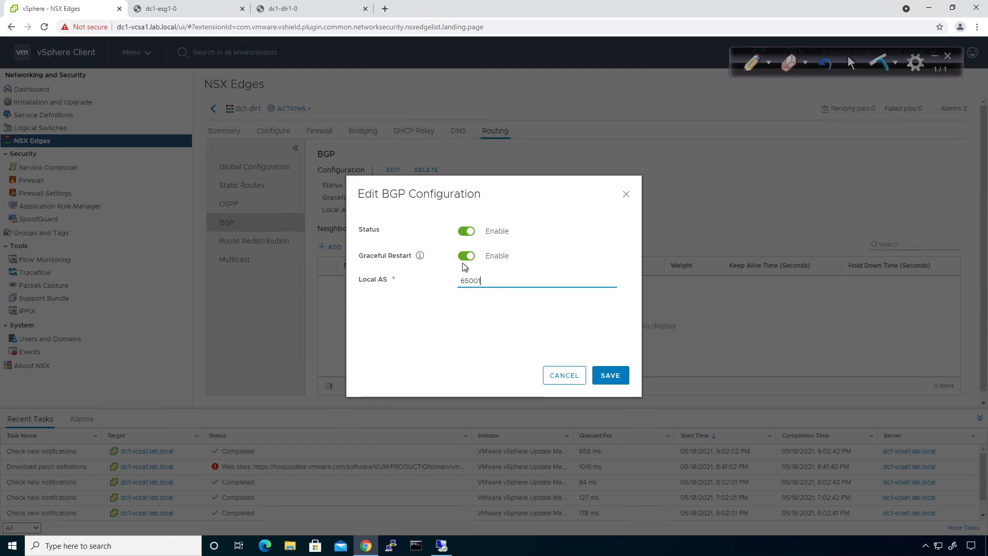
click(609, 378)
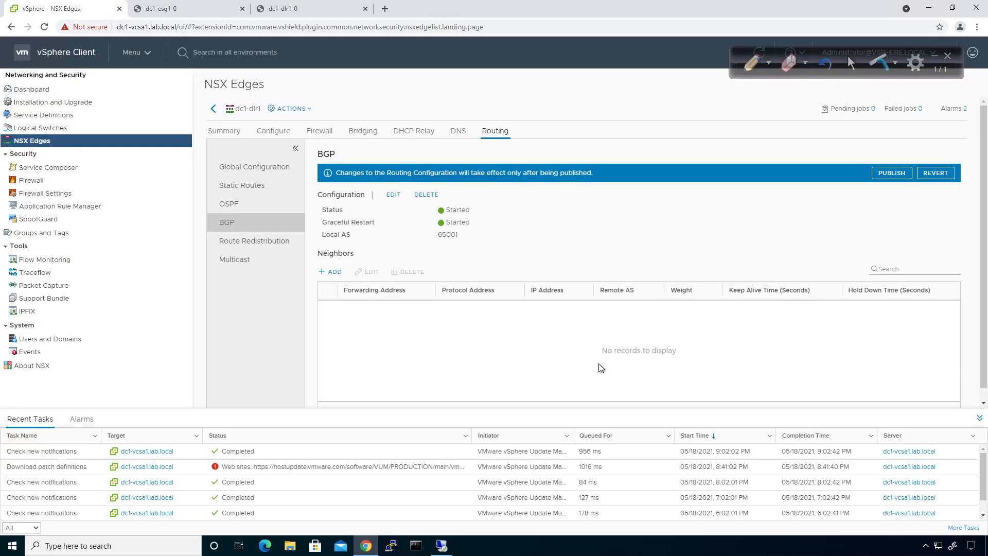
Add neighbour 172.29.11.1 on Transit, protocol address 172.29.11.254, remote AS 65001
click(329, 273)
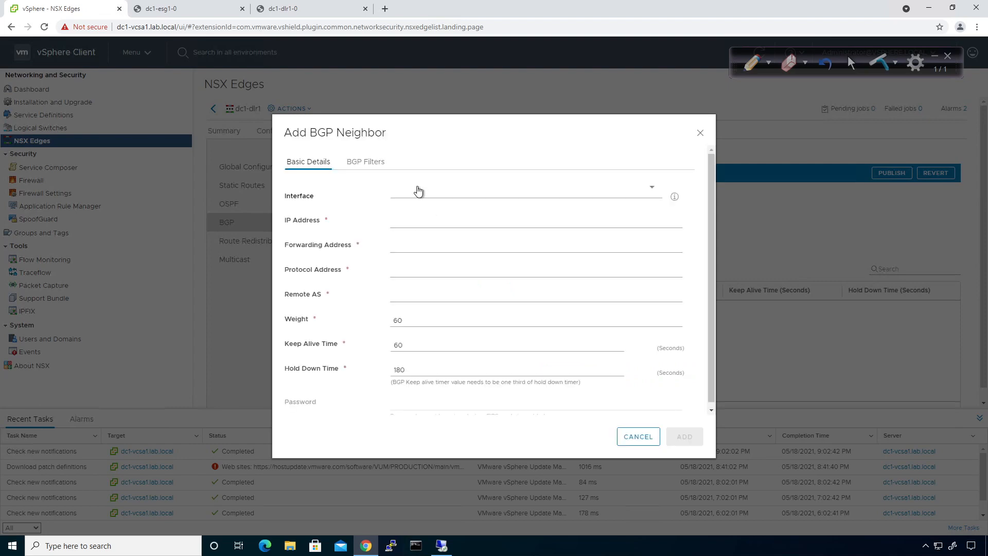
click(418, 191)
click(417, 232)
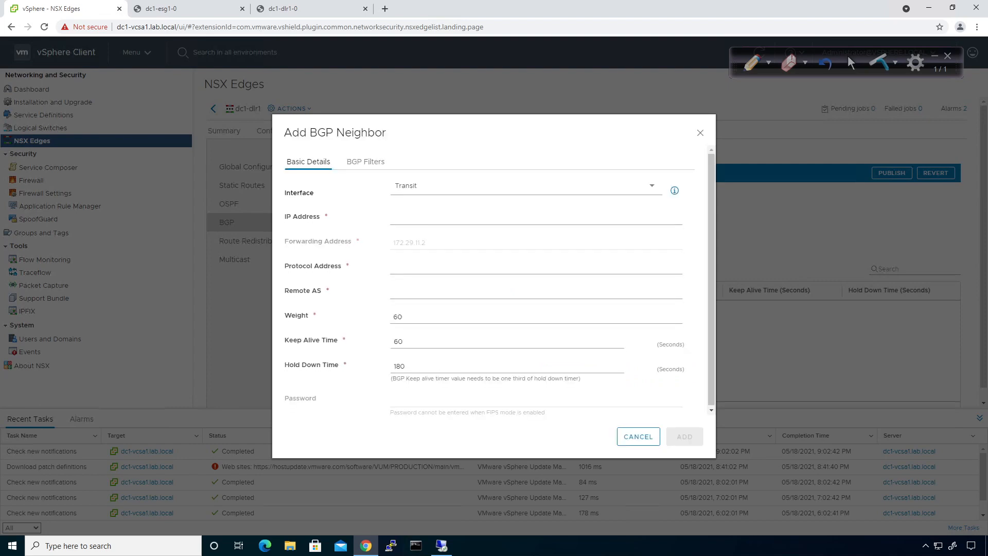
click(416, 219)
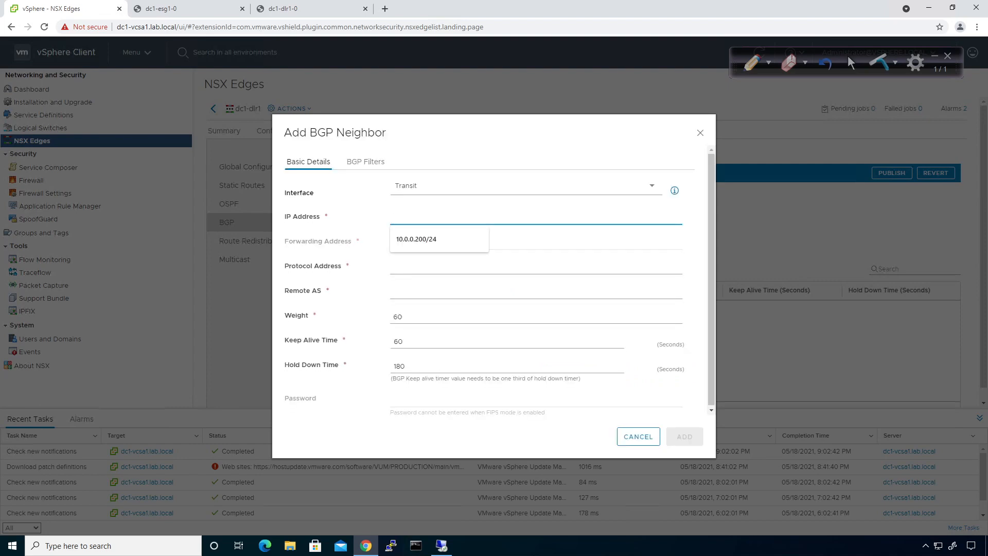
text(172.29.11)
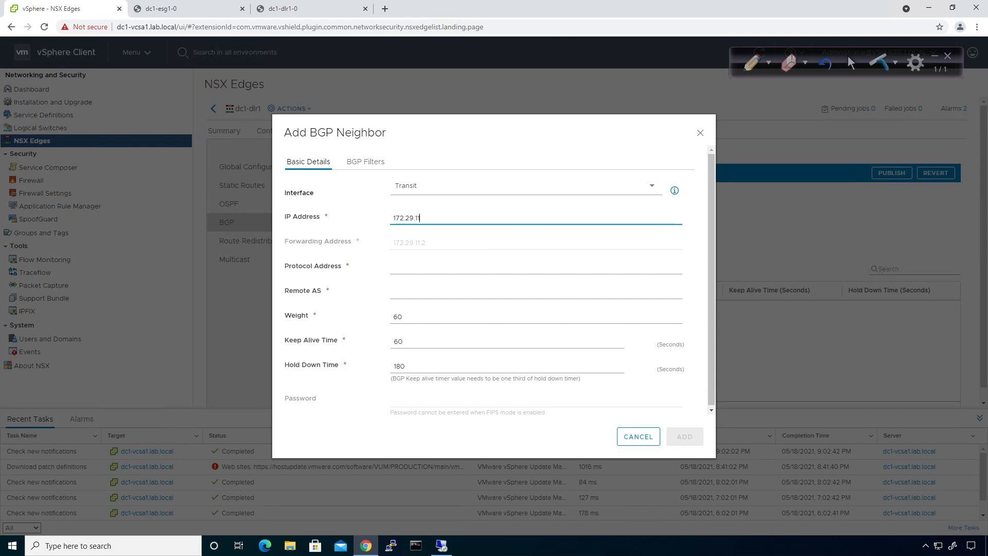
text(.1)
click(399, 266)
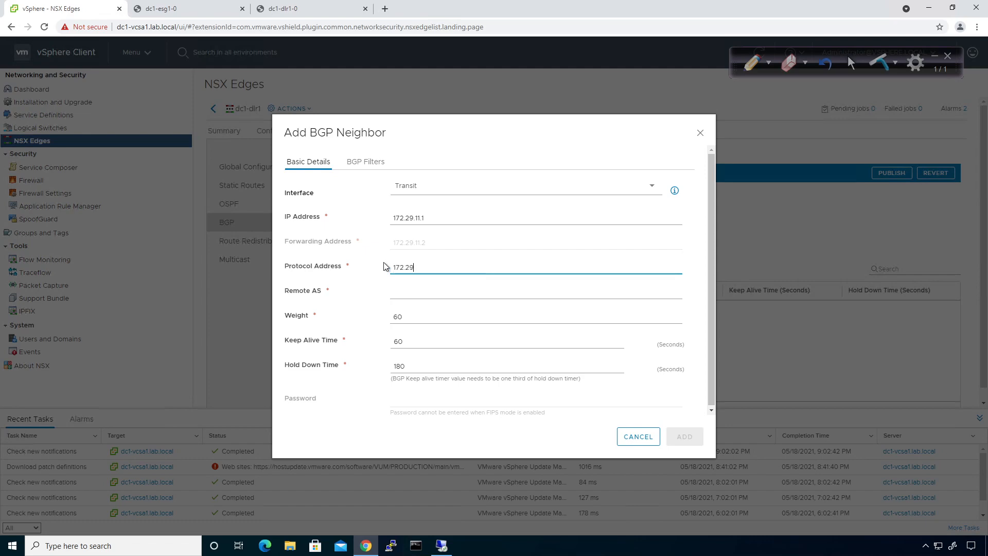
text(.11.254)
click(405, 289)
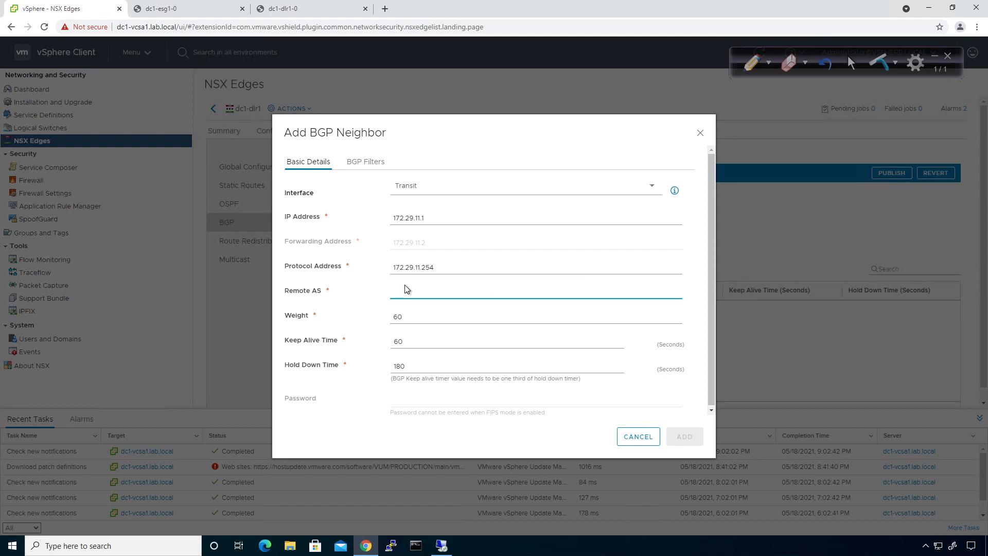
text(65001)
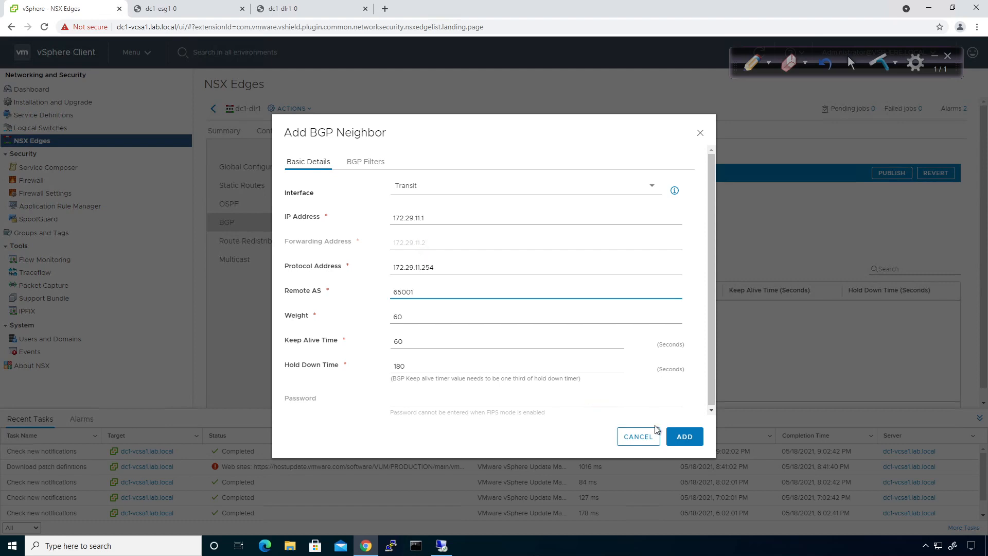
click(678, 440)
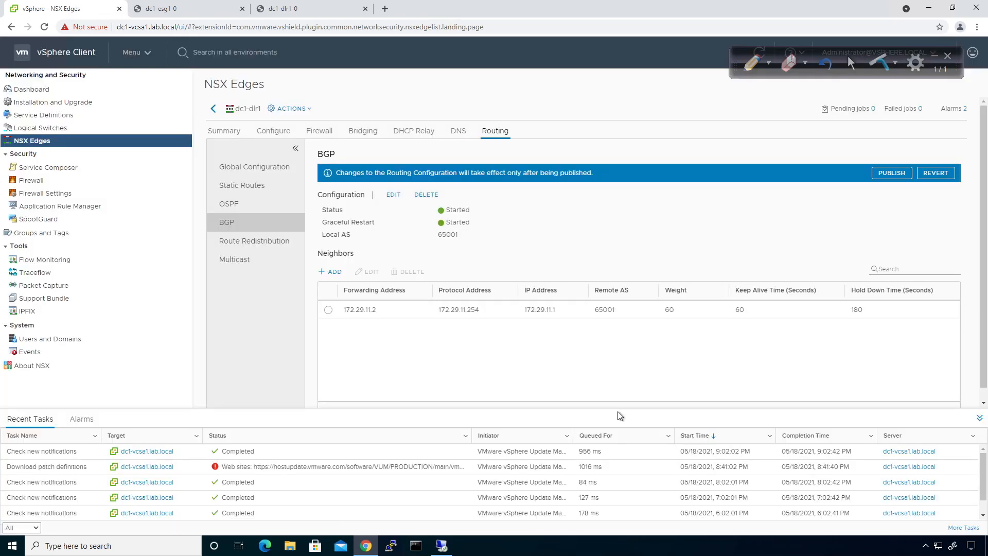
Publish the BGP neighbour, then disable OSPF route redistribution and publish
click(893, 173)
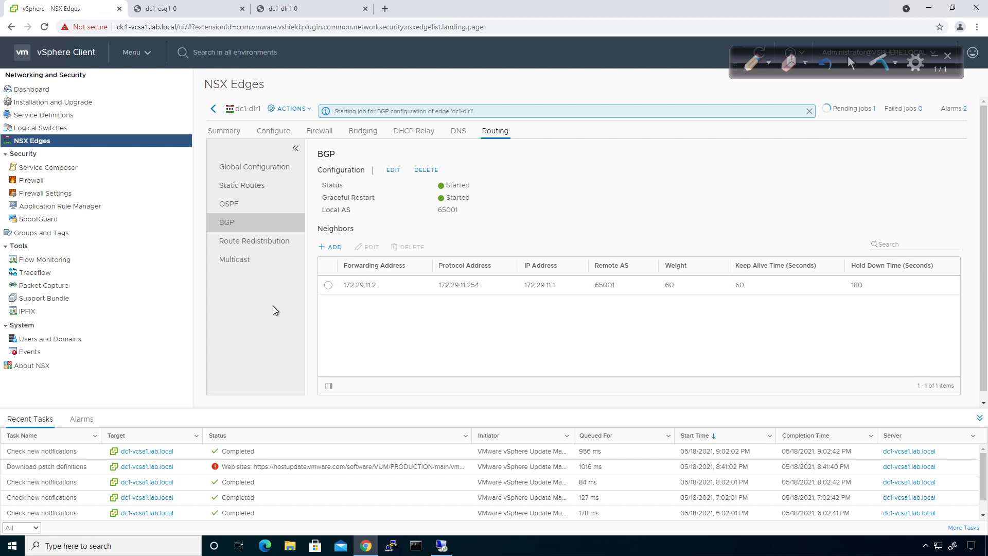
click(261, 252)
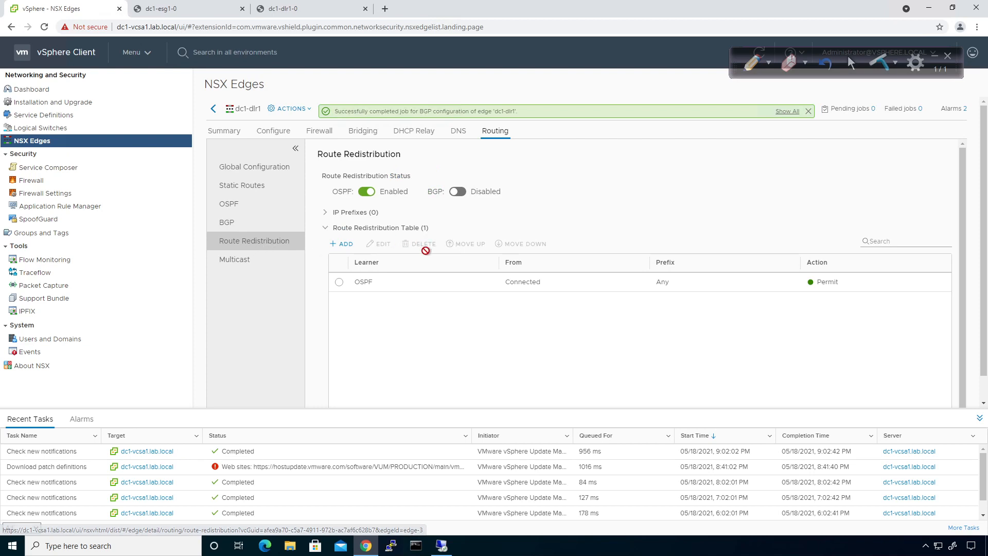
click(365, 192)
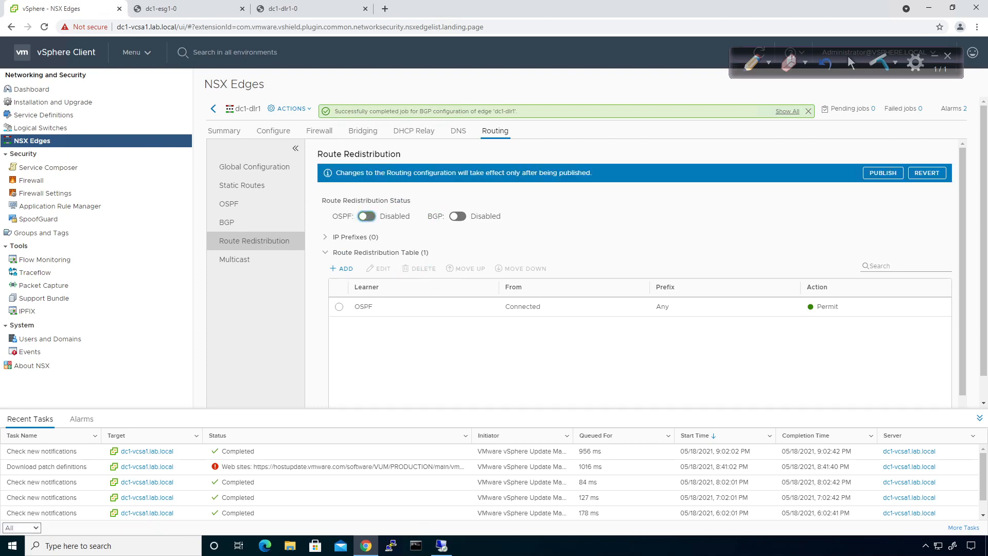
click(883, 173)
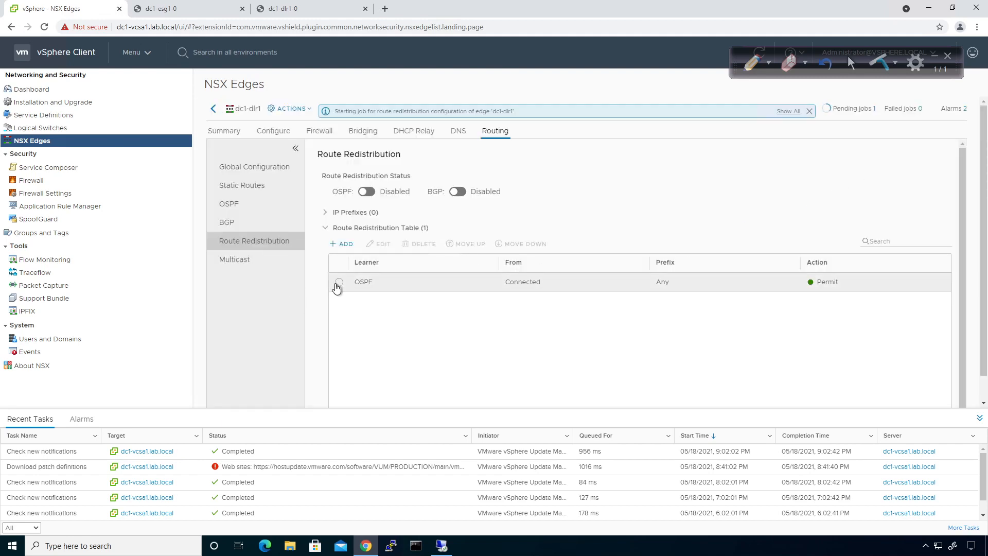
Delete the OSPF redistribution rule and publish the change
click(339, 282)
click(423, 244)
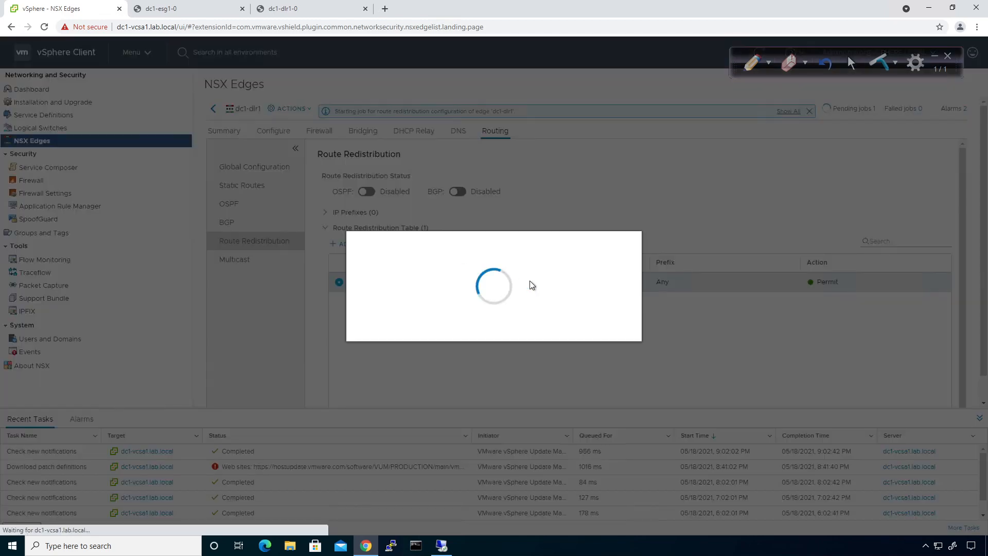
click(604, 318)
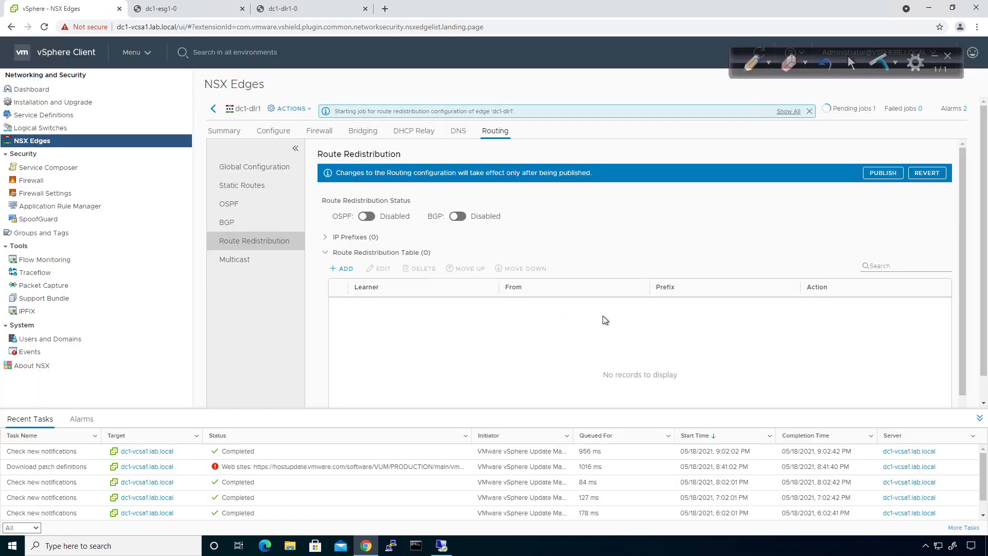
click(882, 173)
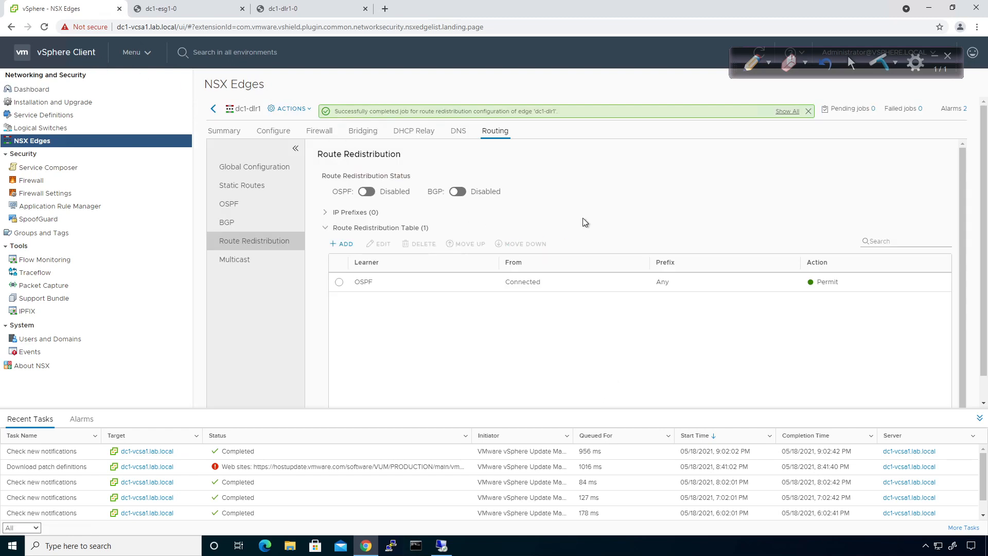
Enable and publish BGP redistribution, then add a BGP-learner rule from Connected routes
click(457, 192)
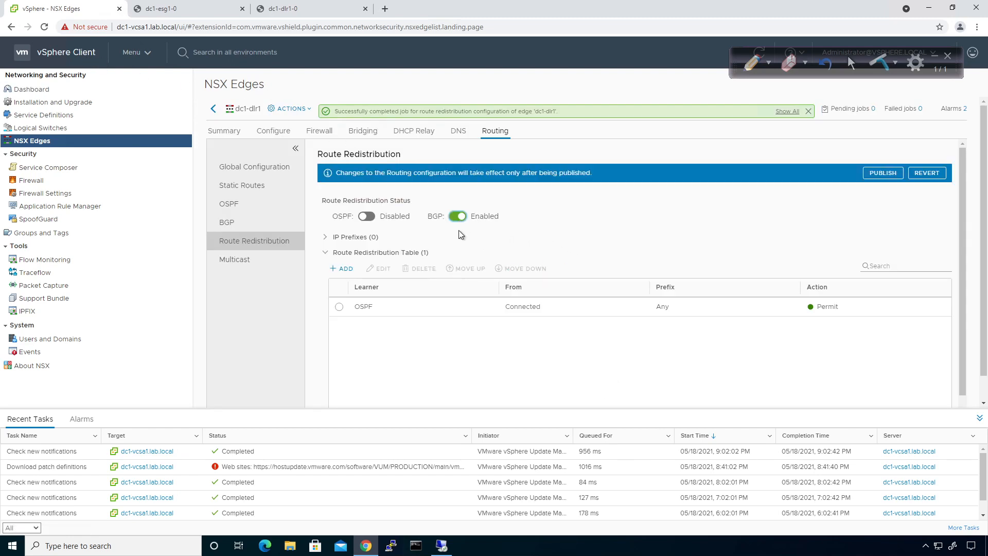
click(871, 175)
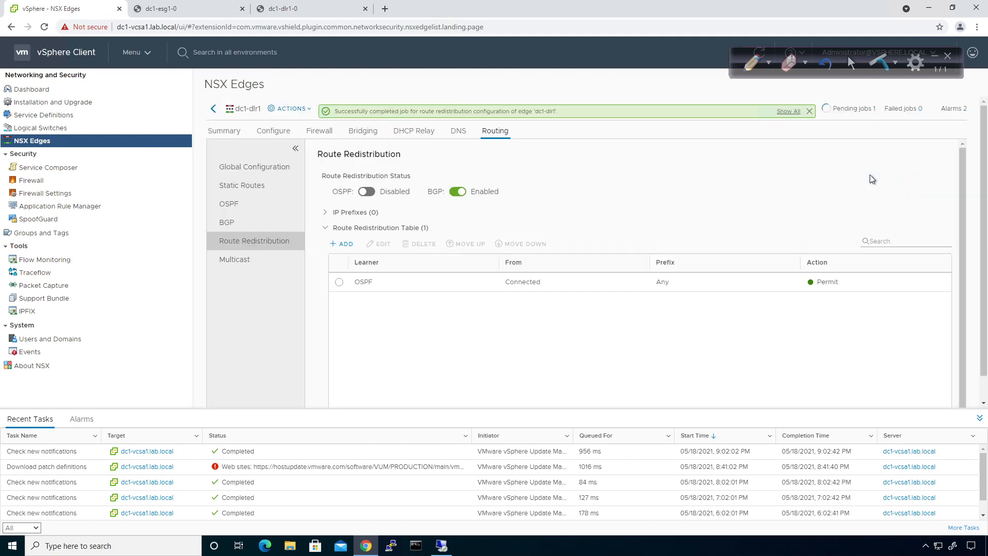
click(341, 244)
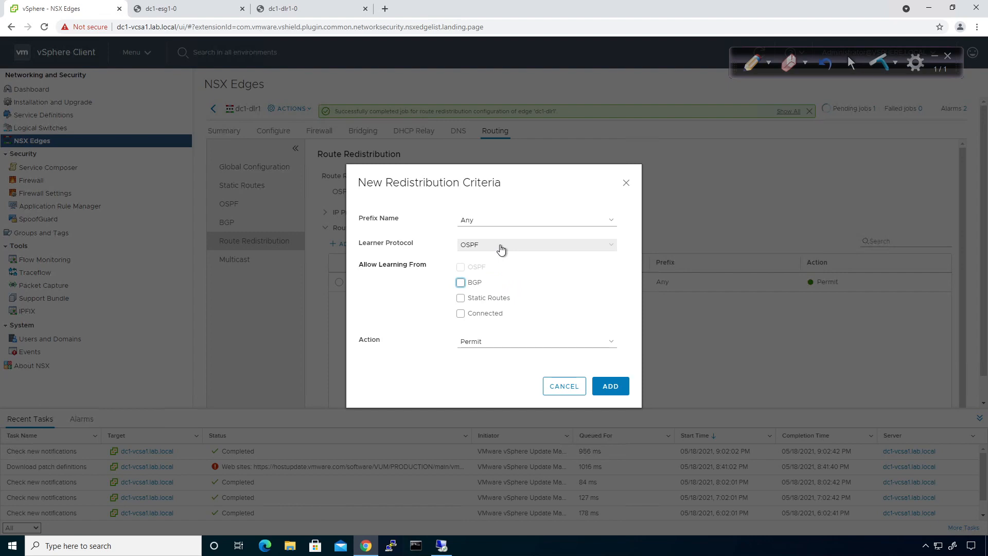
click(501, 249)
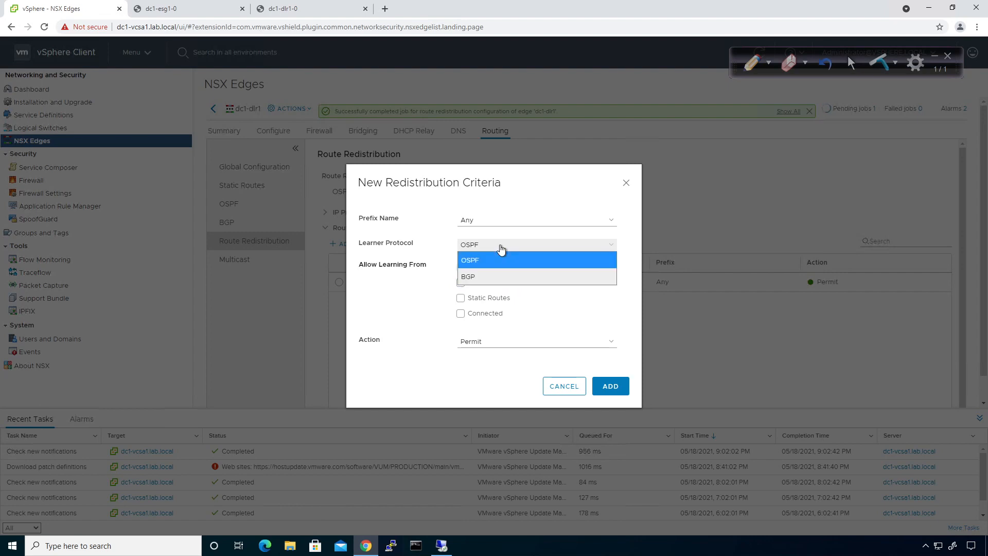
click(485, 272)
click(461, 314)
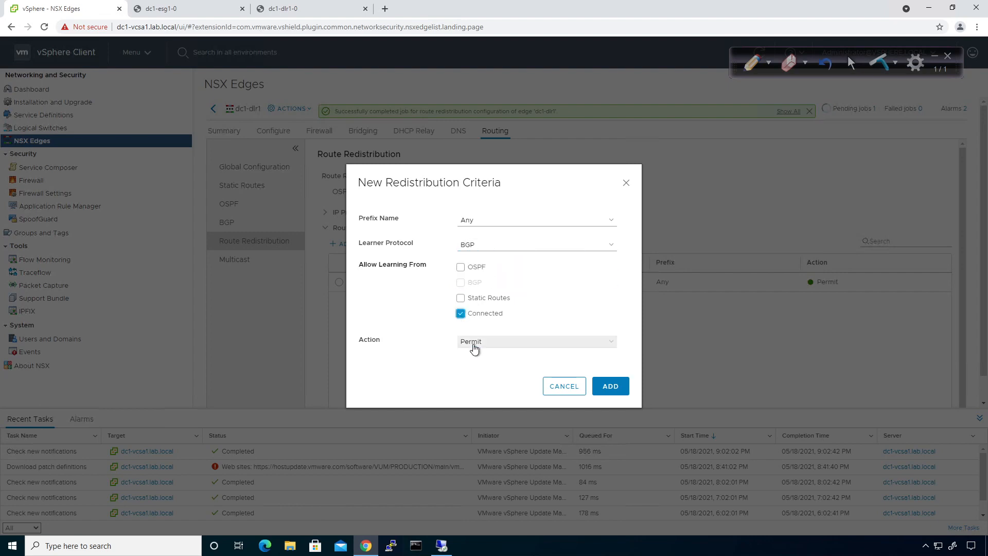
click(607, 389)
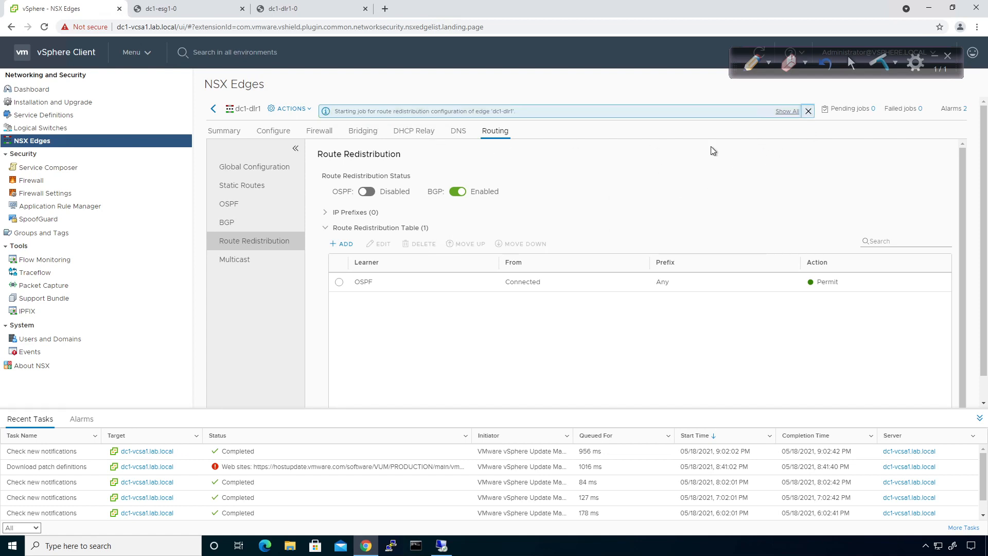
click(808, 111)
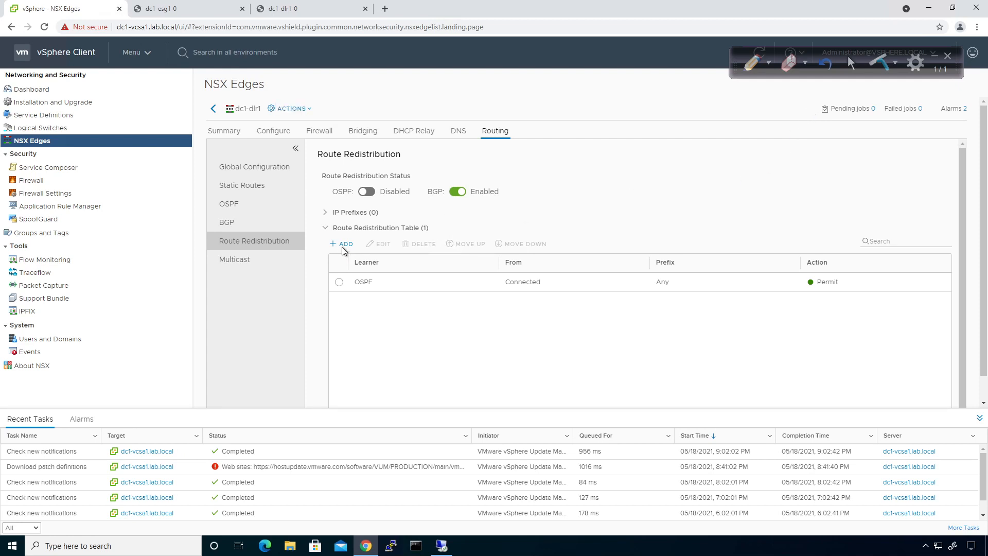
Delete the remaining OSPF-learner redistribution rule and publish the deletion
click(339, 281)
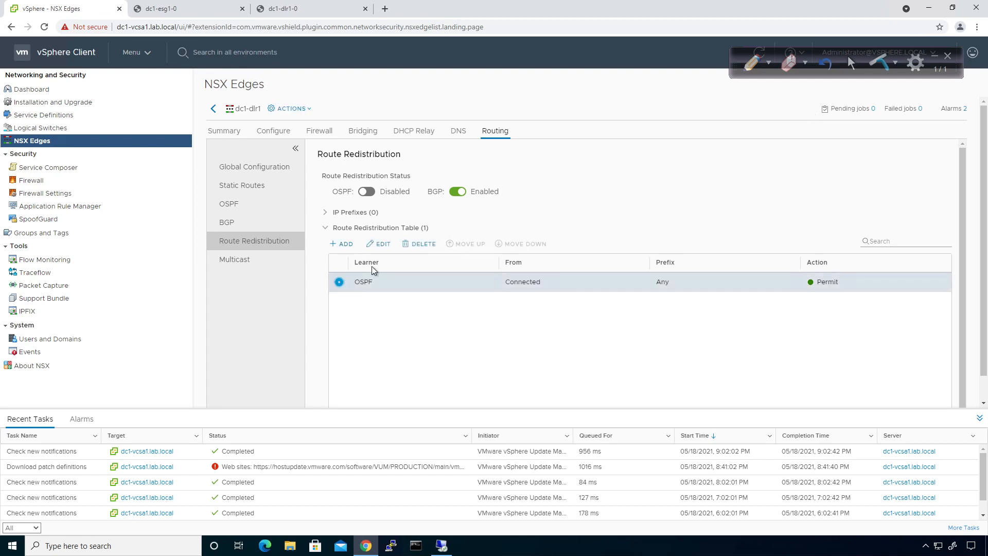
click(423, 248)
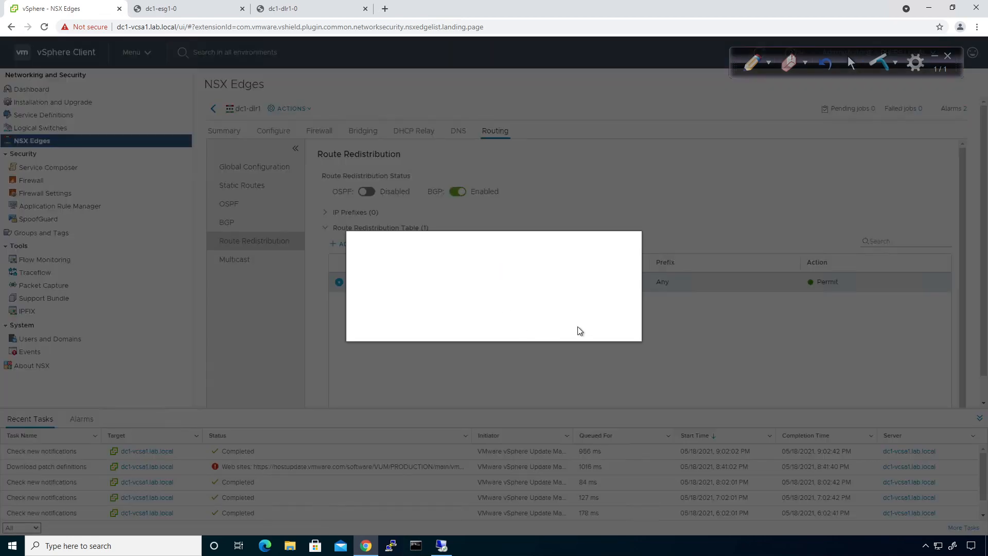
click(597, 321)
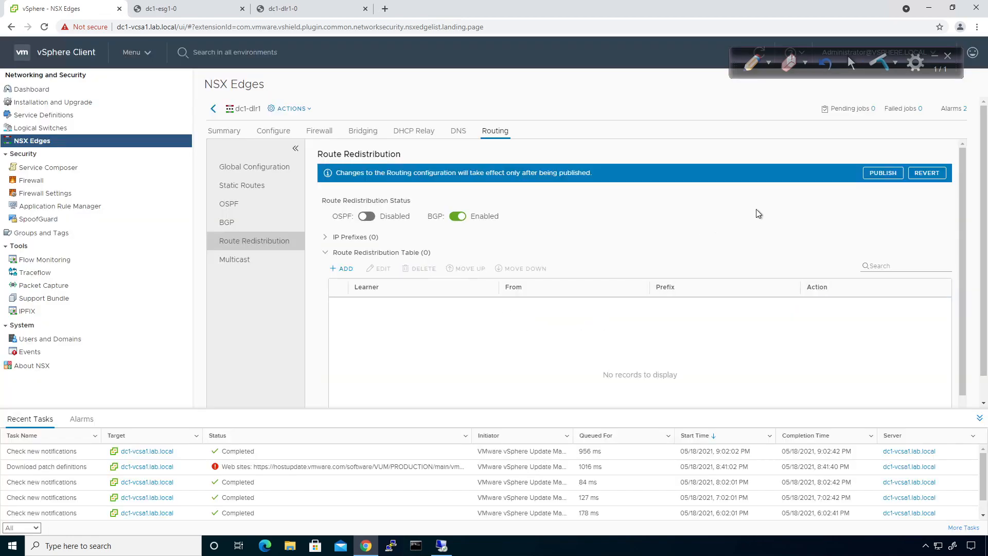
click(876, 176)
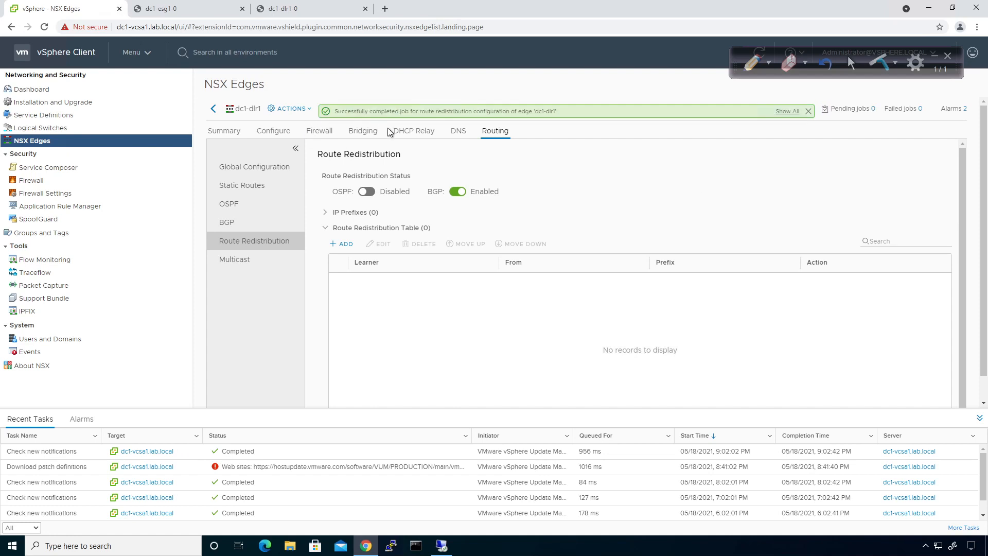
Add a Permit rule with learner BGP from Connected routes, prefix Any, and publish it
click(347, 245)
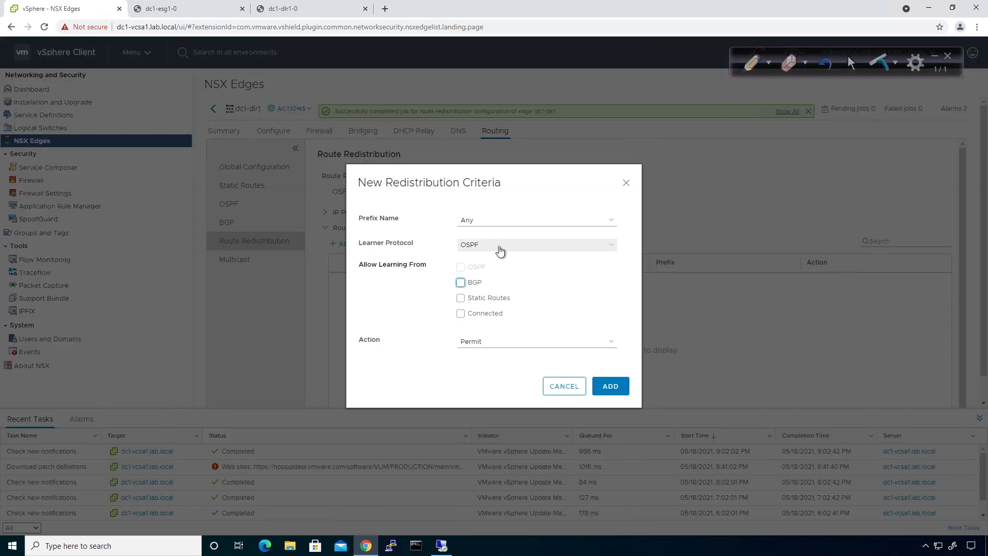
click(499, 245)
click(485, 275)
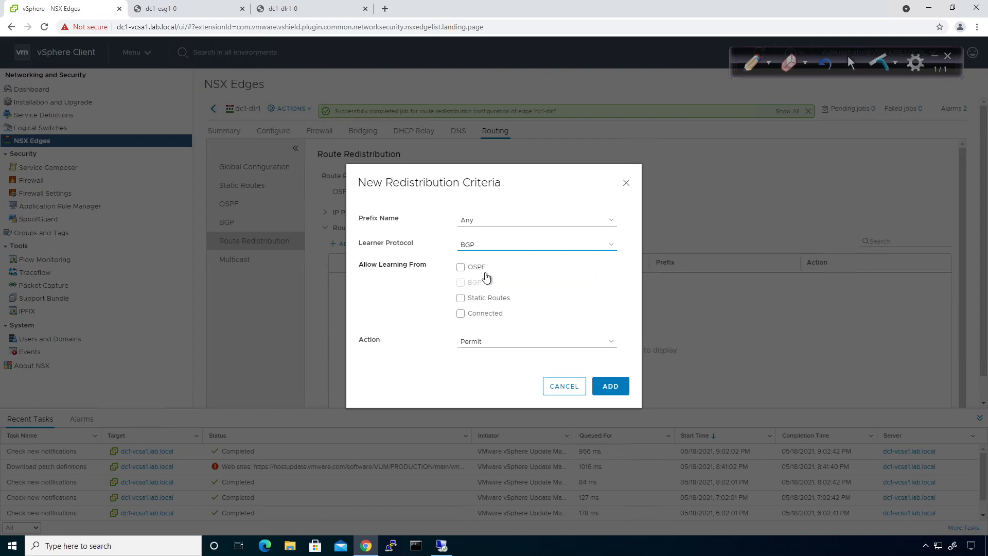
click(480, 315)
click(600, 387)
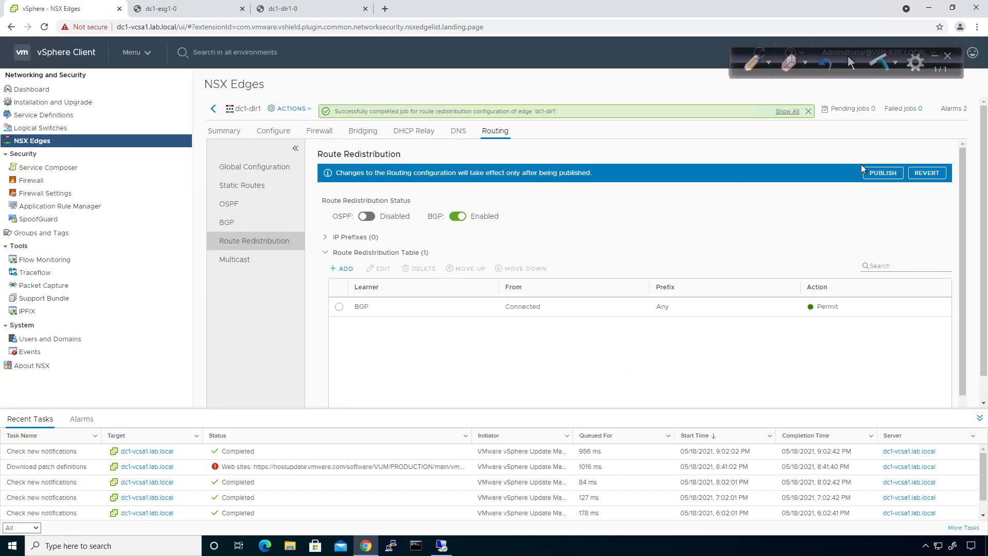
click(875, 173)
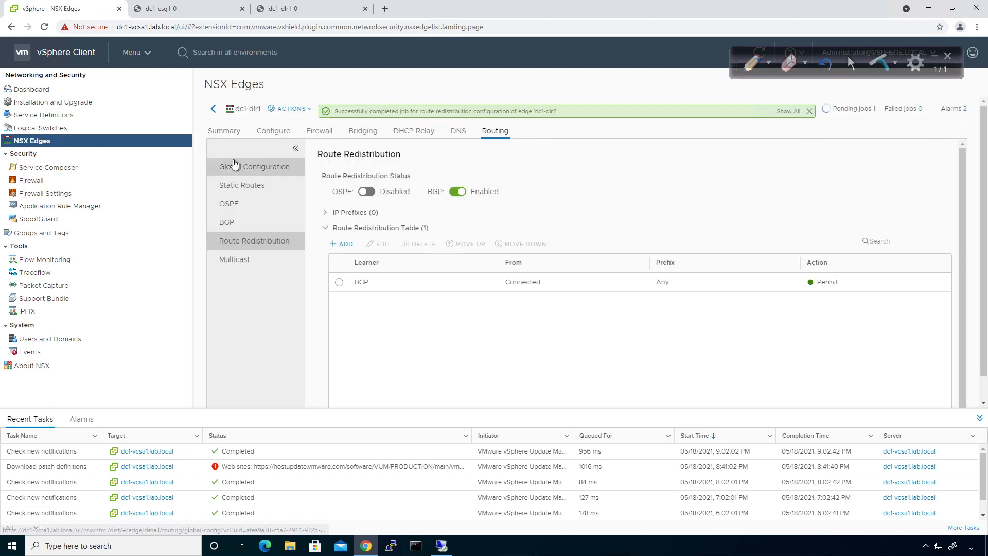
Go back to the edge list and open dc1-esg1's BGP configuration for editing
click(214, 109)
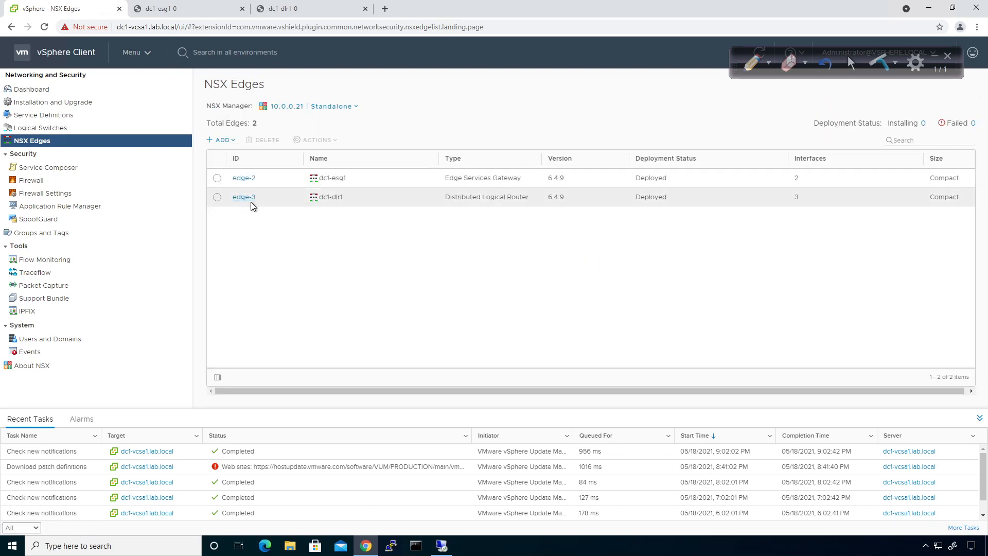
click(242, 178)
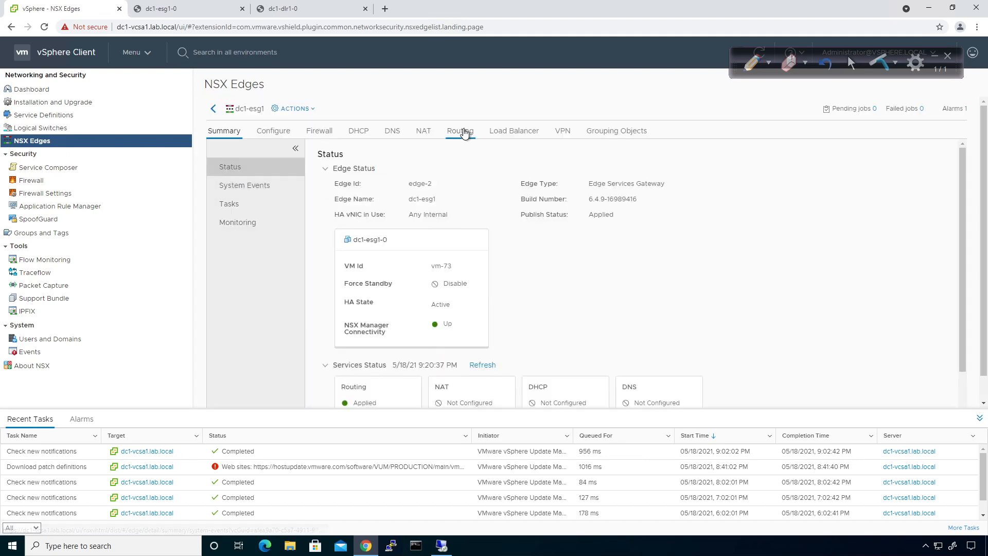
click(461, 132)
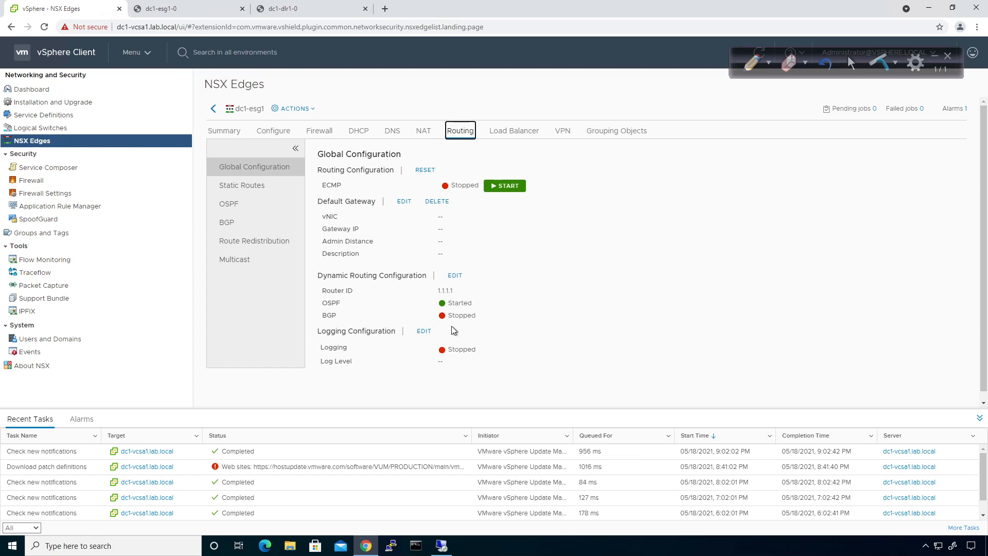
click(227, 222)
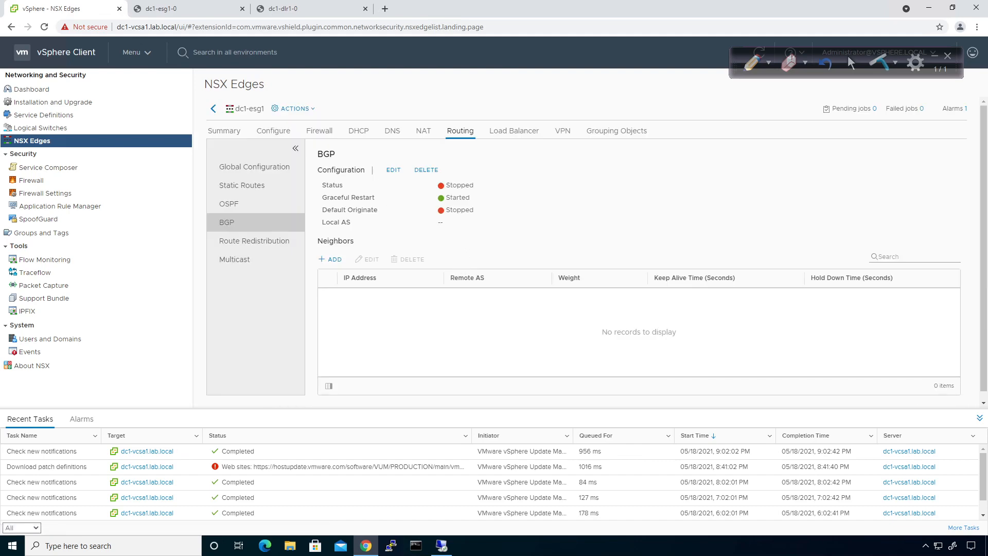
click(391, 171)
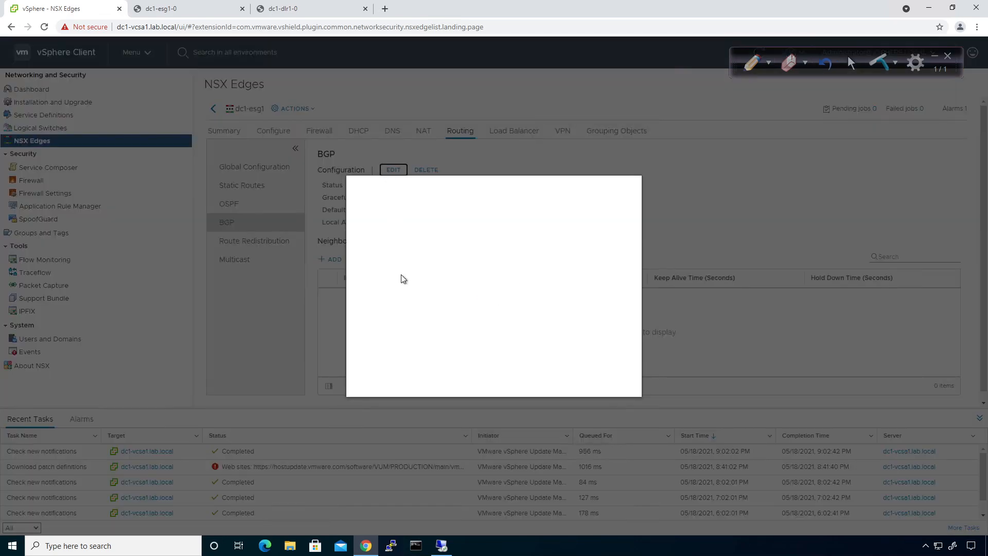
Enable BGP with Local AS 65001, save, and publish the change
click(466, 231)
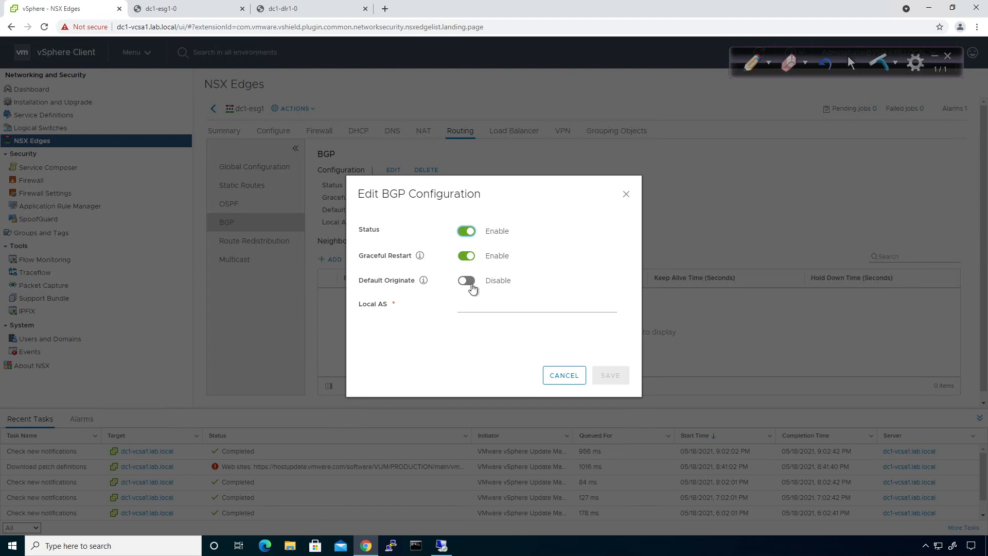
click(463, 305)
text(65001)
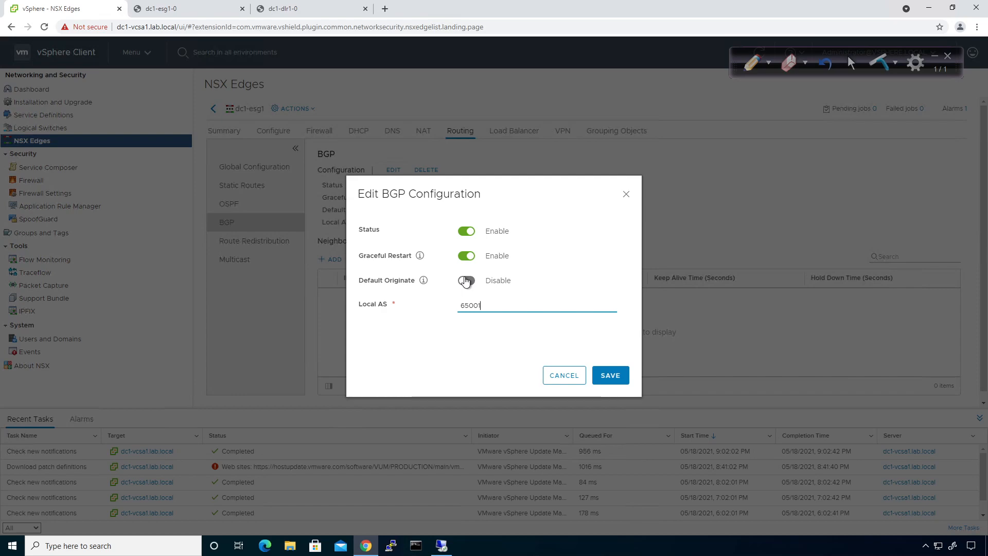
click(624, 376)
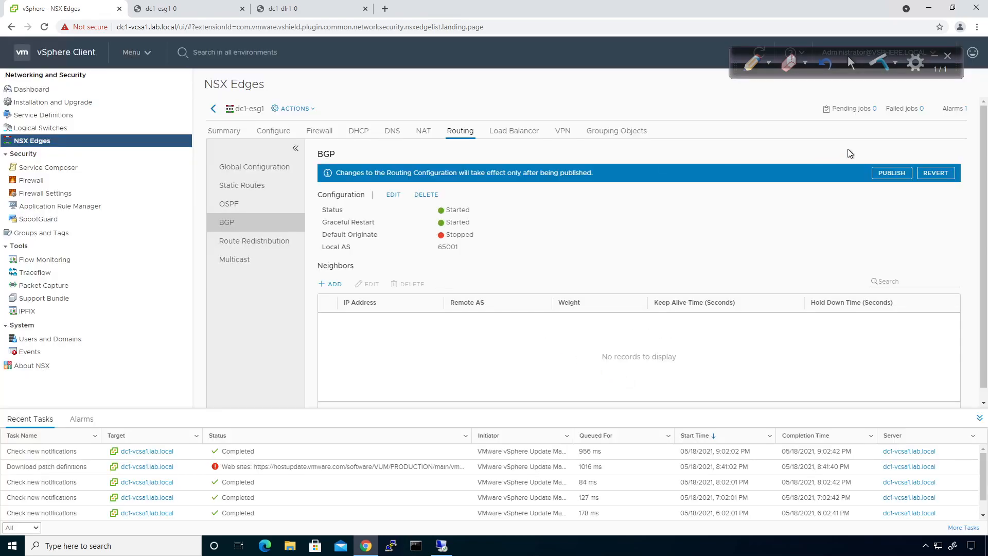
click(891, 173)
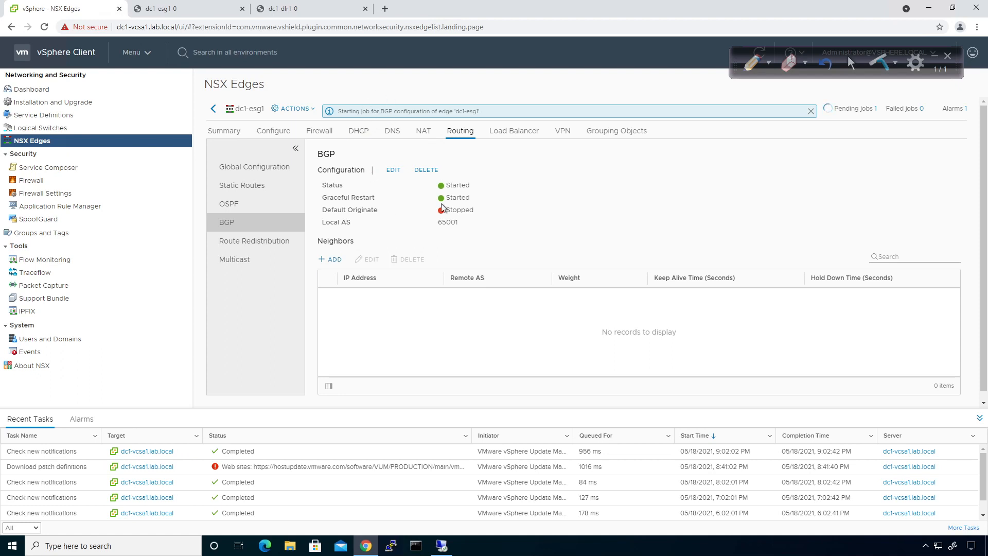
Fill in a new BGP neighbor on dc1-esg1 with IP 172.29.11.254 and remote AS 65001
click(331, 259)
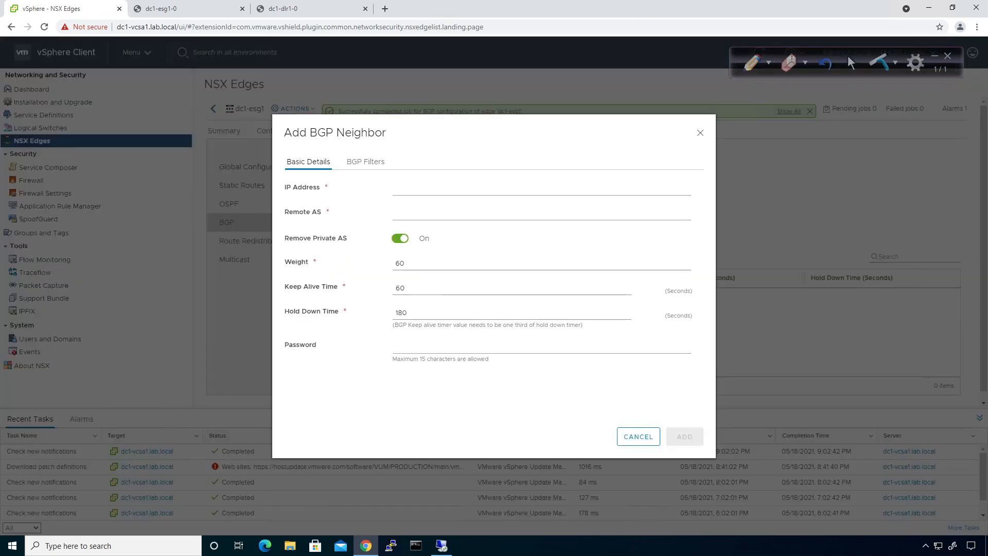
click(412, 183)
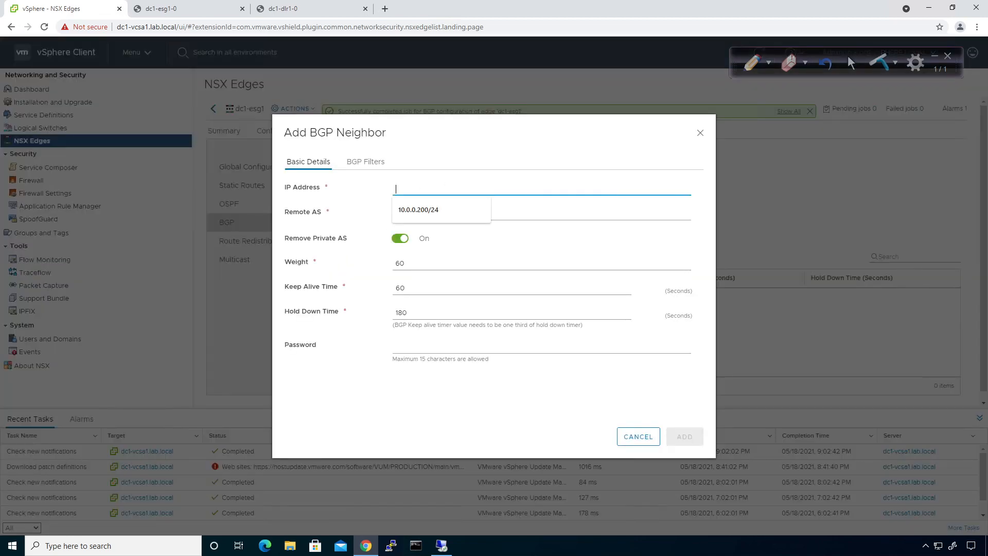
text(172.29.)
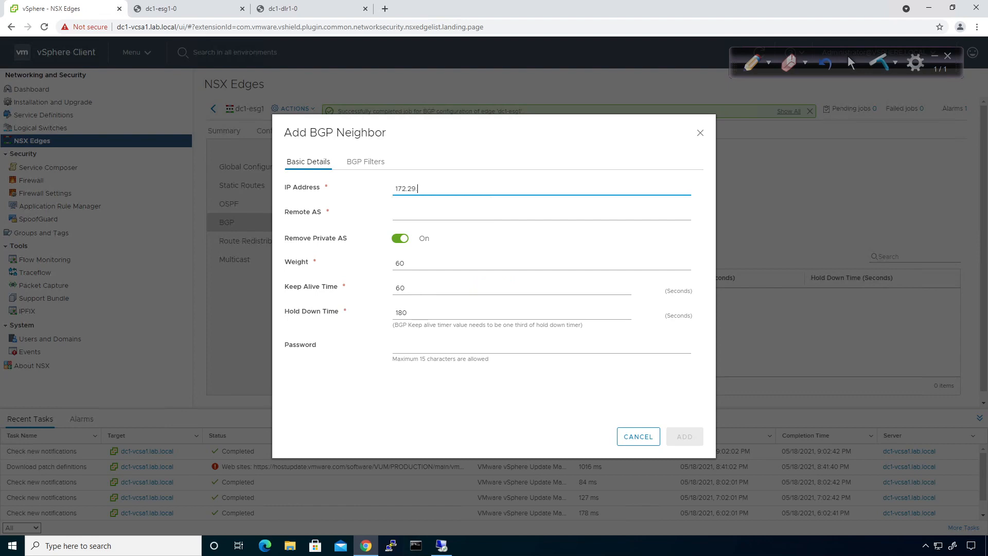
text(11.254)
click(396, 213)
text(65..1)
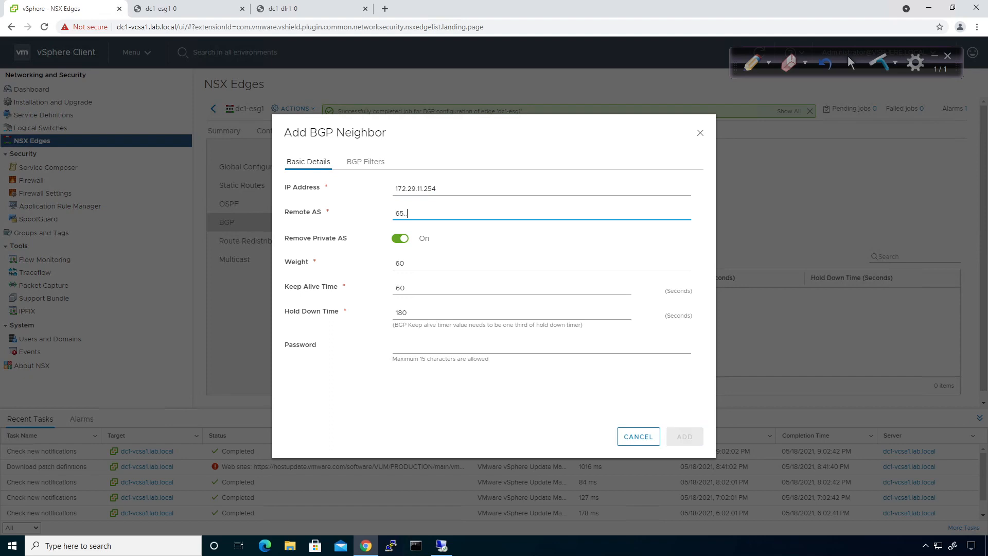
key(BackSpace)
key(BackSpace)
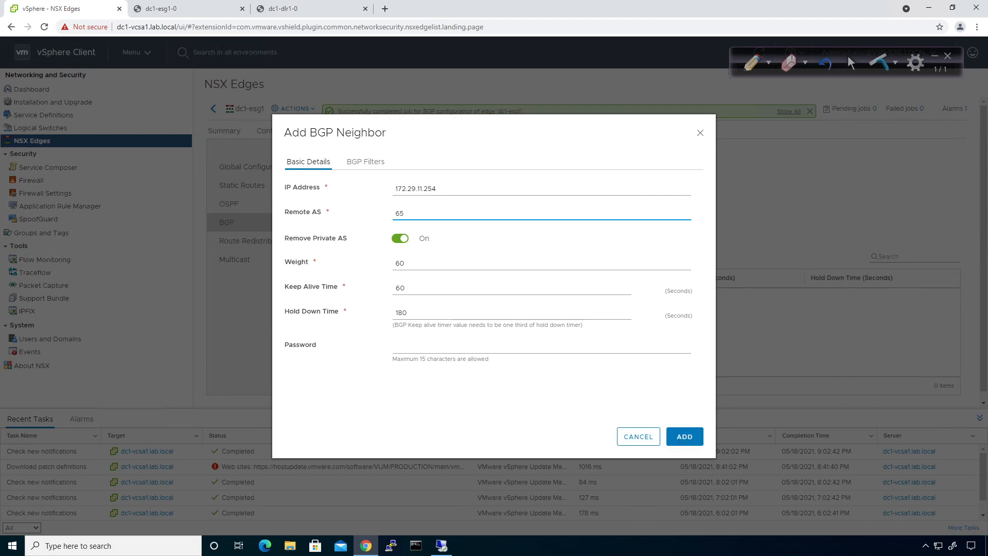
text(001)
Add the 172.29.11.254 neighbor and publish the BGP change
click(450, 235)
click(681, 437)
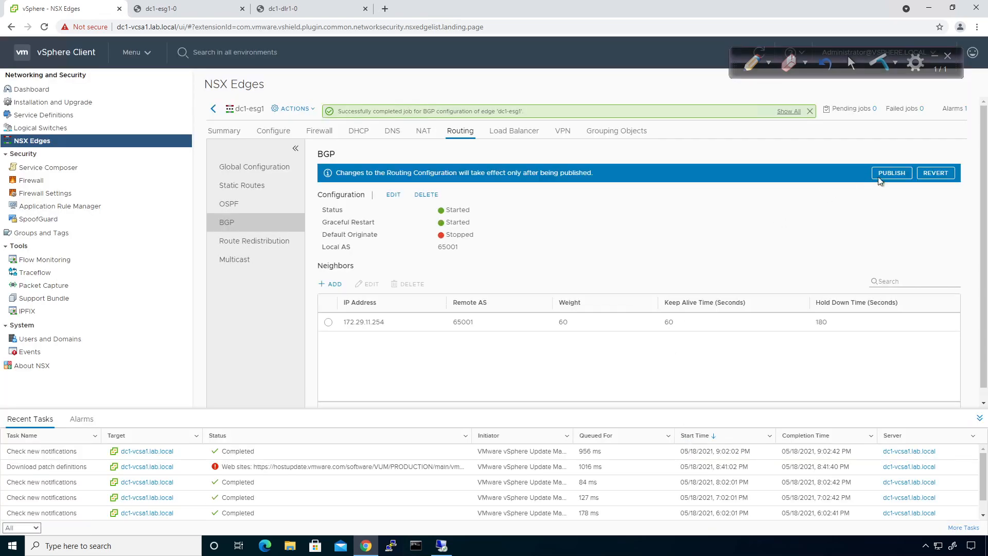
click(892, 173)
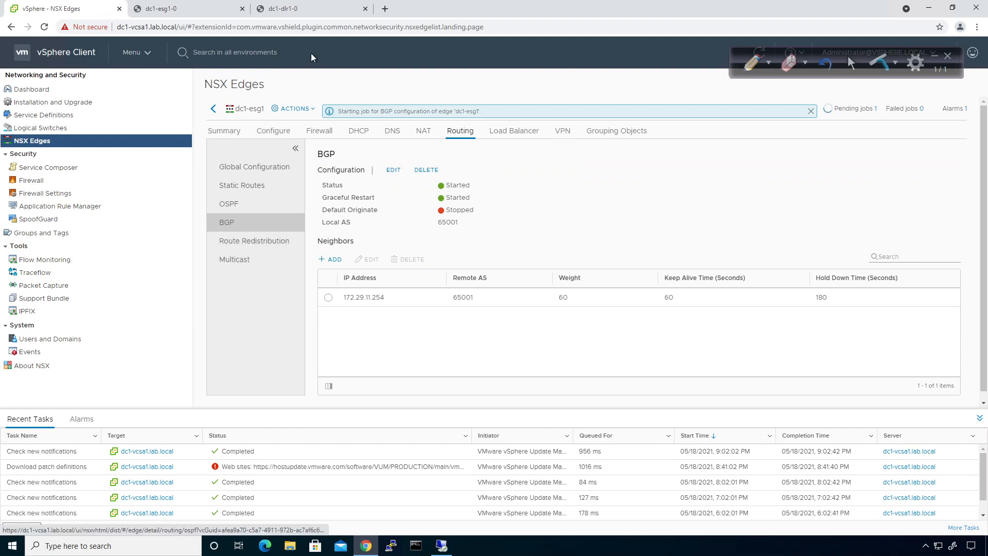
click(294, 10)
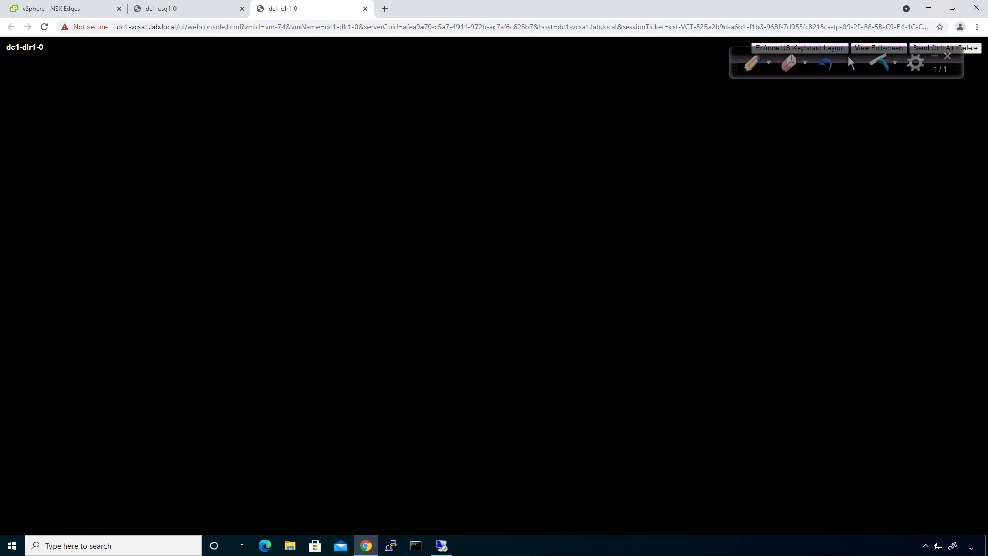
Run 'show ip bgp neighbors' on dc1-dlr1 to see 172.29.11.1 (AS 65001) Established
text(show ip bgp neighbors)
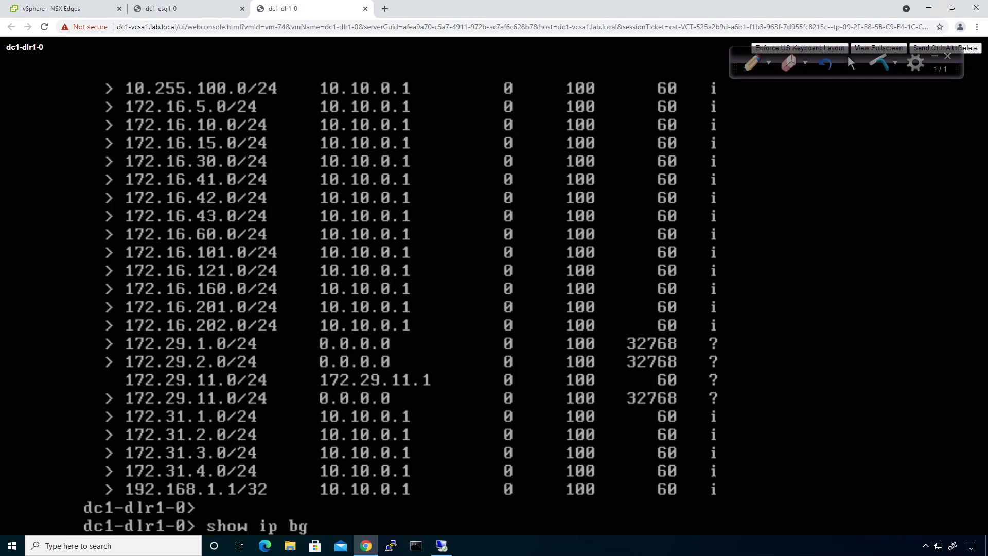
key(BackSpace)
text(neighbors)
key(Return)
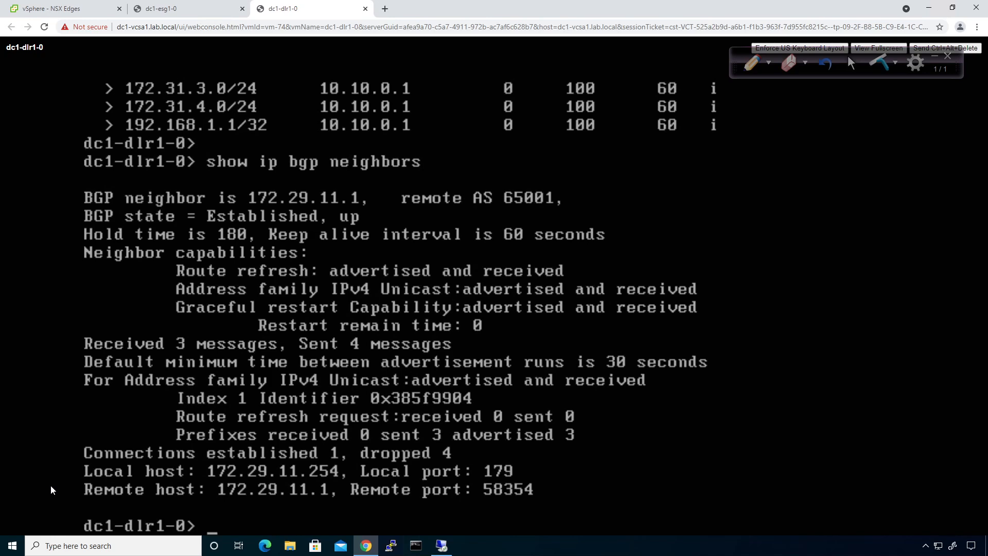
On the dc1-esg1 console, run 'show ip bgp nei' to confirm neighbor 172.29.11.254 is Established
click(170, 9)
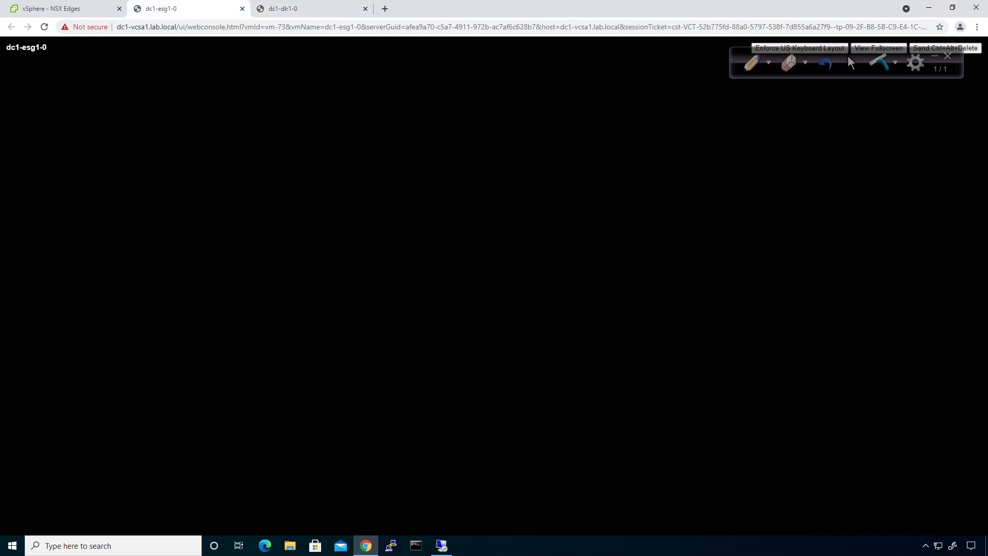
text(show ip bgp nei)
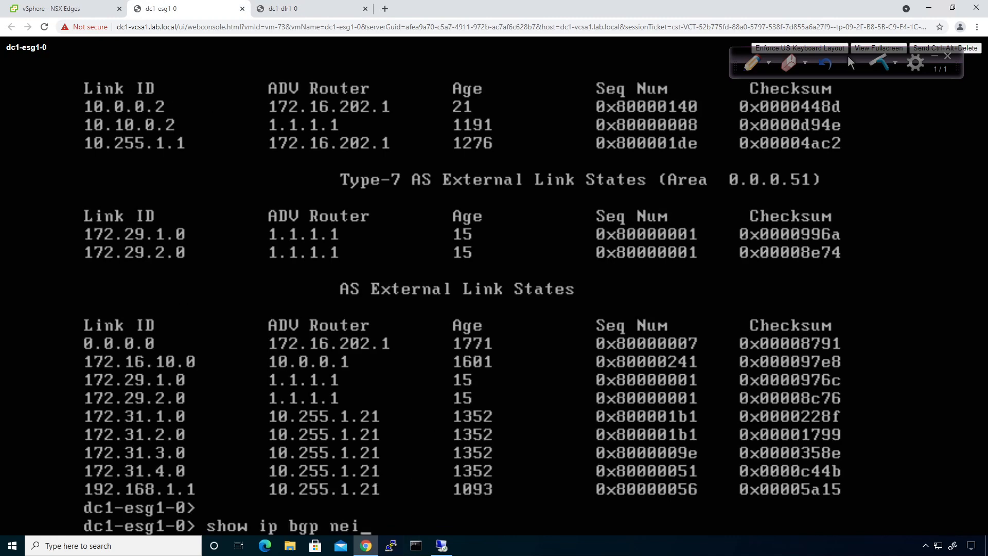
key(Return)
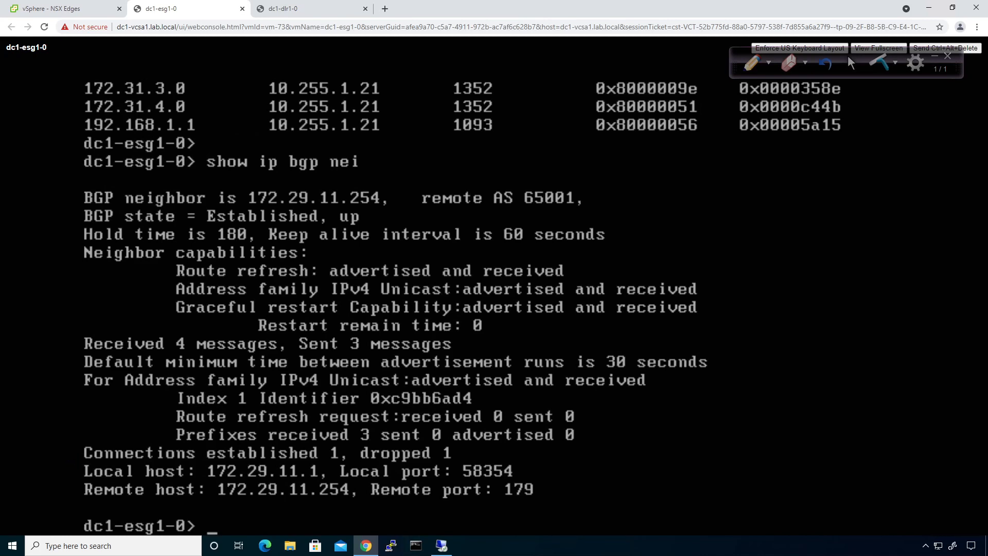
List the ESG's BGP table, showing three 172.29 routes via 172.29.11.2
text(how ip bgp)
key(Return)
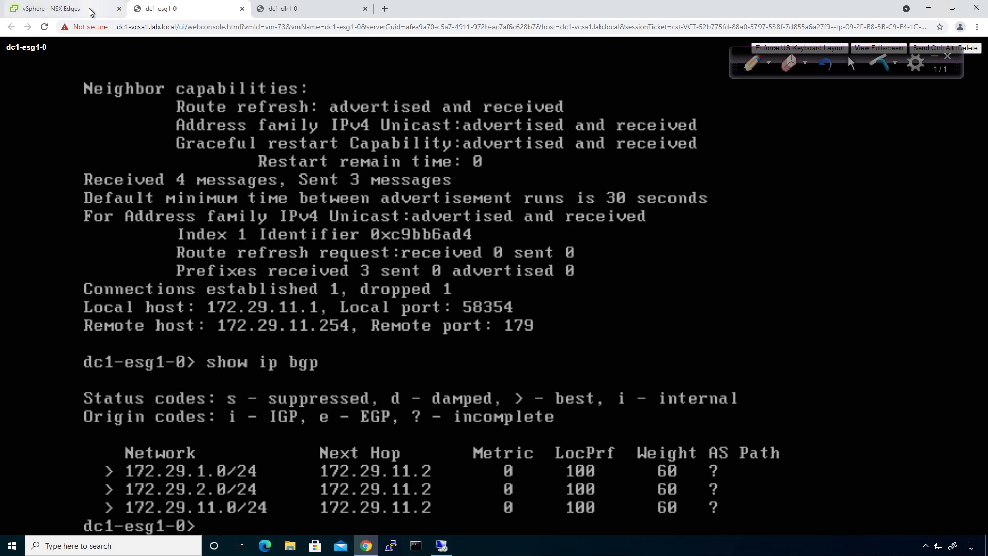
click(74, 13)
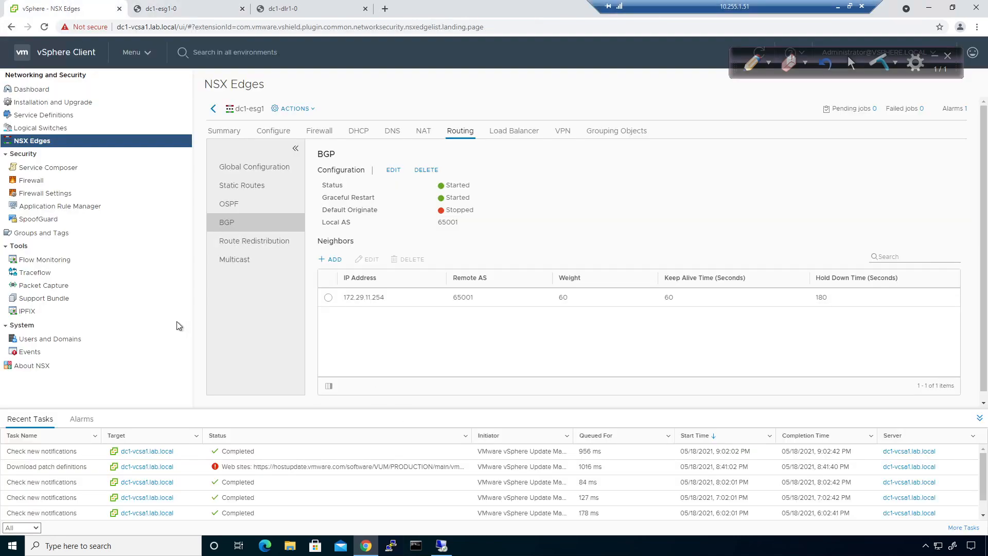
Enable OSPF redistribution on dc1-esg1 and add a rule with learner OSPF from BGP
click(277, 249)
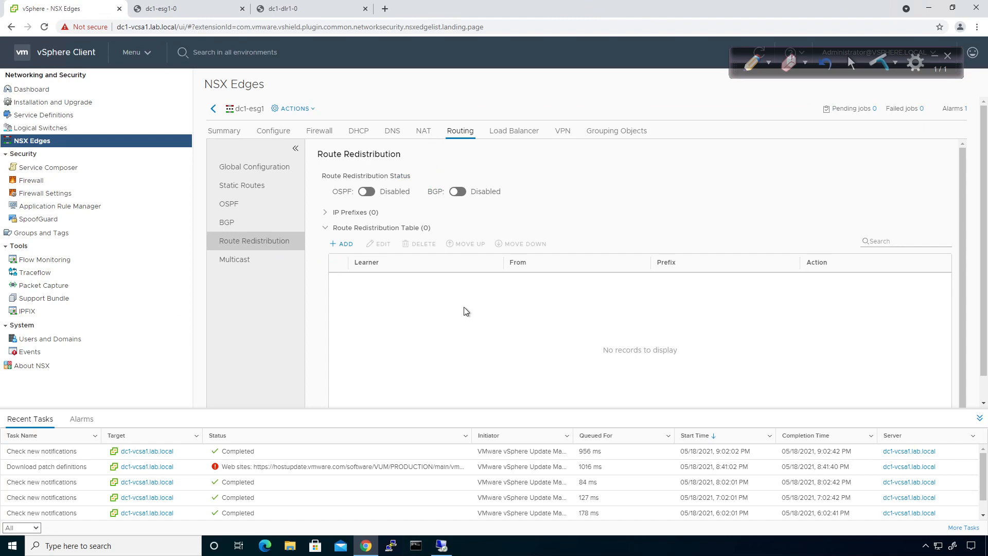
click(366, 190)
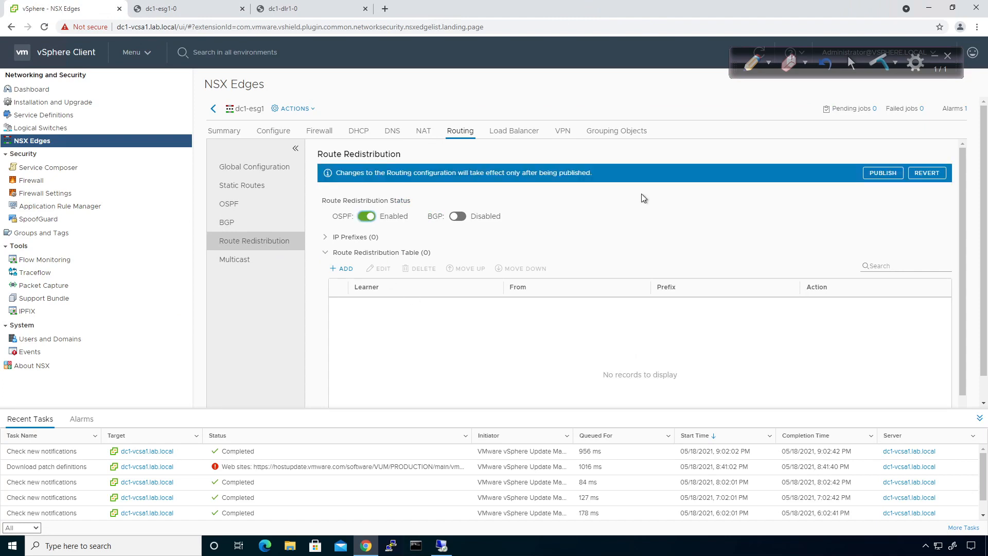
click(340, 269)
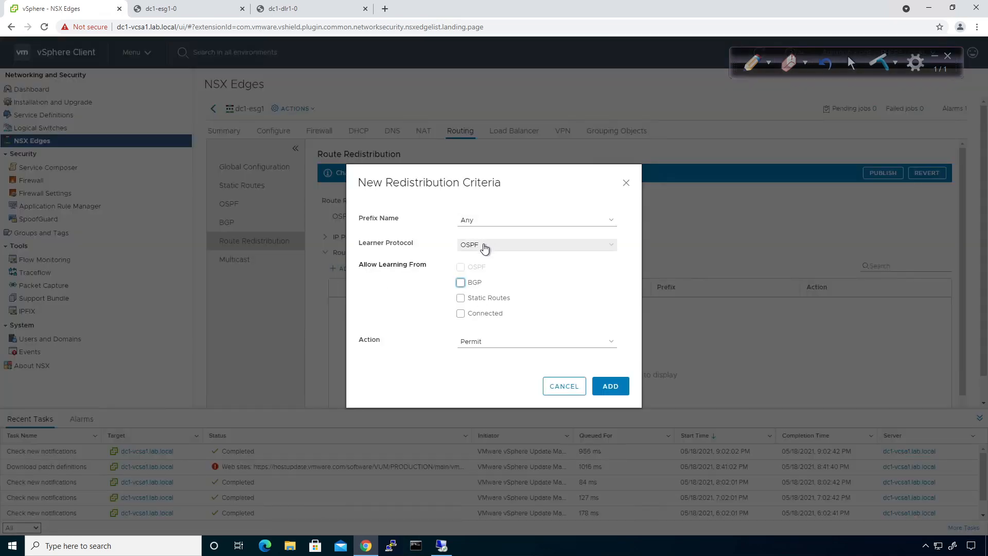
click(484, 249)
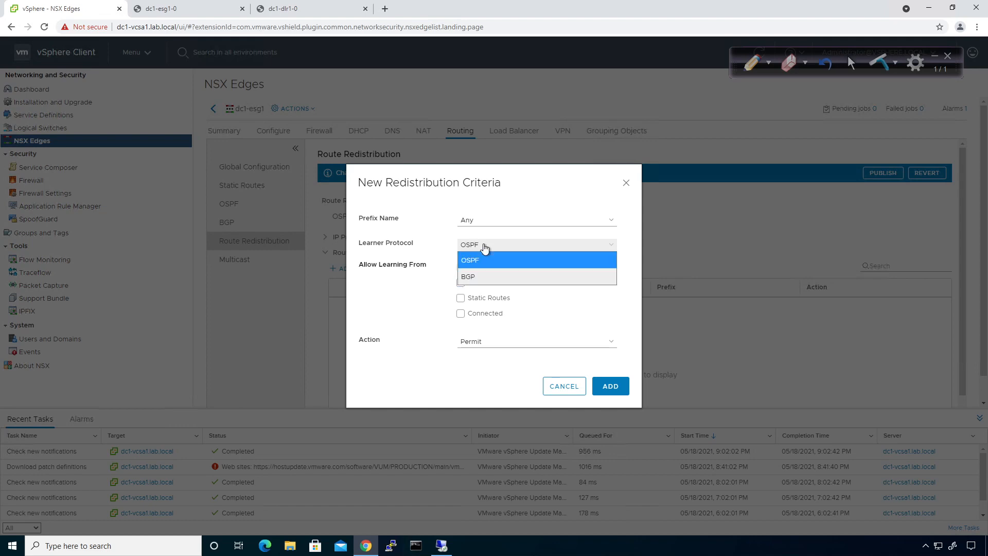
click(482, 260)
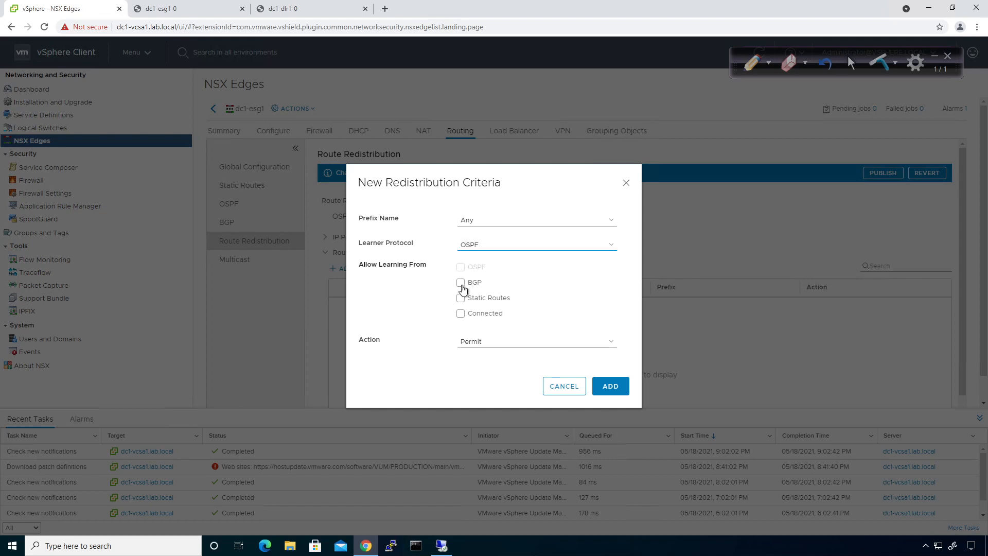
click(461, 284)
click(610, 387)
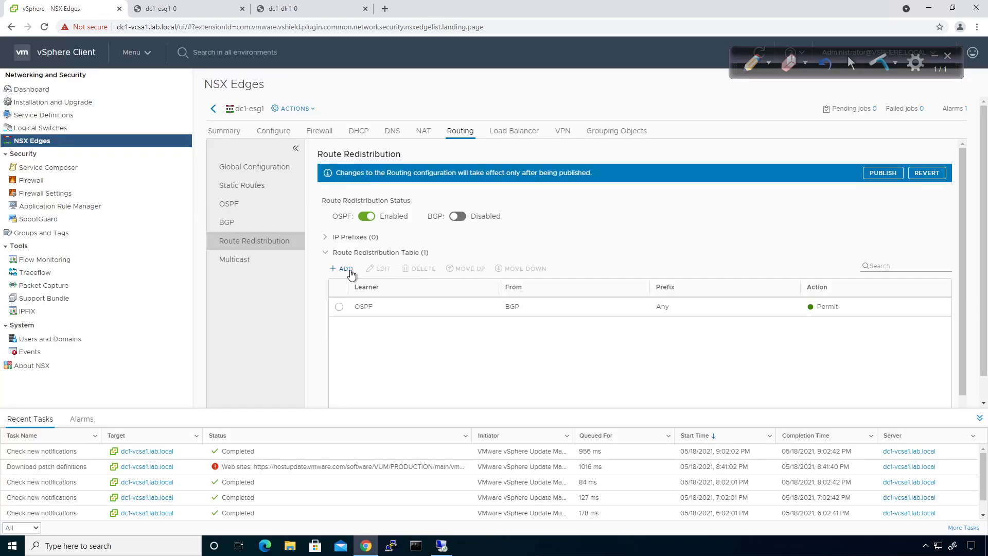
Enable BGP redistribution, add a BGP-learns-from-OSPF Permit rule, and publish the changes
click(455, 218)
click(346, 269)
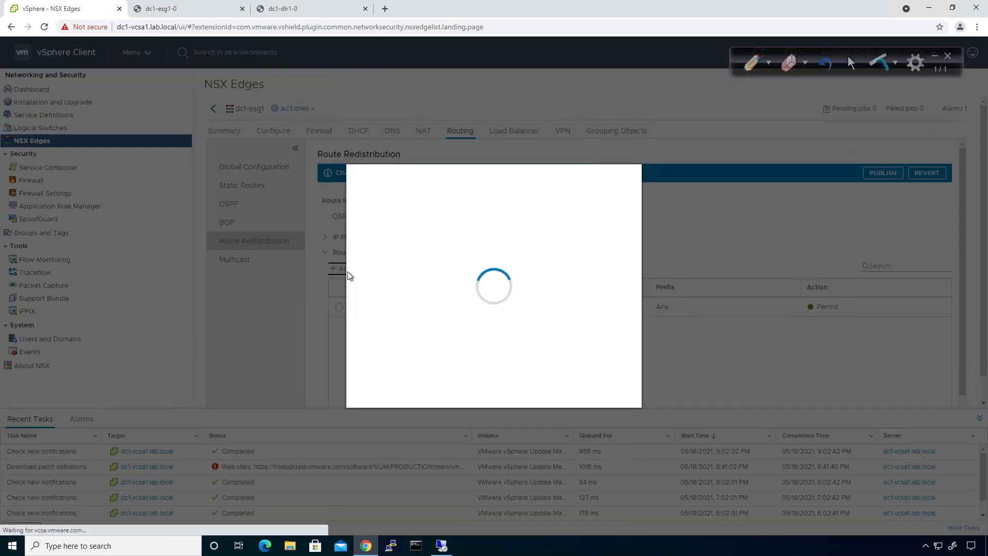
click(501, 245)
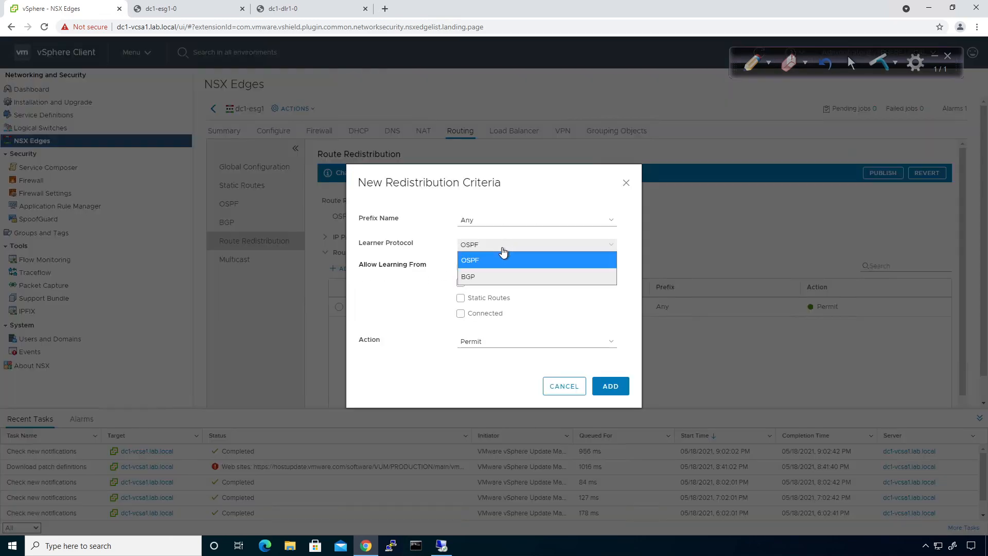
click(490, 276)
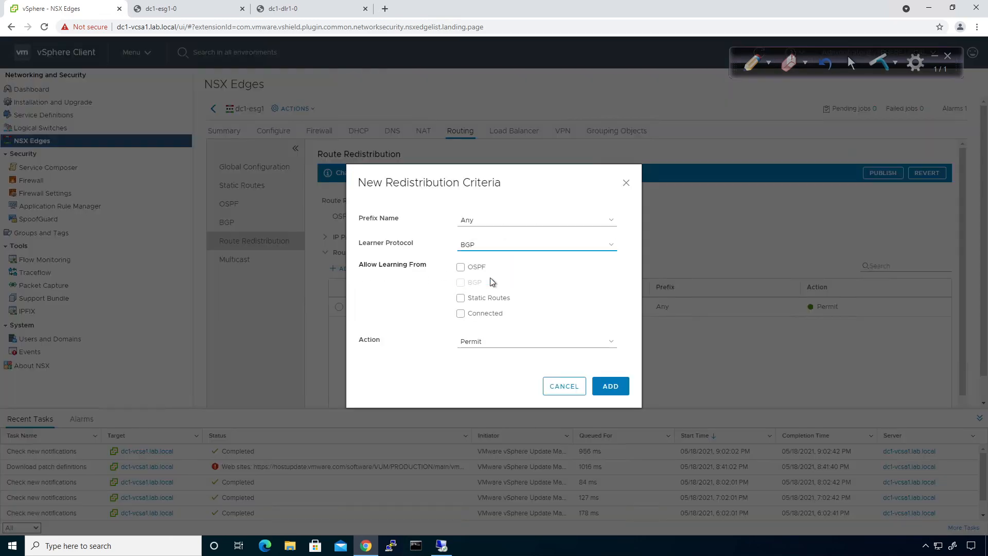
click(459, 267)
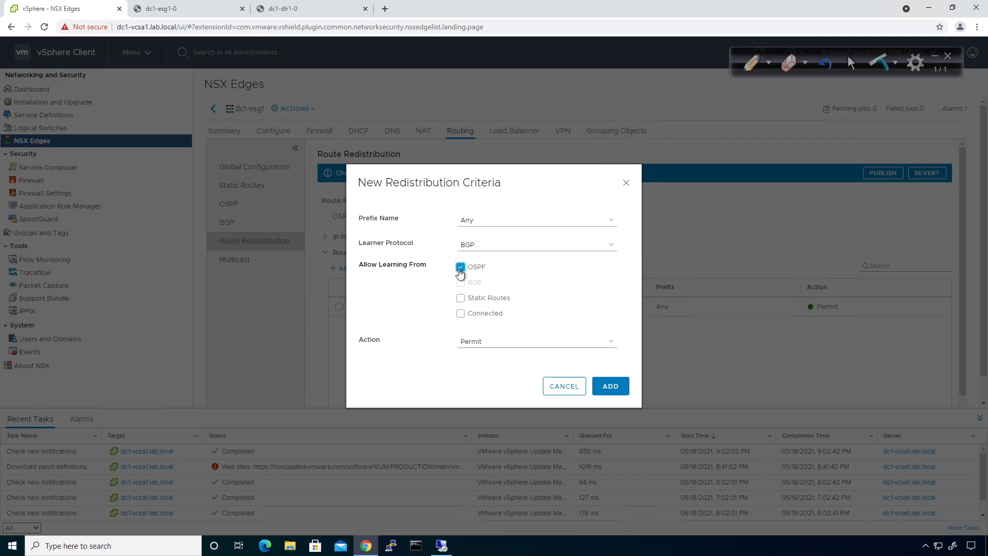
click(624, 386)
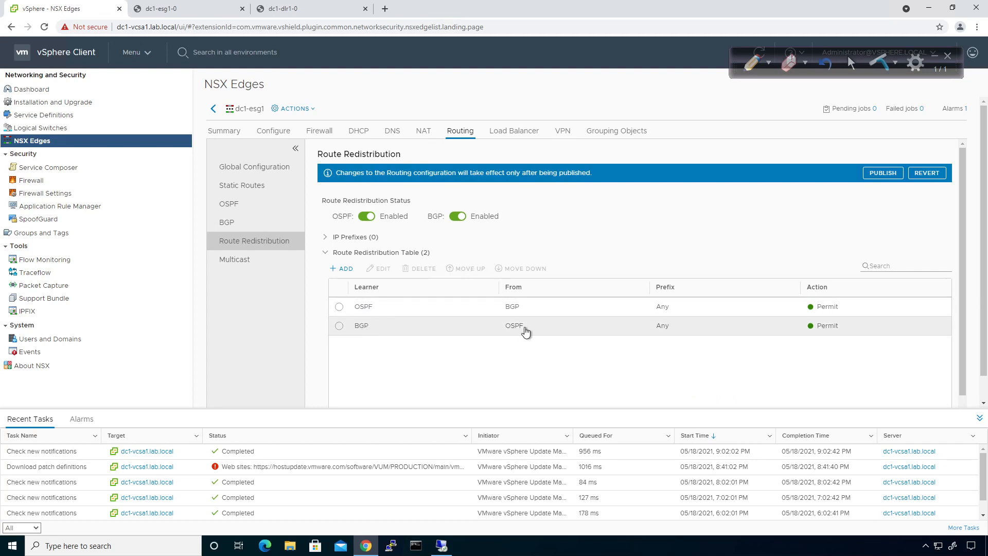
click(879, 174)
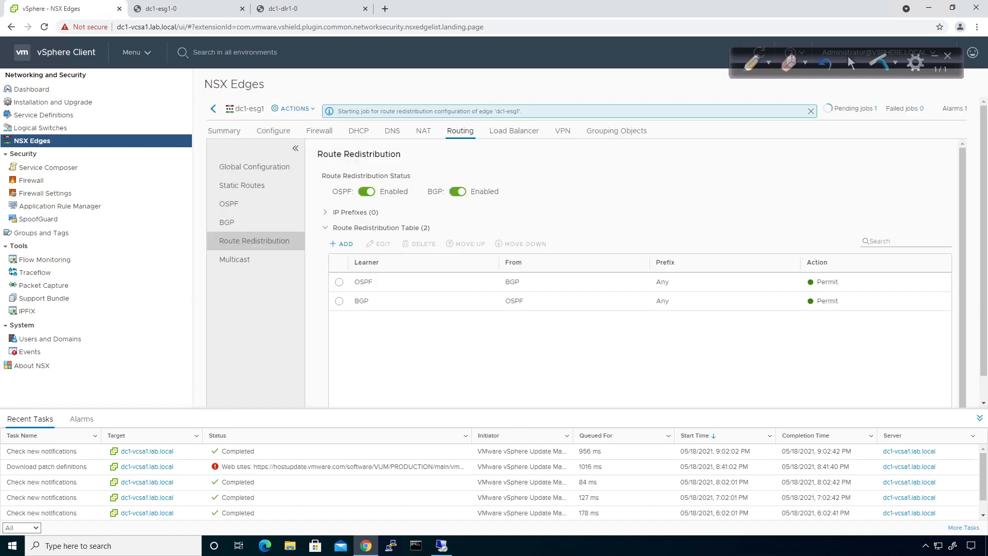
Page through the dc1-dlr1 BGP table with 'sh ip bgp'
click(299, 9)
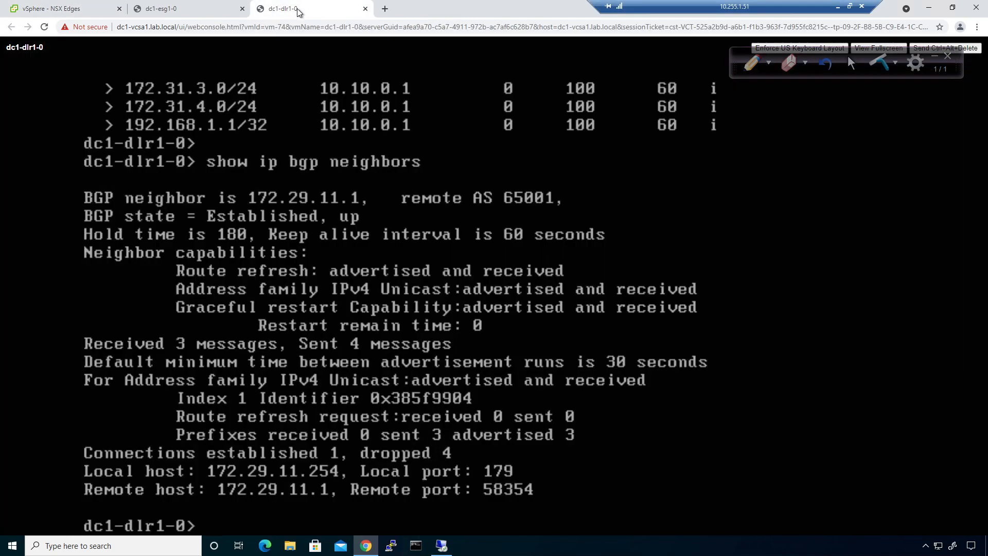
text(sh ip bgp)
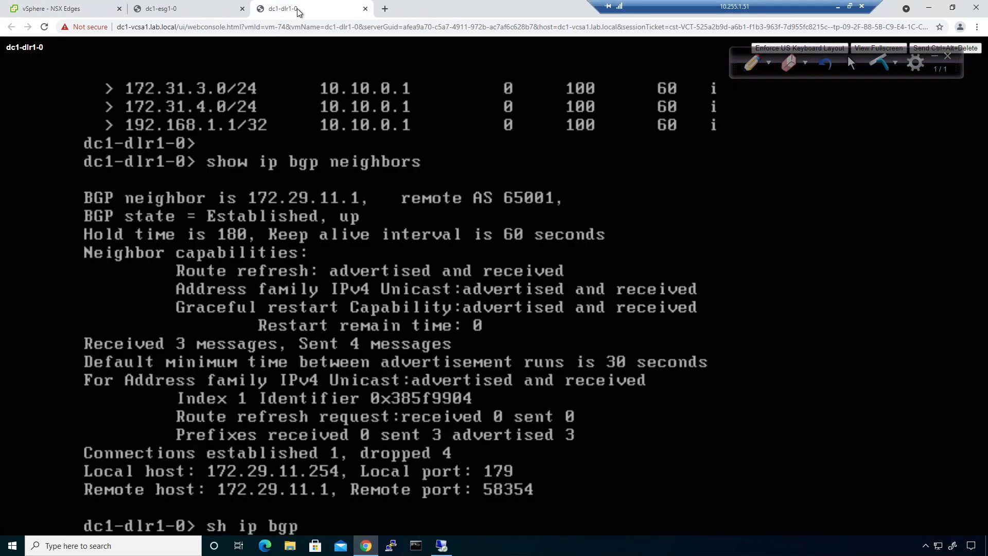
key(Return)
key(space)
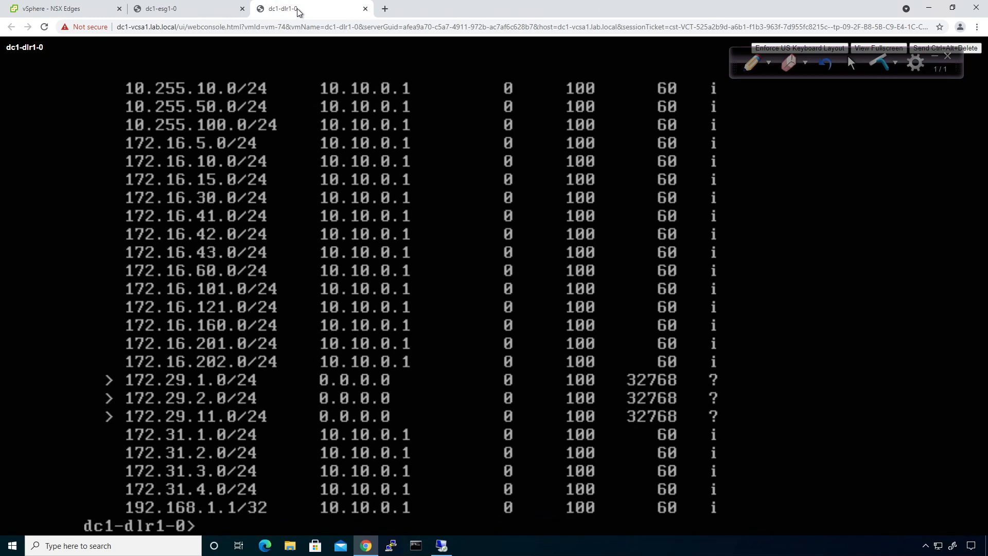
click(34, 8)
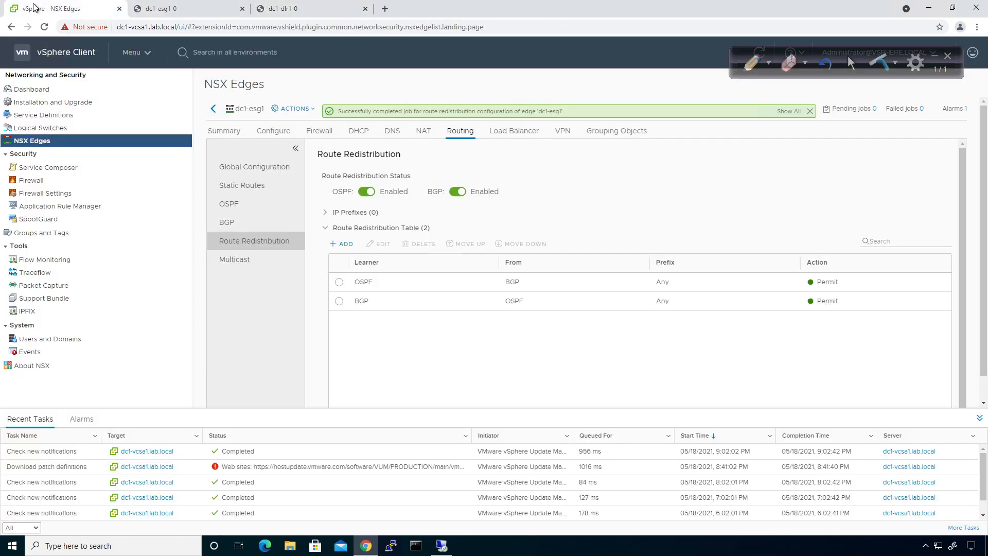
Rerun 'sh ip bgp' on dc1-esg1, showing OSPF-redistributed networks via 10.10.0.1
click(170, 9)
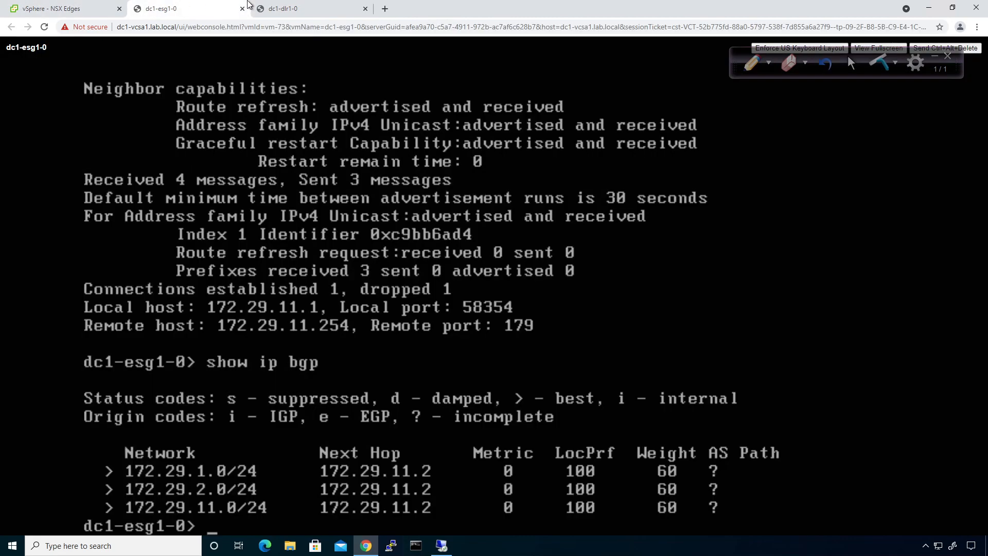
click(286, 8)
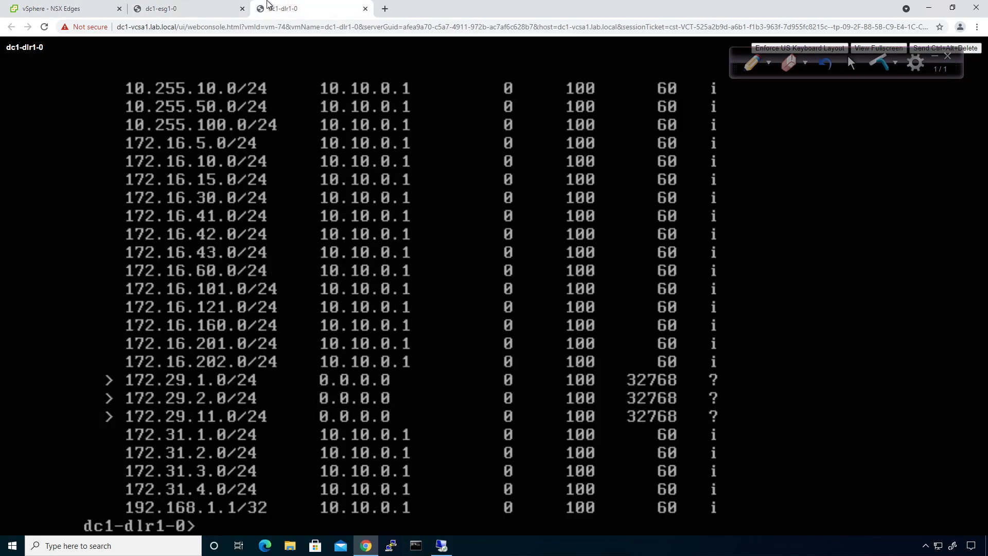
click(181, 14)
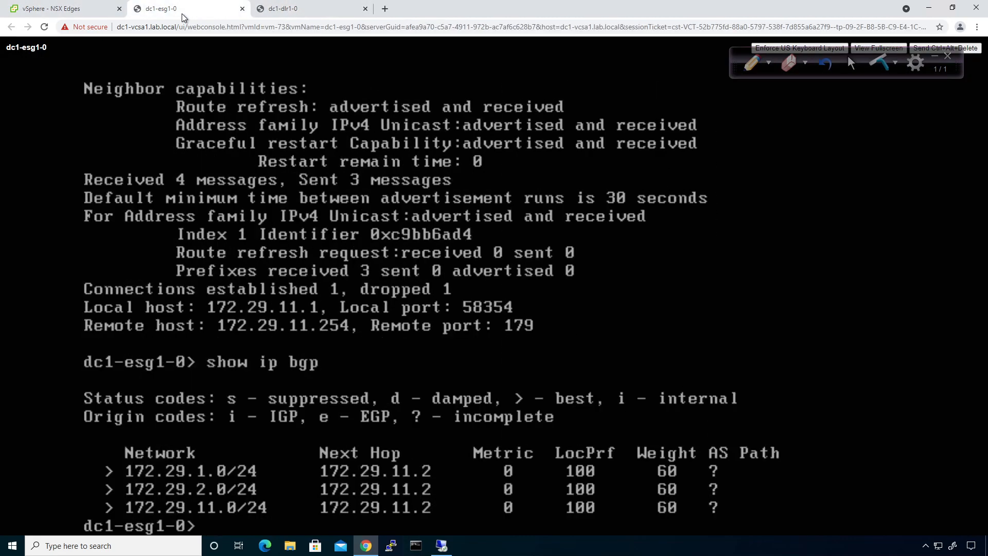
key(Up)
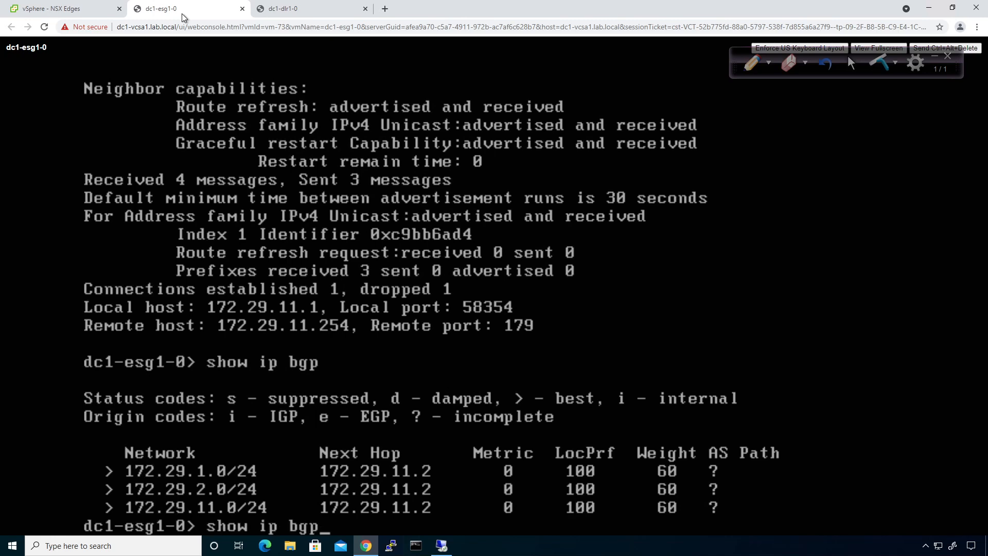
key(Return)
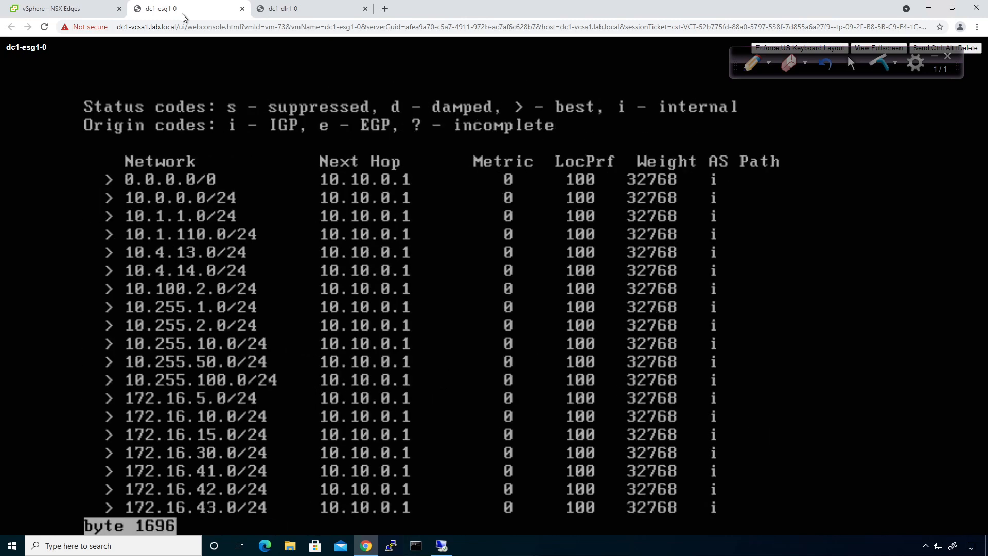
key(space)
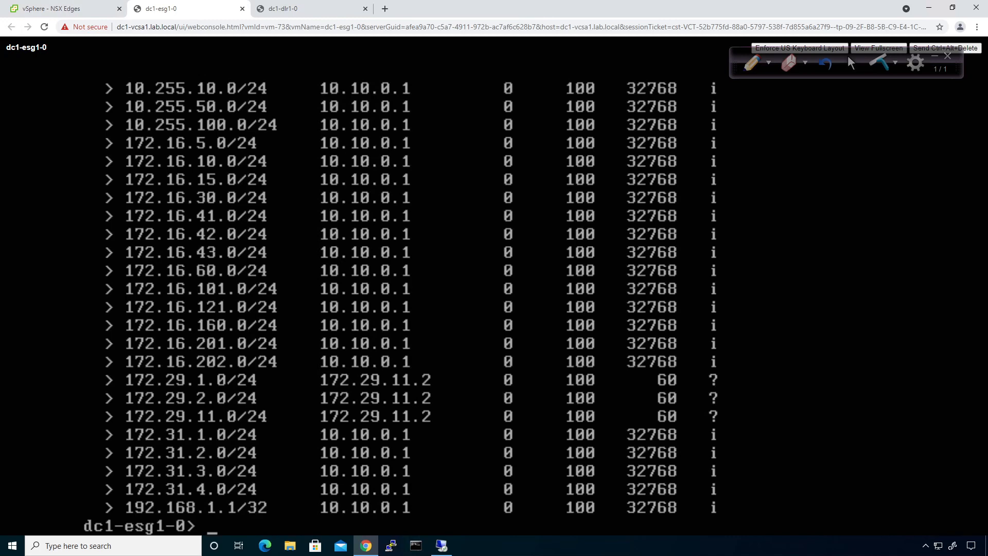
key(alt+Tab)
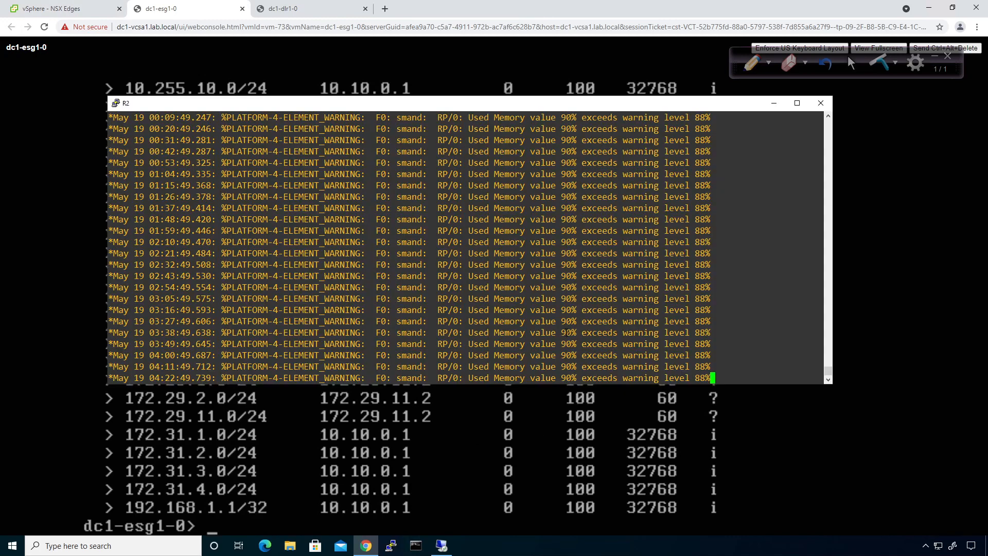
On R2, run 'sh ip ospf data' and find external links 172.29.1.0 and 172.29.2.0
key(Return)
text(en)
key(Return)
text(sh ip opsf)
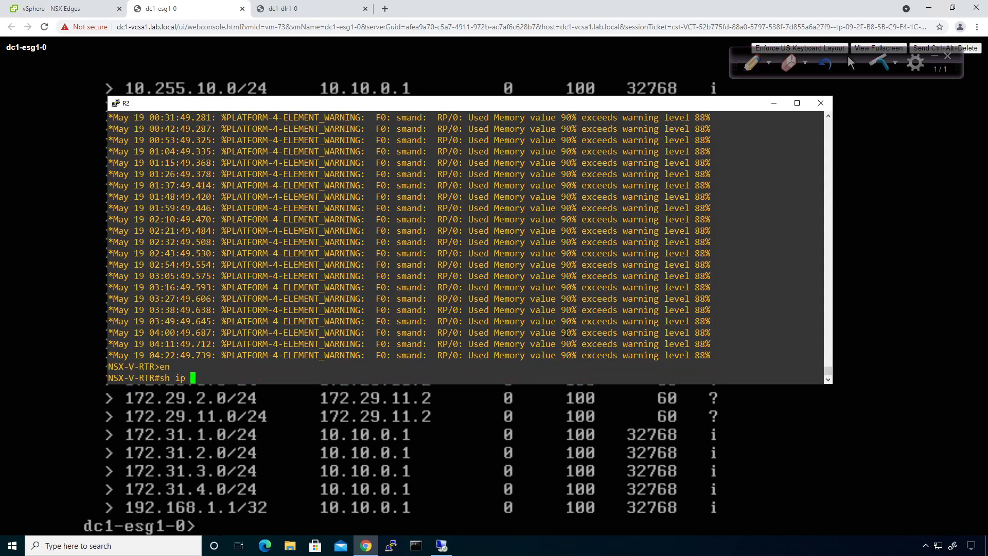
key(BackSpace)
key(BackSpace)
key(BackSpace)
text(spf data)
key(Return)
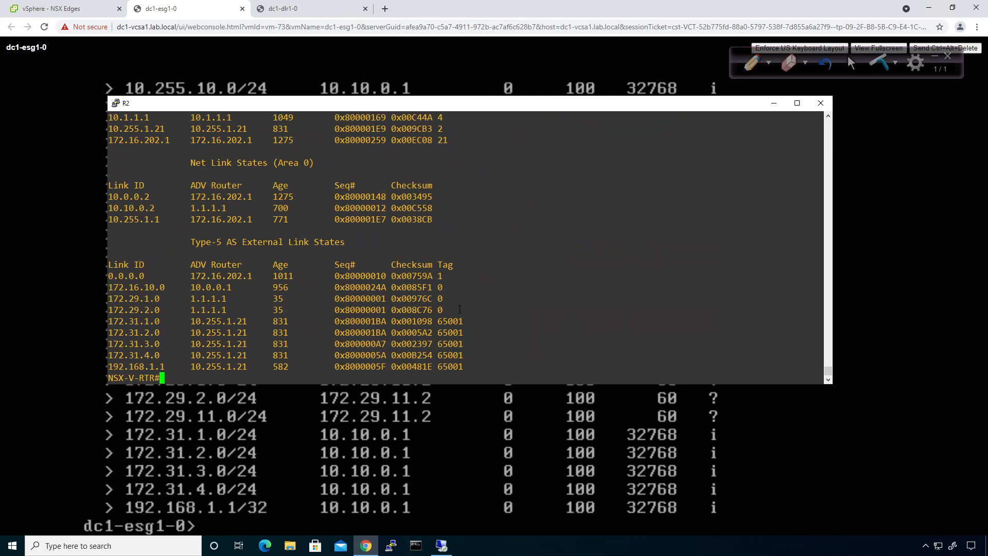
drag(459, 309, 443, 287)
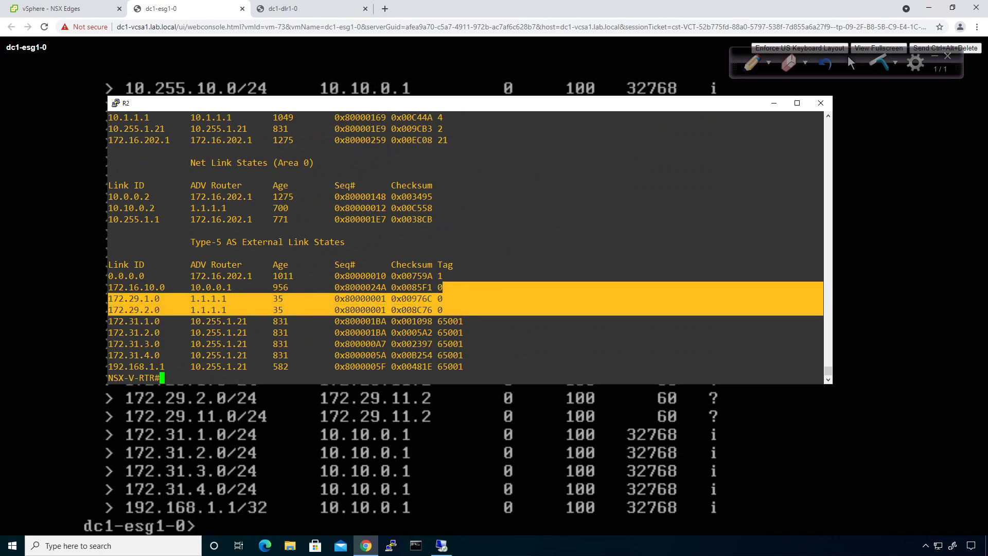
click(603, 360)
Run 'sh ip route' on R2, showing 172.29.1.0 and 172.29.2.0 as OSPF E2 via 10.10.0.2
text(sh ip route)
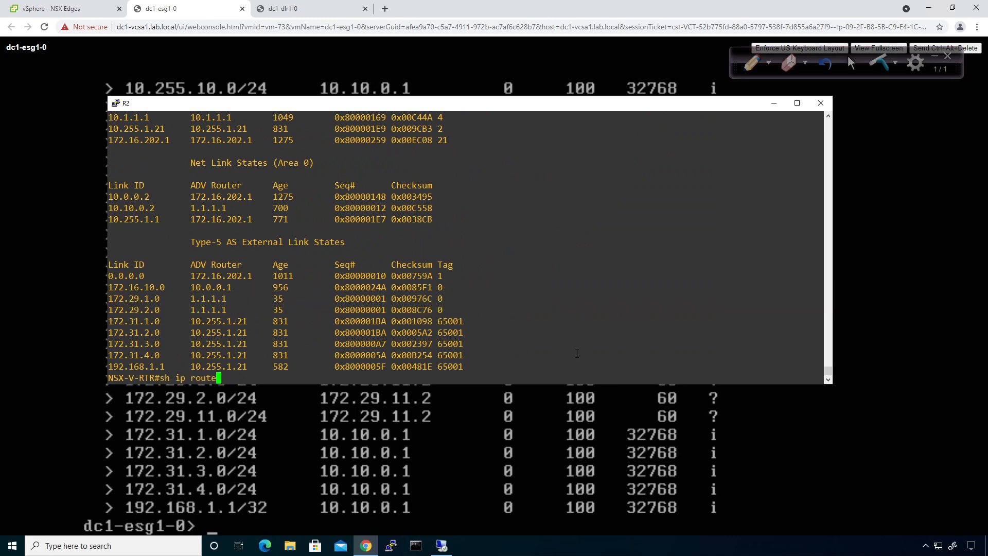
key(Return)
key(space)
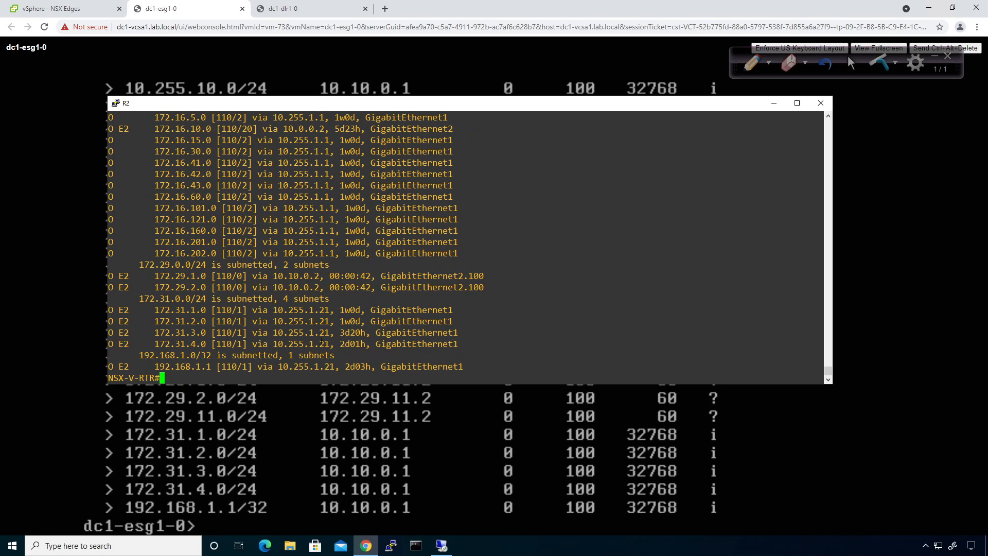
drag(486, 288, 108, 264)
click(63, 233)
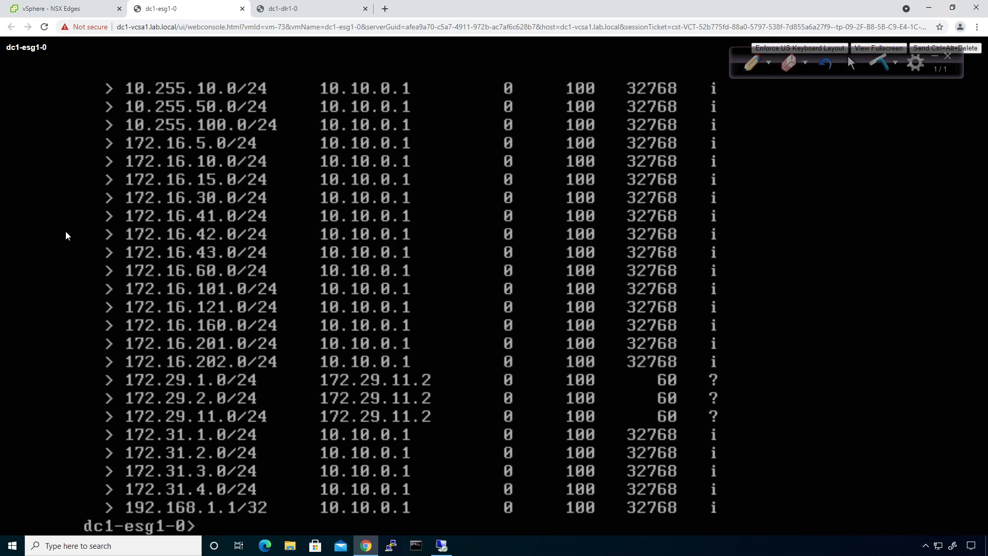
Launch the web console for VM lvm1 from Hosts and Clusters
click(54, 9)
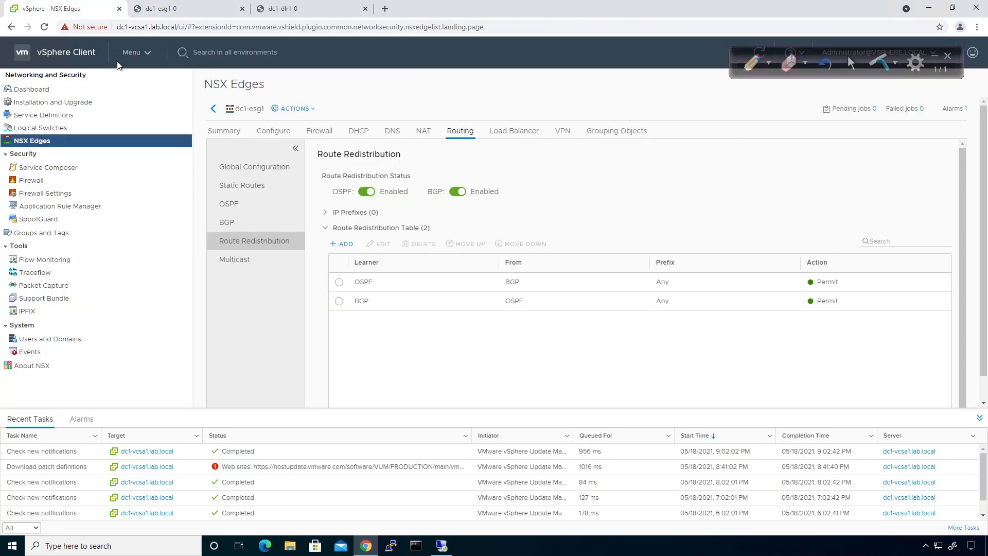
click(136, 59)
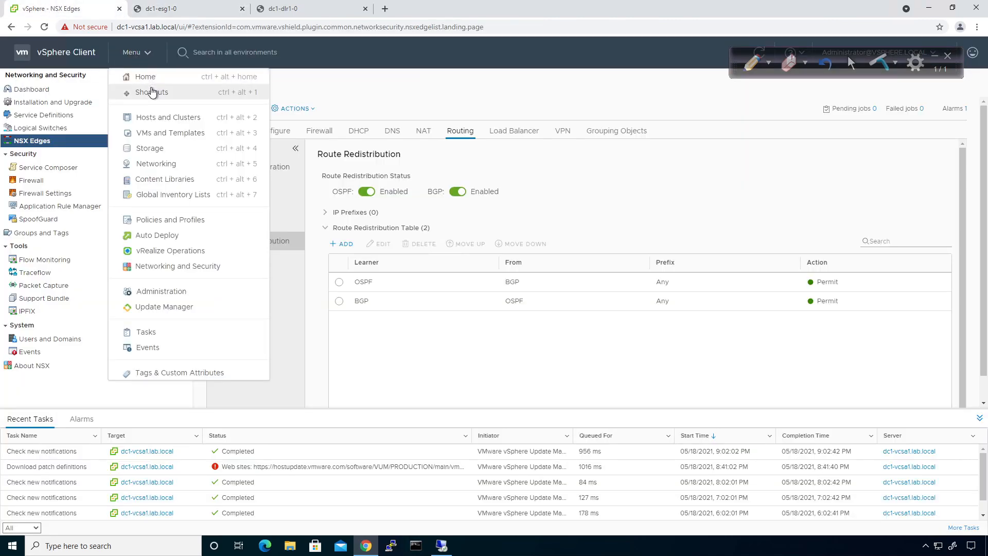
click(140, 120)
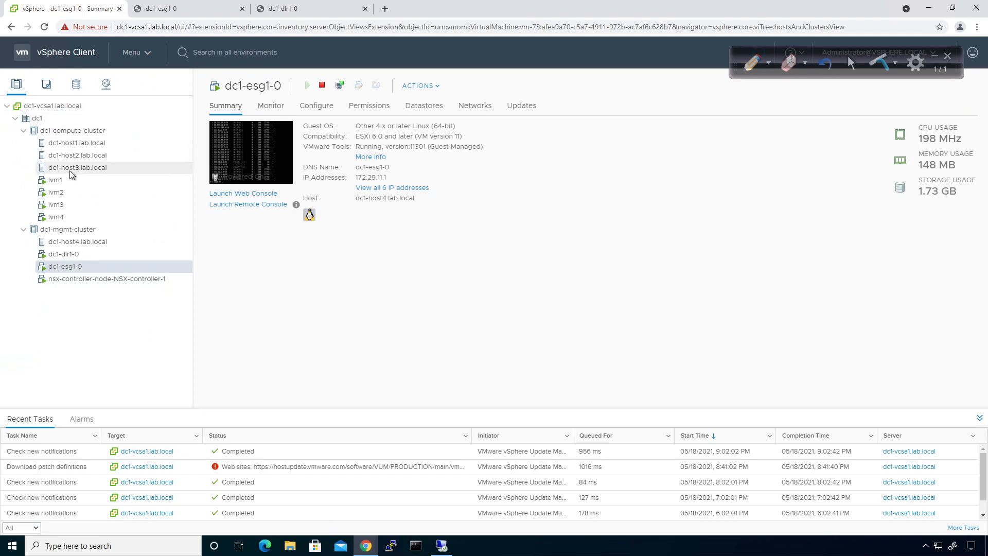
click(64, 176)
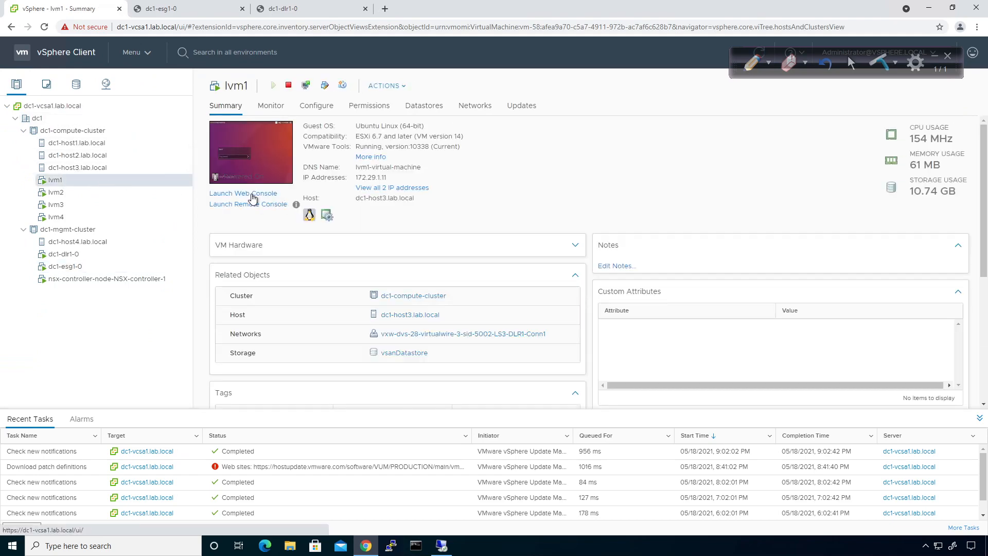
click(252, 194)
click(620, 334)
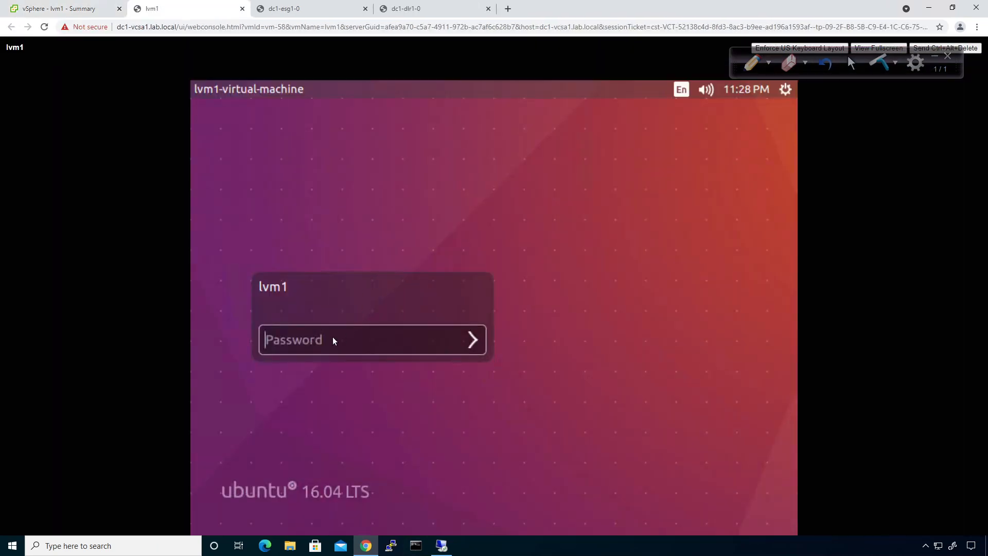
Log in to lvm1 with its password, rerun 'ping google.com', then stop it
text(VMware1!)
key(Return)
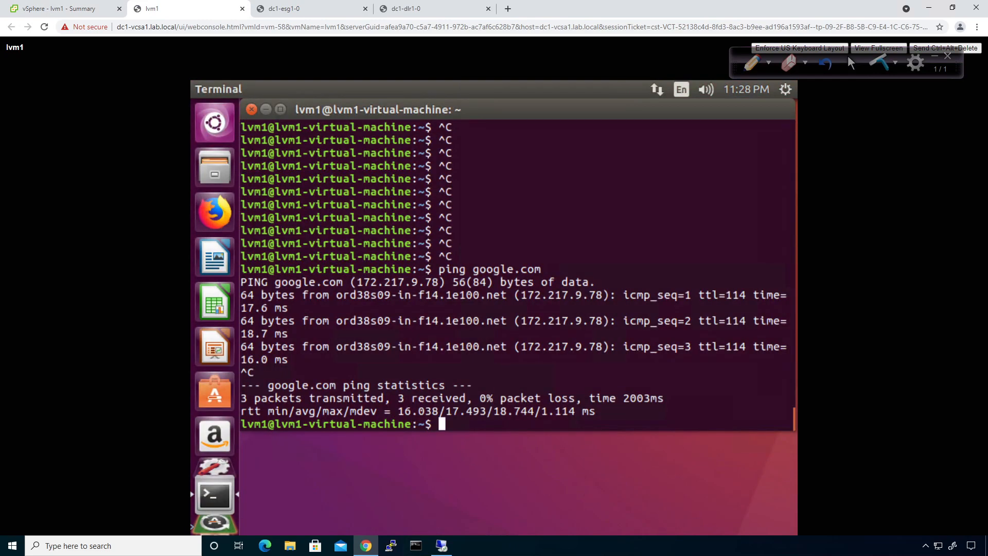
key(Up)
key(Return)
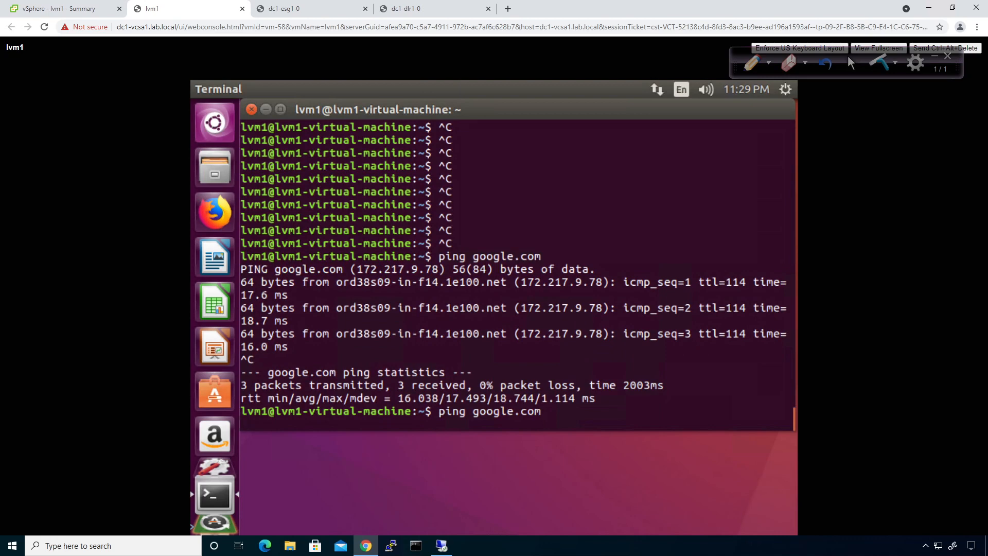
key(ctrl+c)
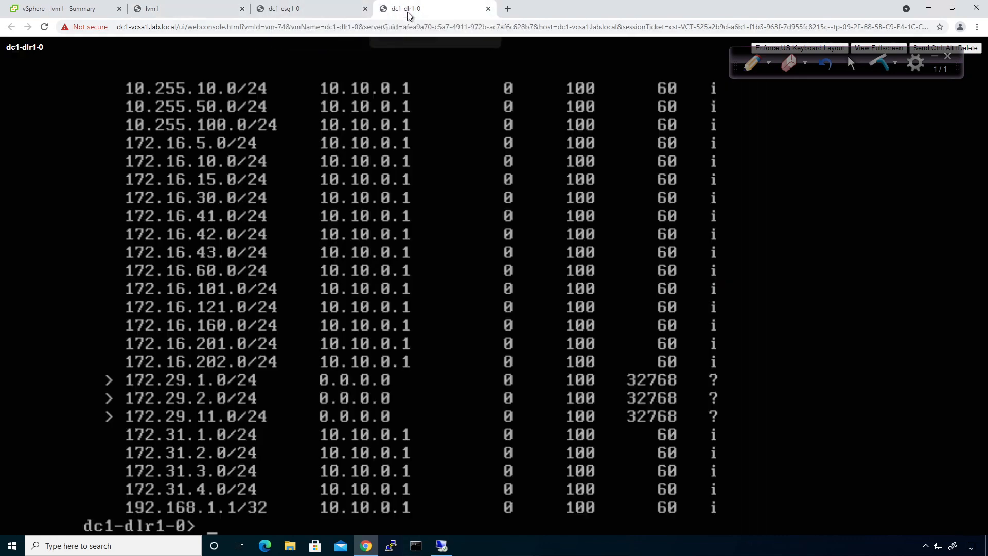
Run 'sh ip route' and then 'sh ip bgp' on the dc1-dlr1-0 console
click(408, 15)
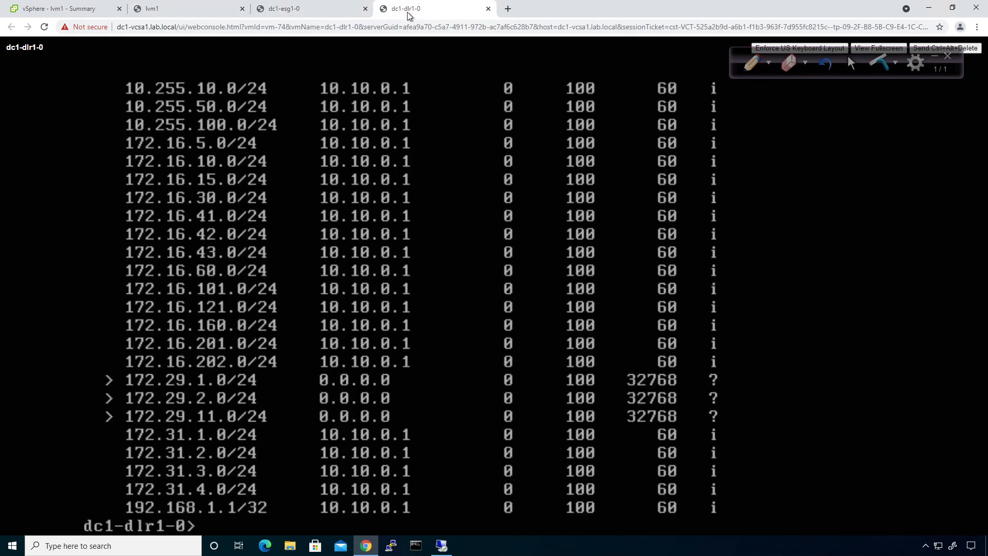
text(sh ip route)
key(Return)
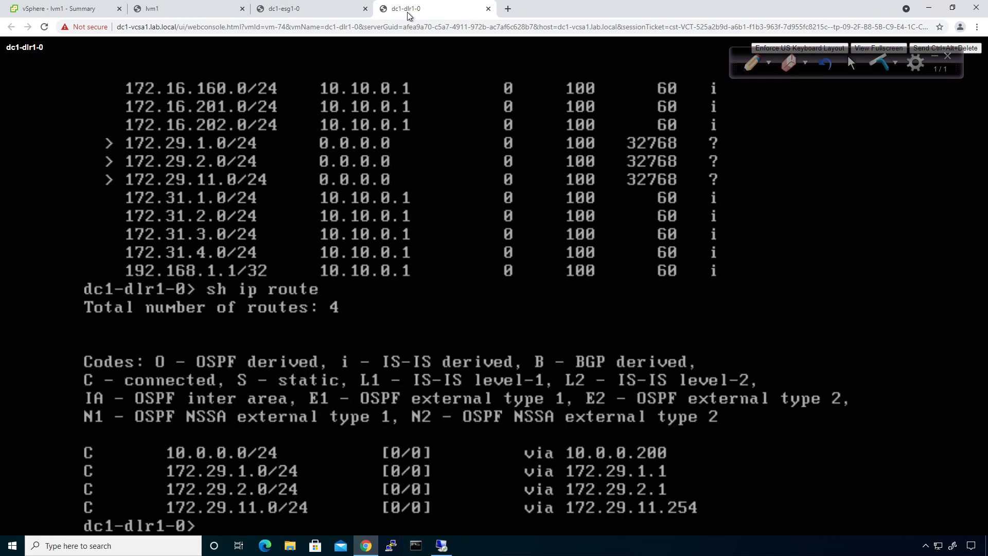
key(Up)
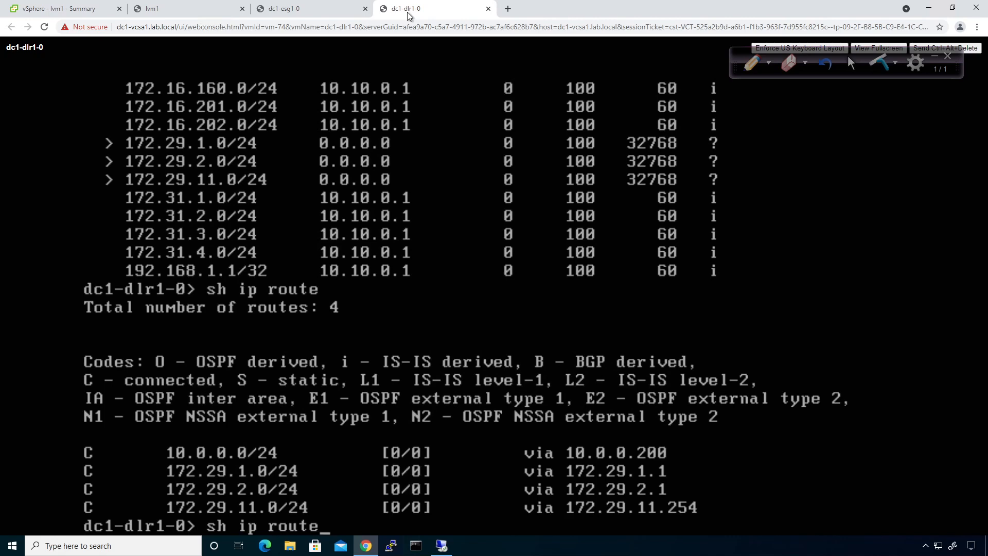
key(BackSpace)
key(BackSpace)
key(BackSpace)
key(BackSpace)
key(BackSpace)
text(bgp)
key(Return)
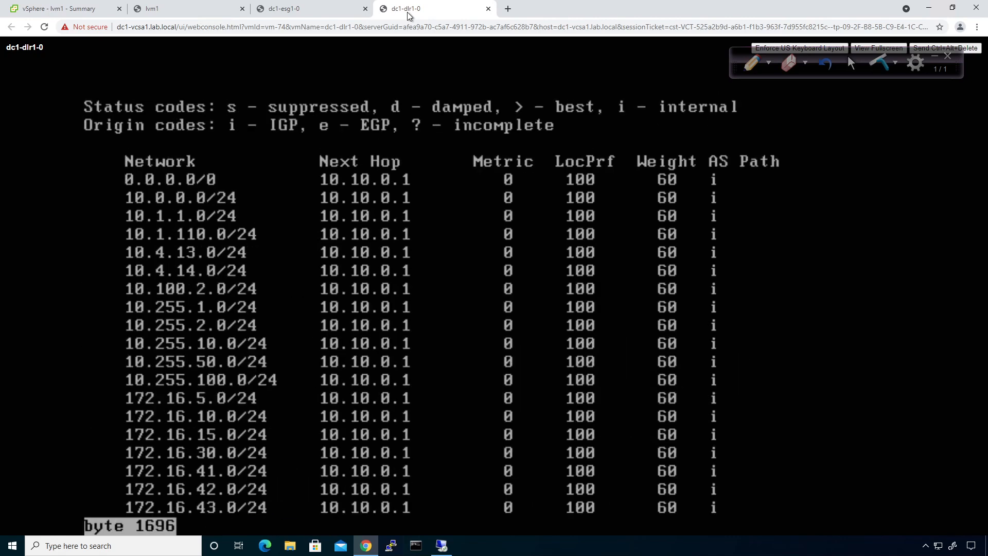
Recheck the DLR BGP table, then 'sh ip route' showing only four connected routes
key(space)
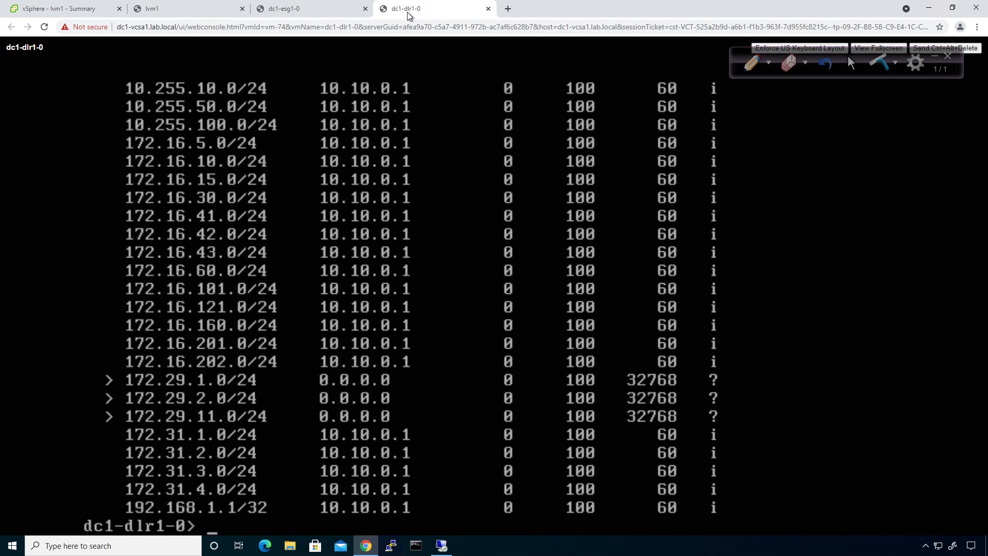
key(Up)
key(Return)
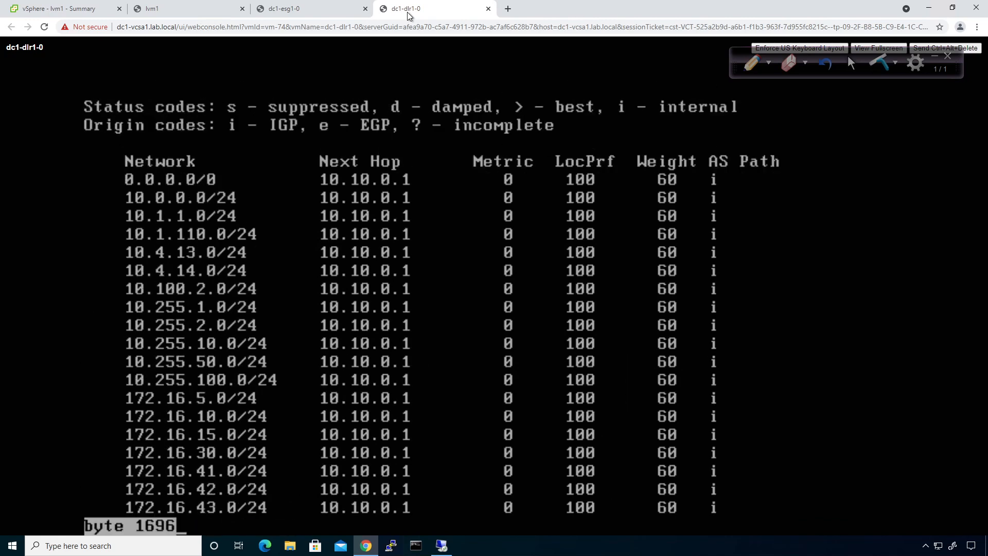
key(space)
text(sh ip route)
key(Return)
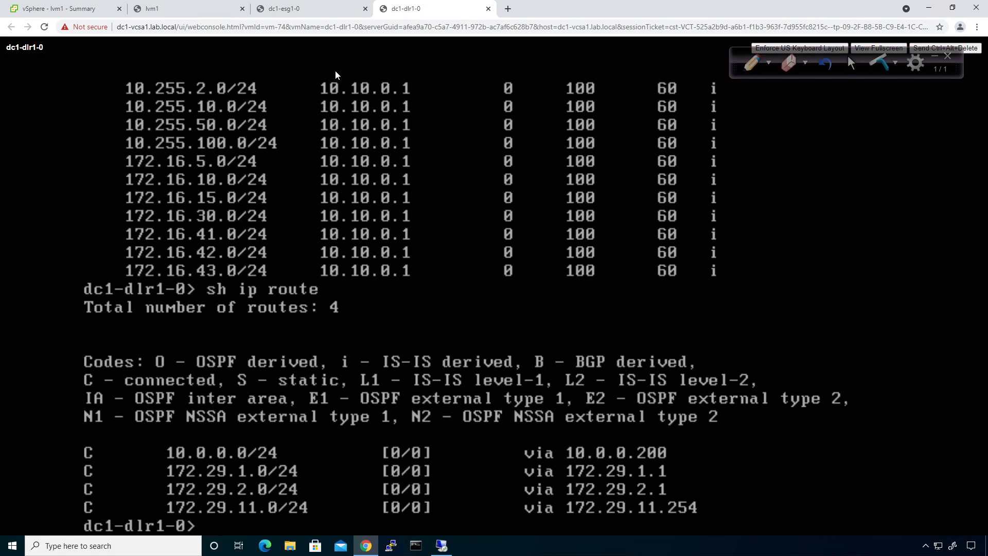
click(61, 8)
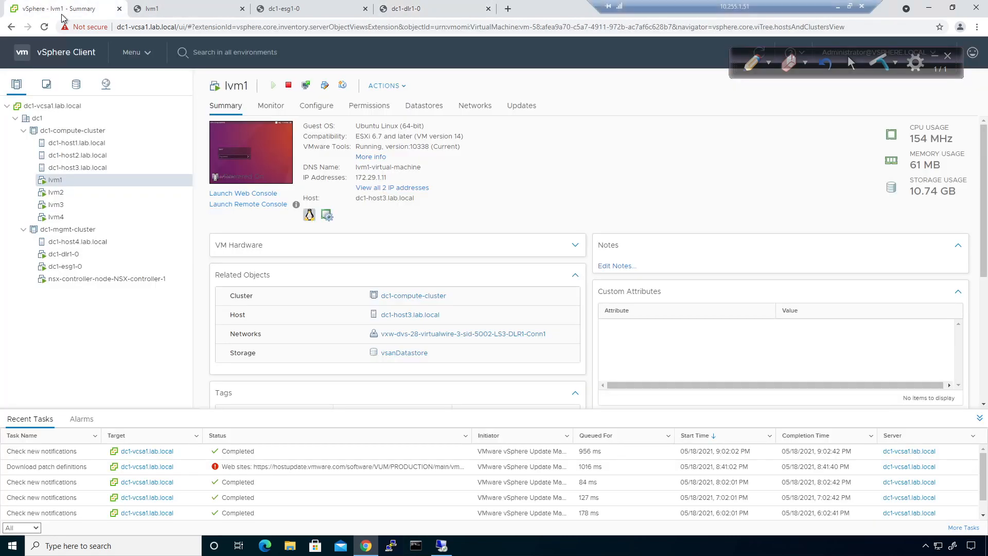
Show the NSX Edges list under Networking and Security, then return to the dc1-esg1-0 console
click(150, 53)
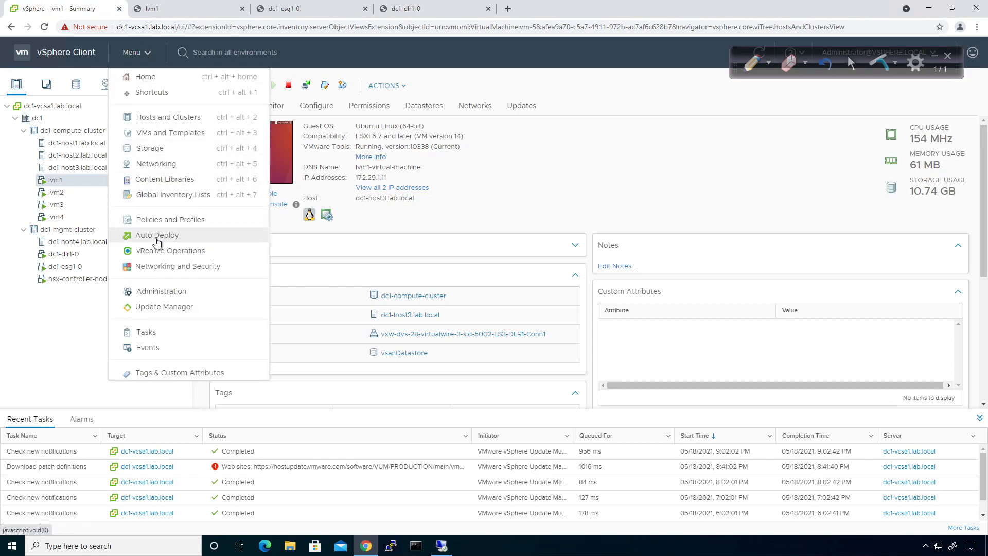
click(157, 265)
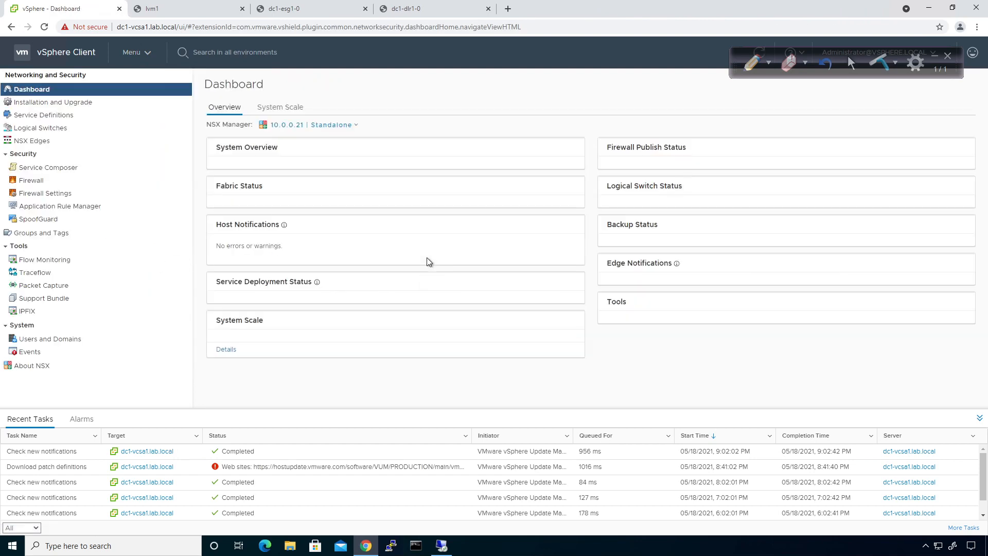
click(32, 140)
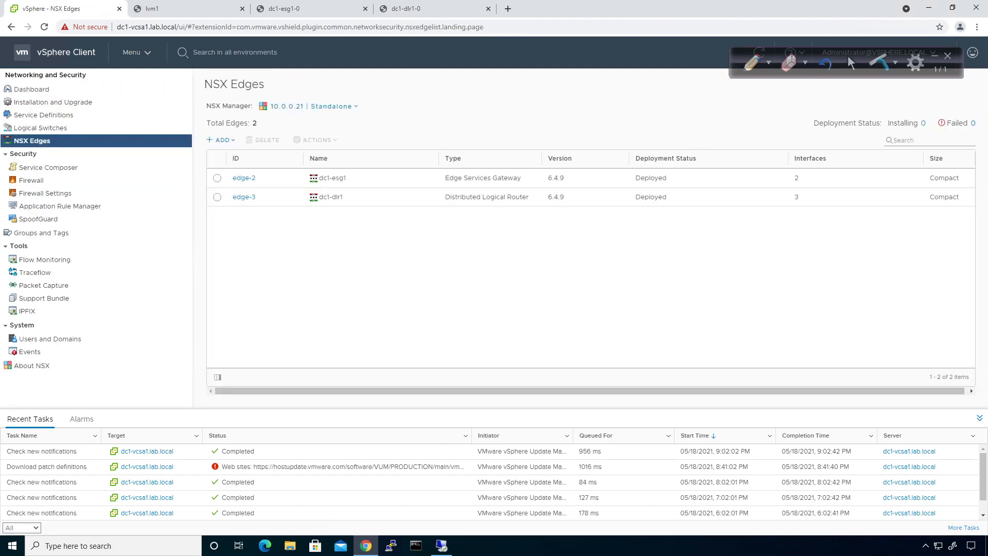
click(283, 15)
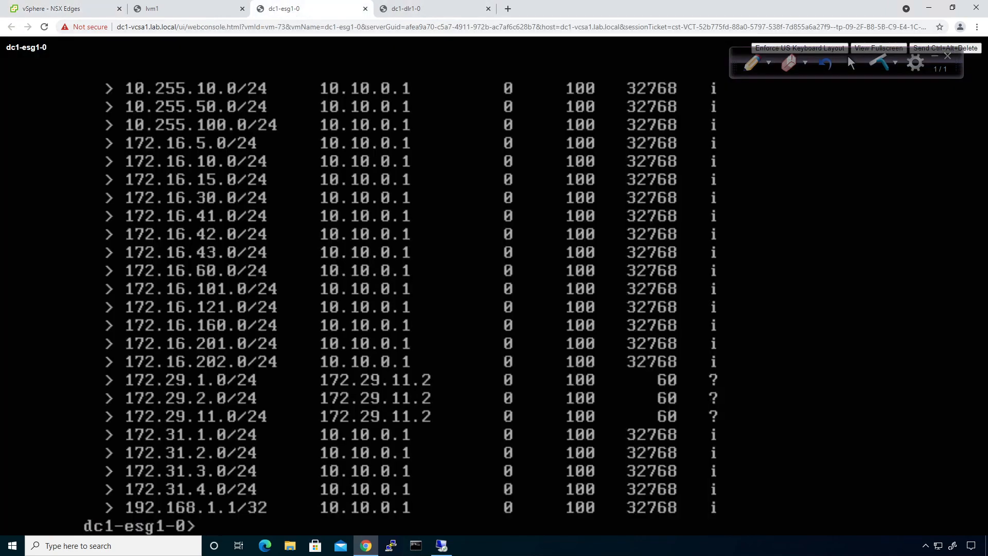
Show the dc1-esg1-0 route table with 'sh ip route', paging to the end
text(sh ip route)
key(Return)
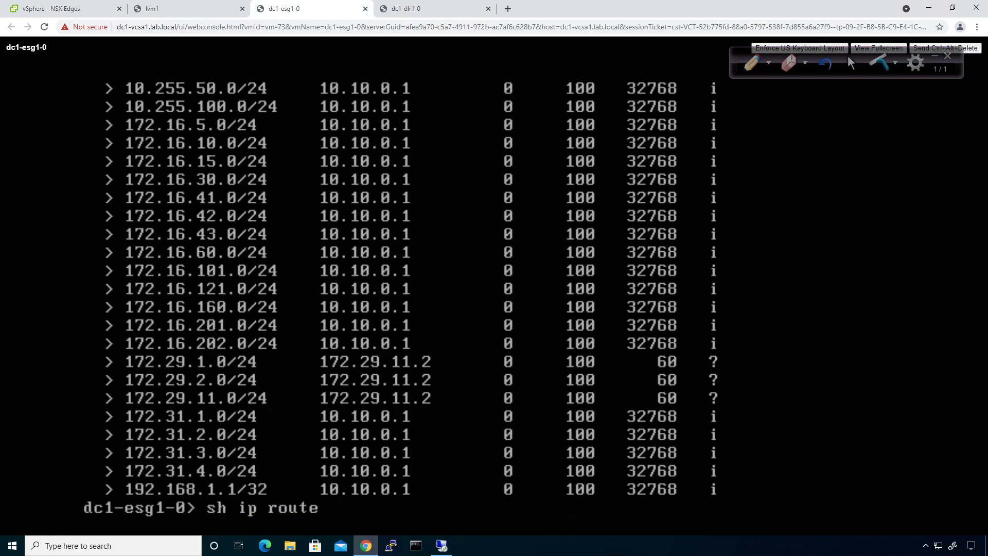
key(space)
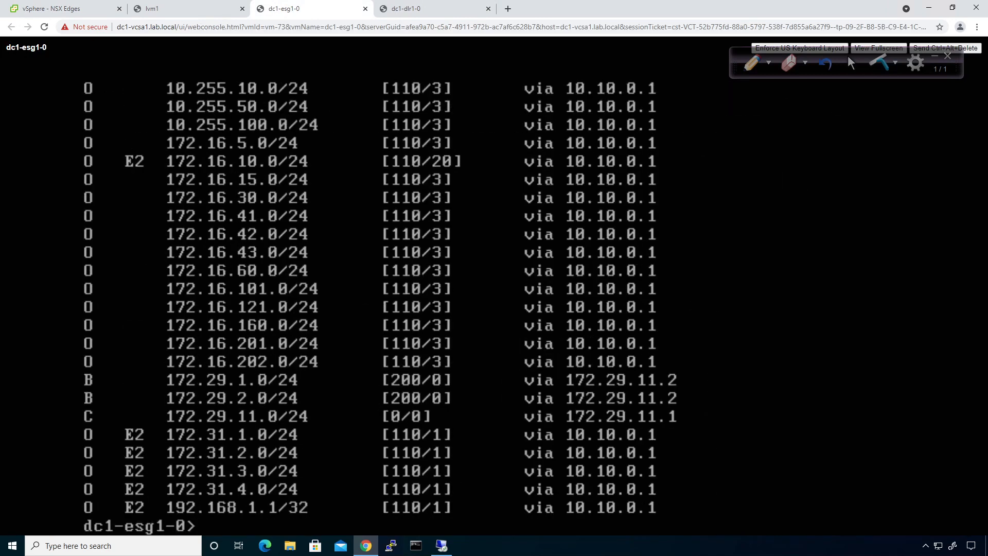
On dc1-dlr1-0, display the BGP table with 'sh ip bgp', showing 0.0.0.0/0 via 10.10.0.1
click(388, 13)
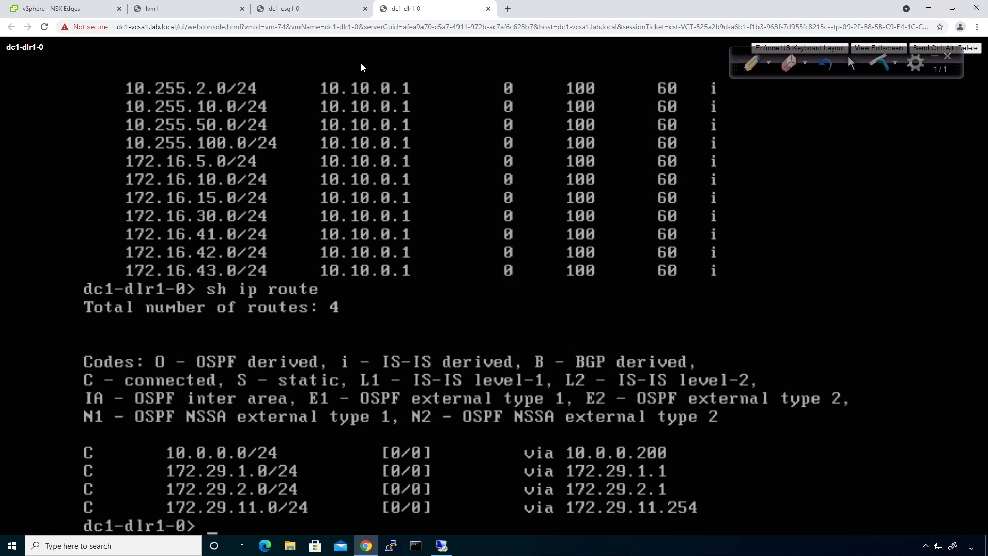
text(sh ip gp)
key(Return)
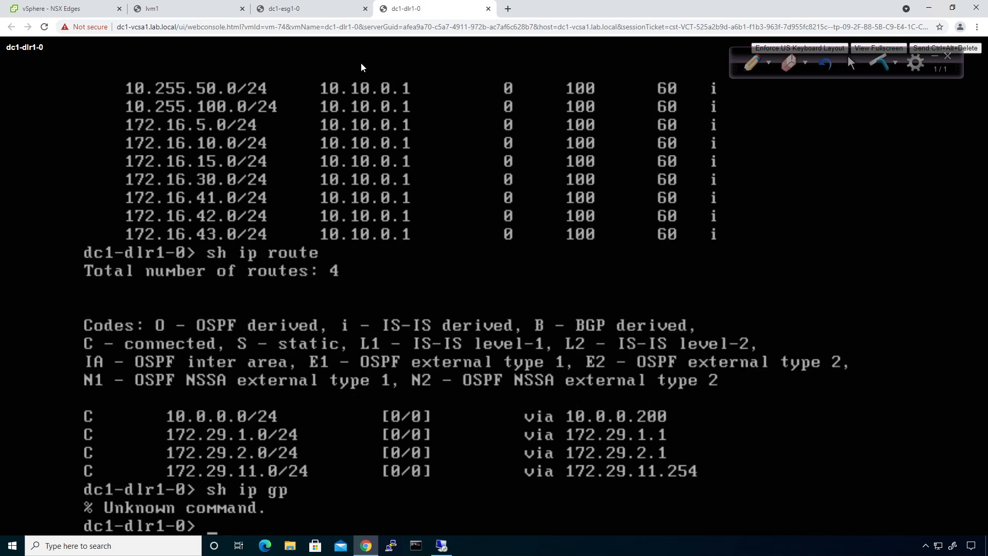
key(Up)
key(Left)
key(Left)
key(Left)
text(b)
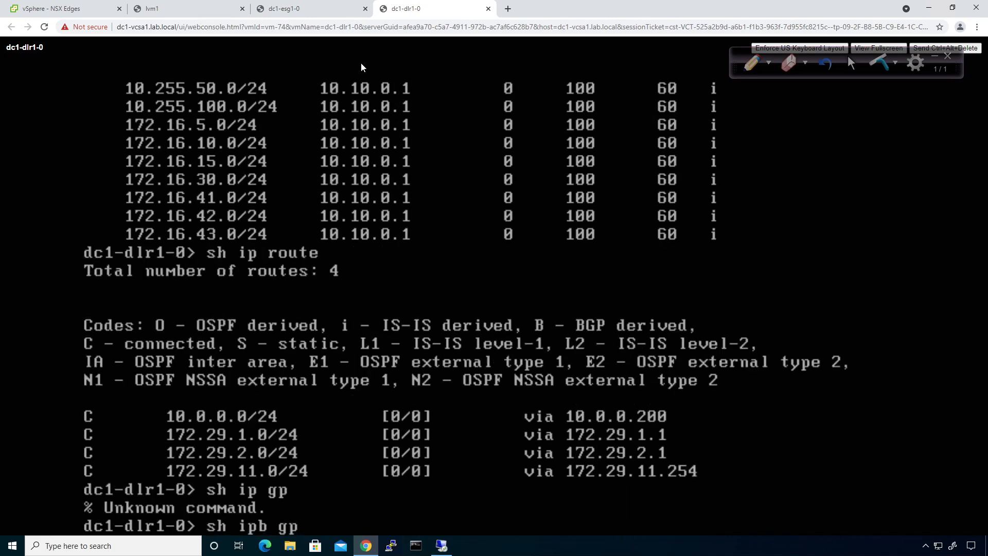
key(Return)
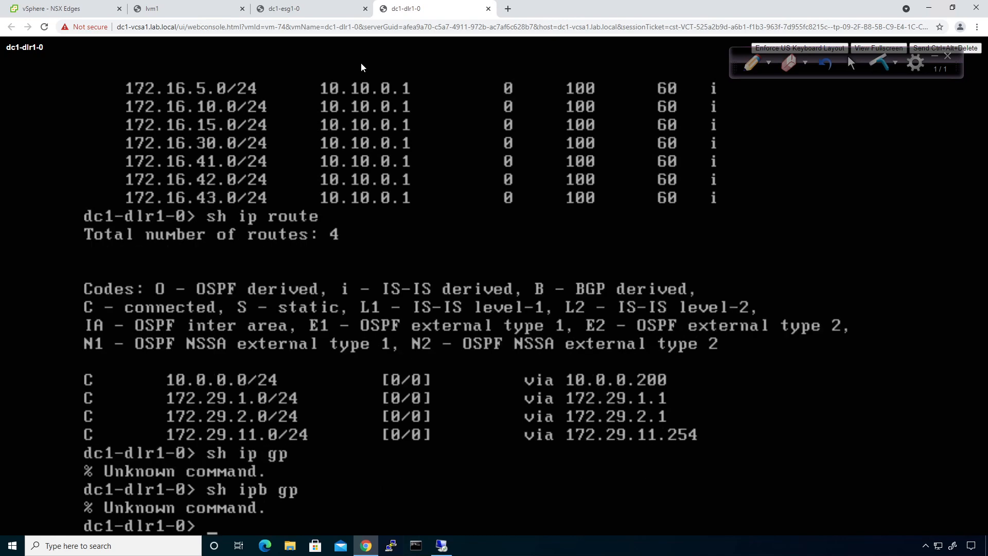
key(Up)
key(BackSpace)
key(BackSpace)
key(BackSpace)
key(BackSpace)
text(bgp)
key(Return)
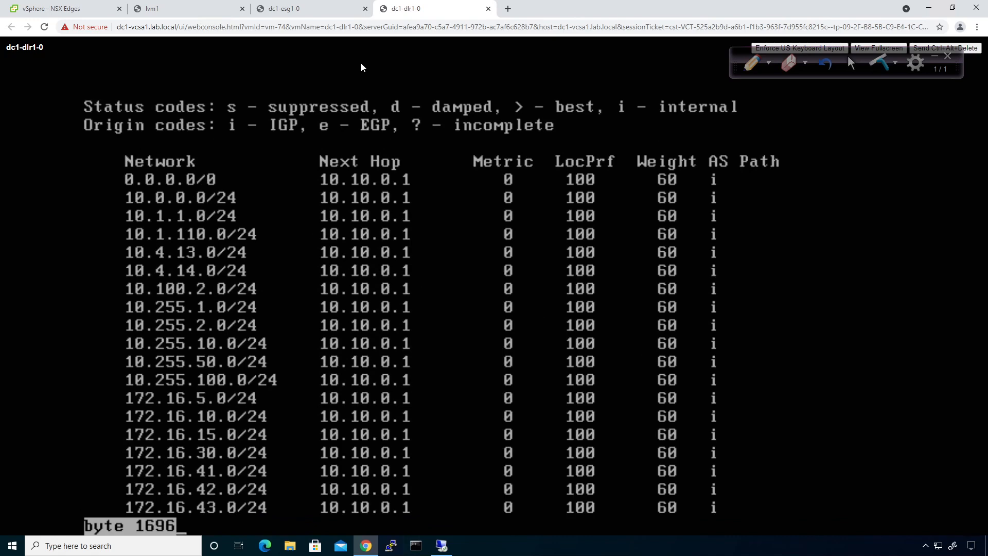
key(space)
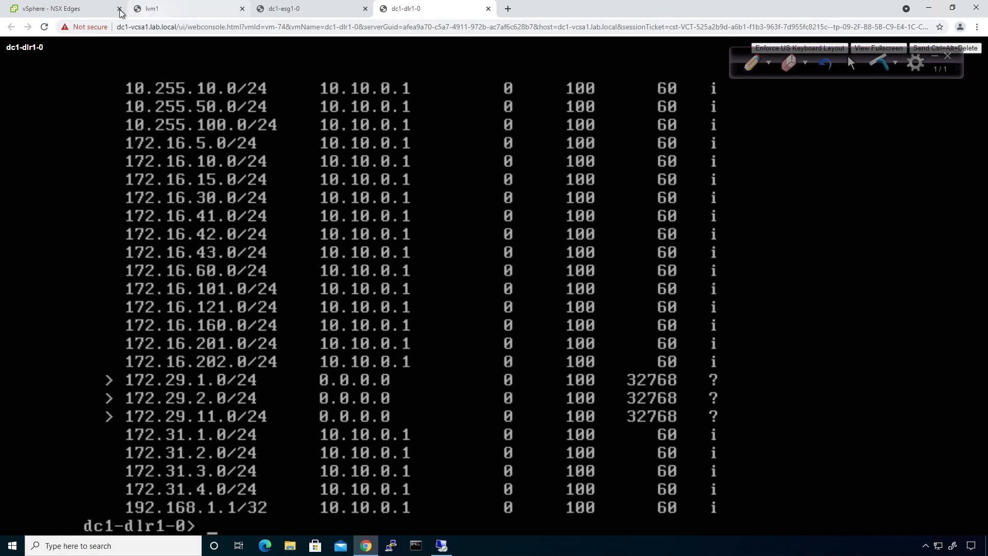
click(77, 8)
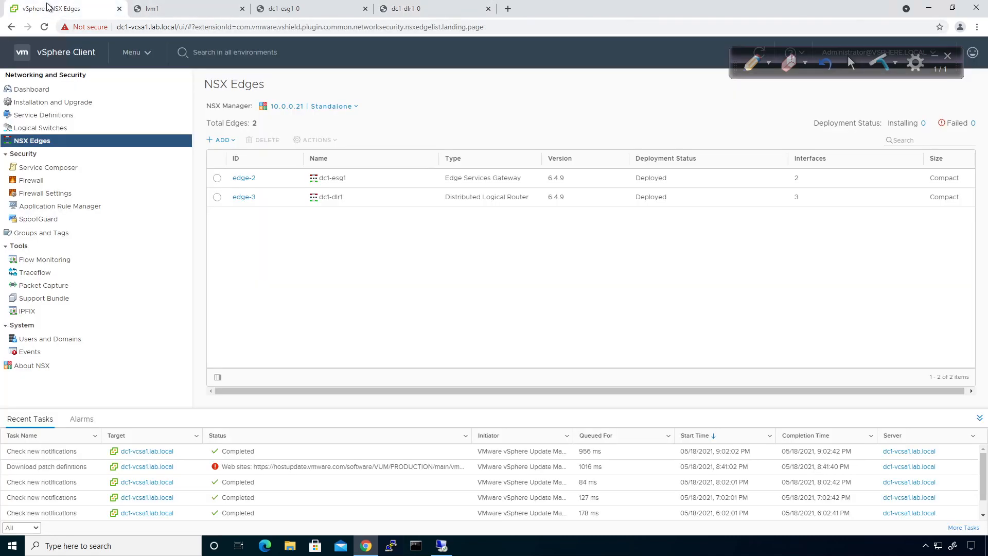
click(244, 197)
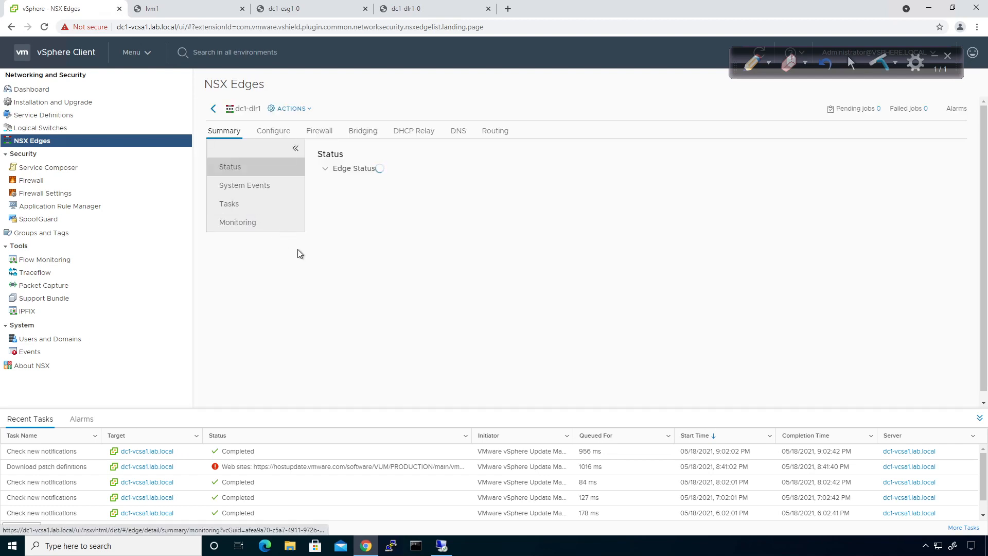
click(494, 132)
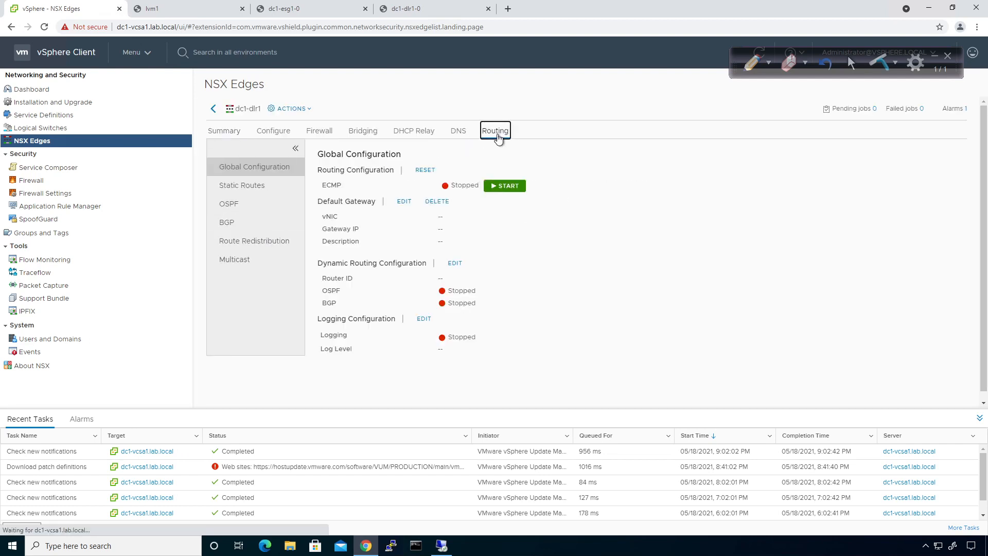
click(264, 244)
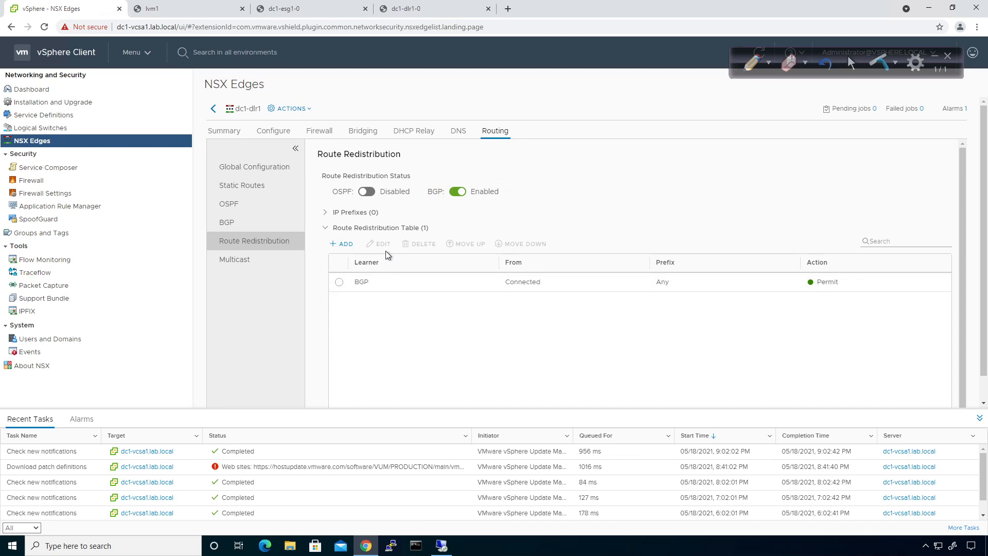
click(391, 10)
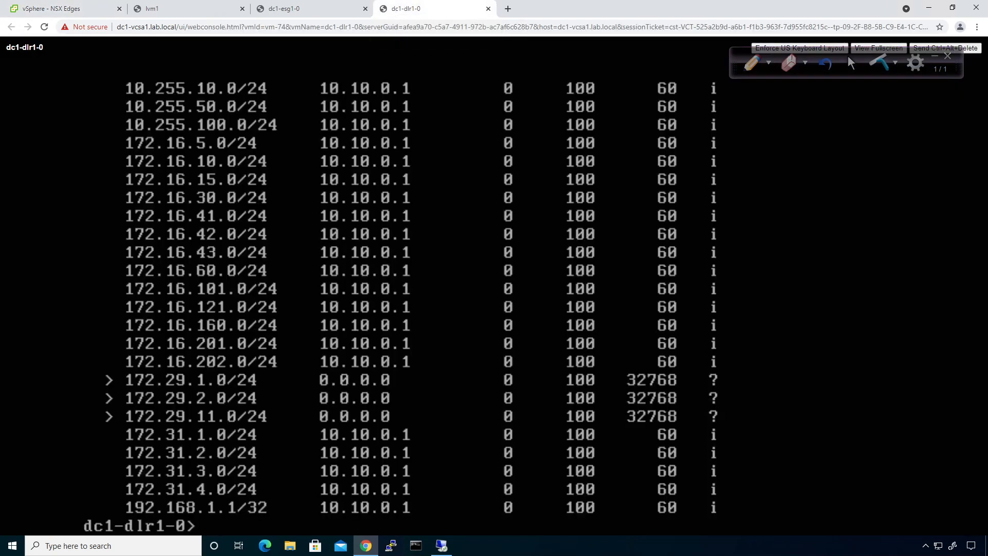
On dc1-esg1-0, display the route table and then the full BGP table
click(298, 9)
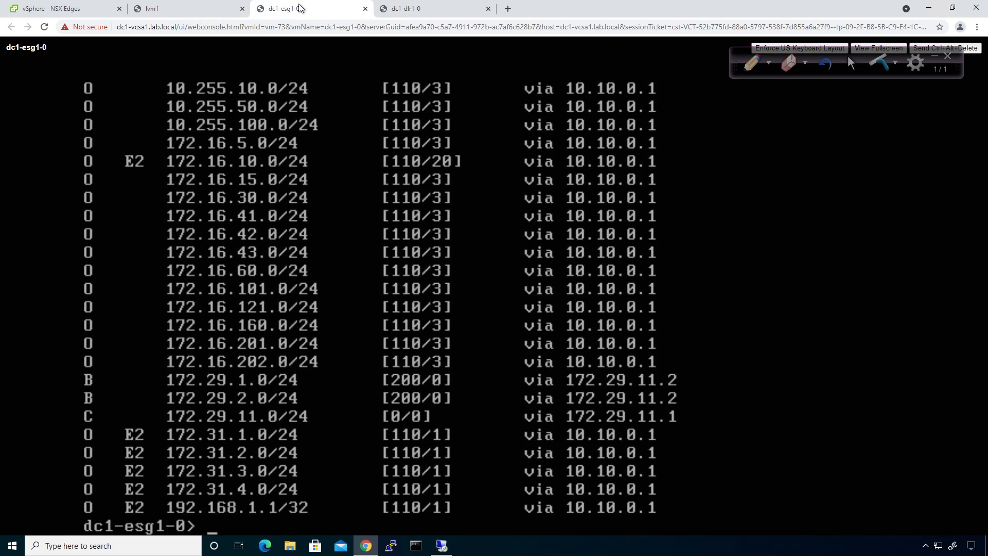
text(show ip route)
key(Return)
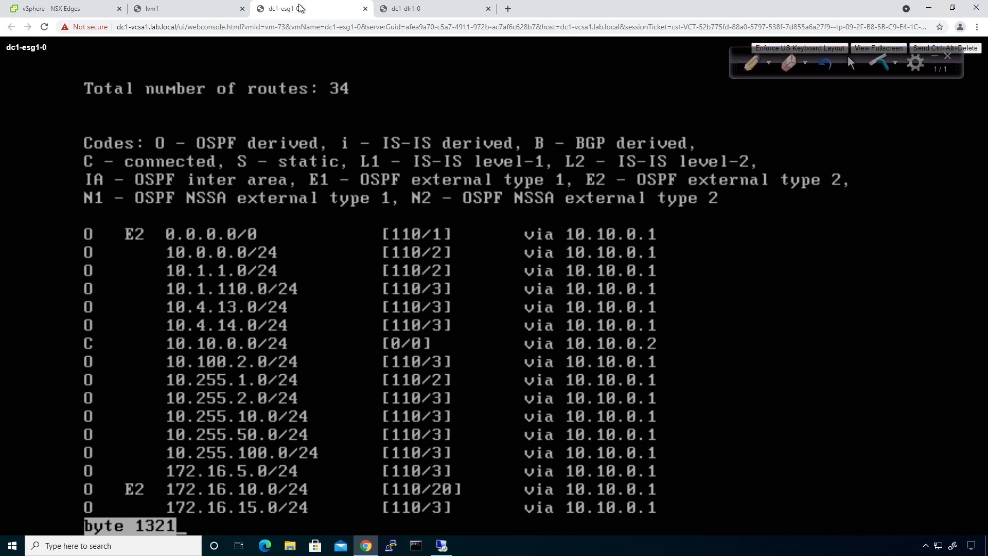
text(qshow ip gbp)
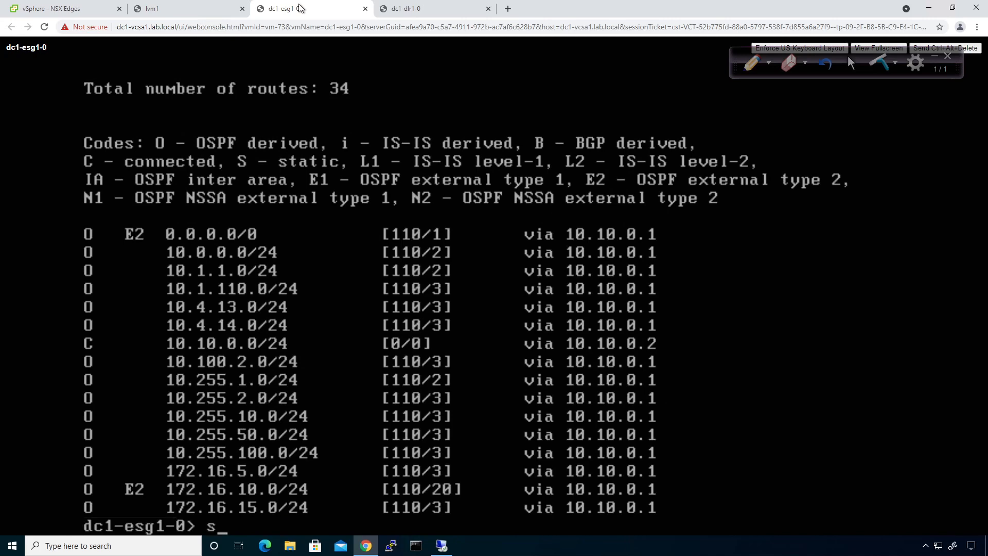
key(Return)
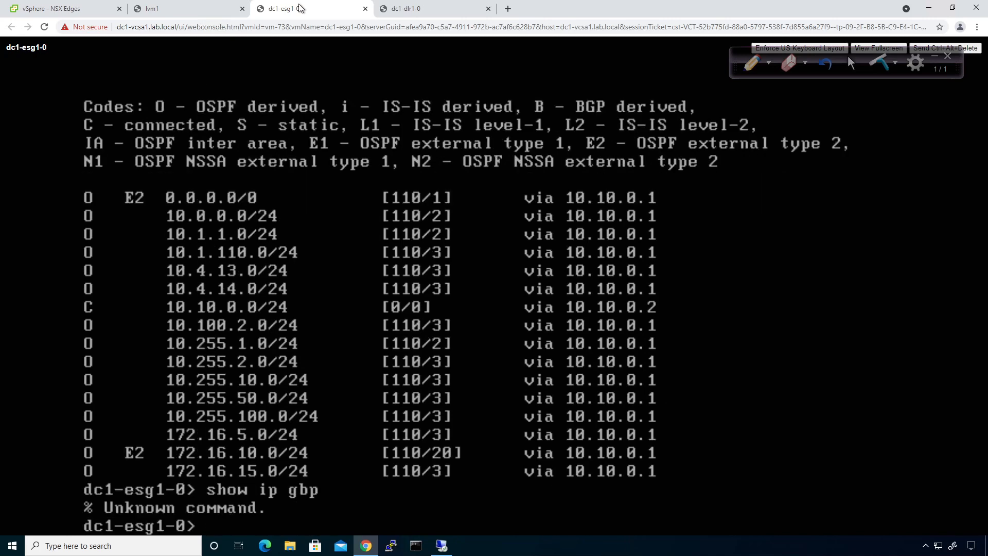
text(show ip bgp)
key(Return)
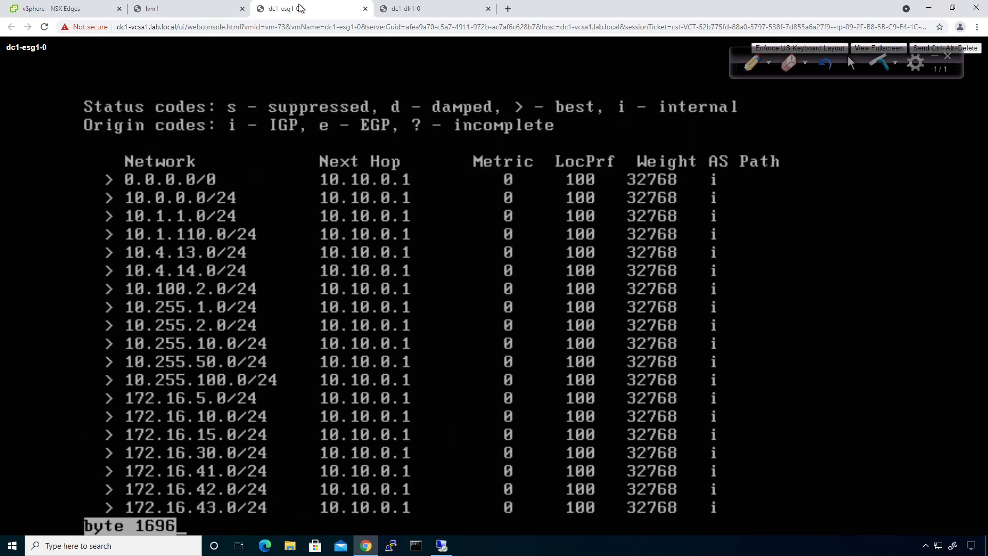
key(space)
Ping 172.29.1.11 from the ESG for 3/3 replies with 0% loss, then return to dc1-dlr1-0
text(ping)
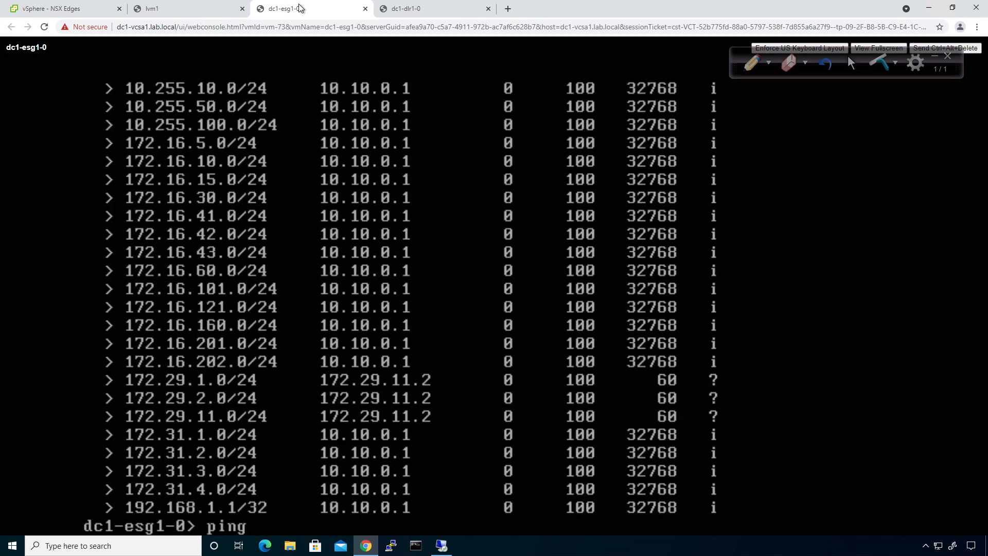
text( 172.29.1.11)
key(Return)
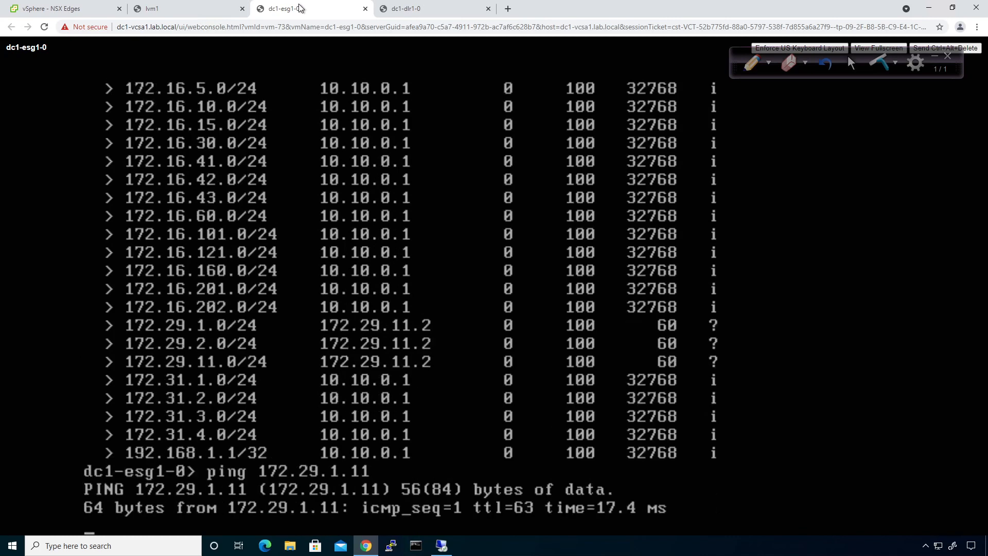
key(ctrl+c)
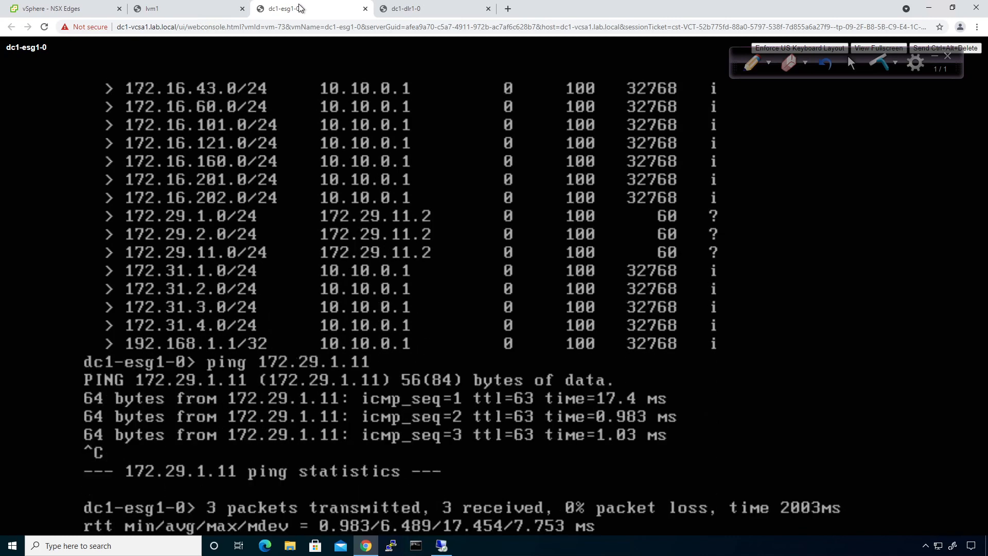
click(406, 9)
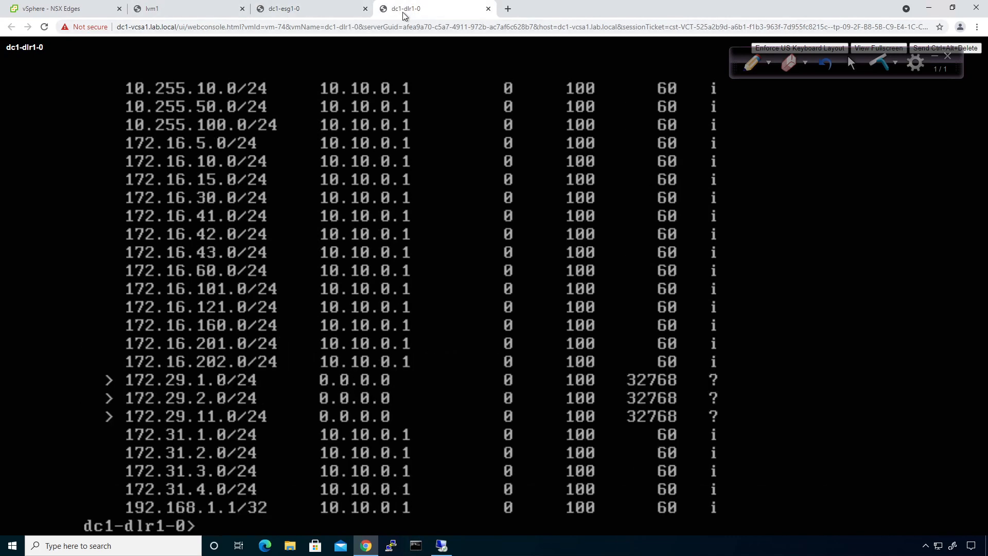
Recheck the DLR's route redistribution settings, then try 'clear ip route *' on dc1-dlr1-0
click(36, 10)
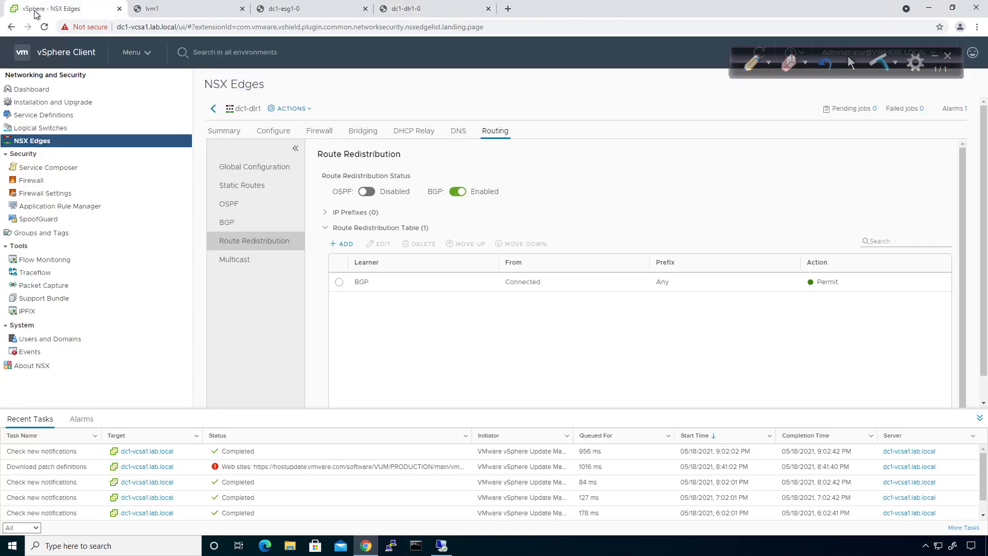
click(406, 10)
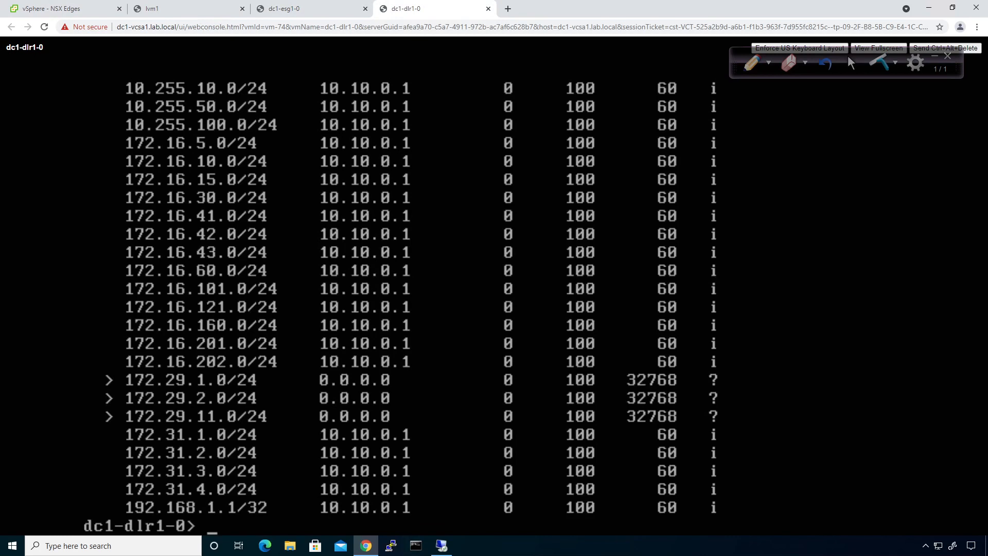
text(clear)
key(question)
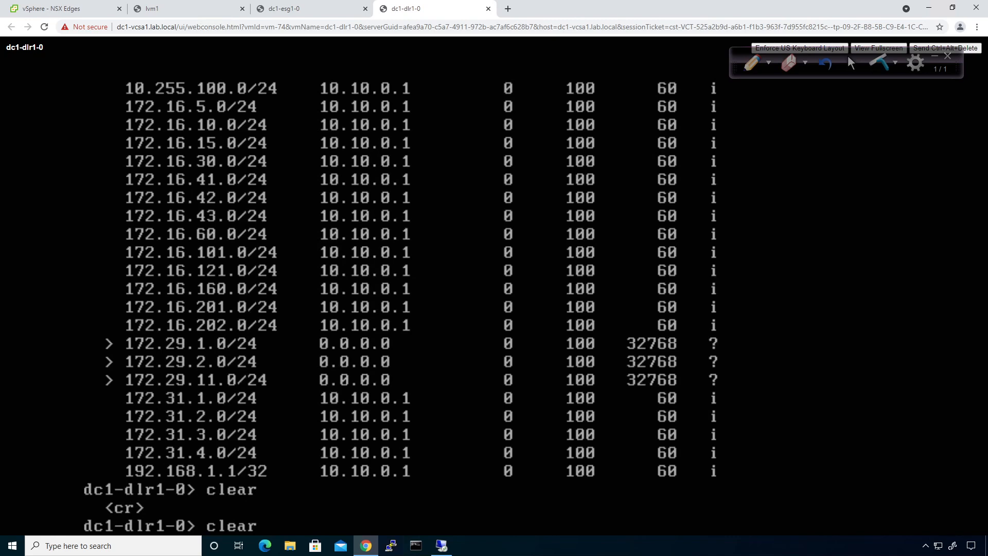
key(Return)
text(clear)
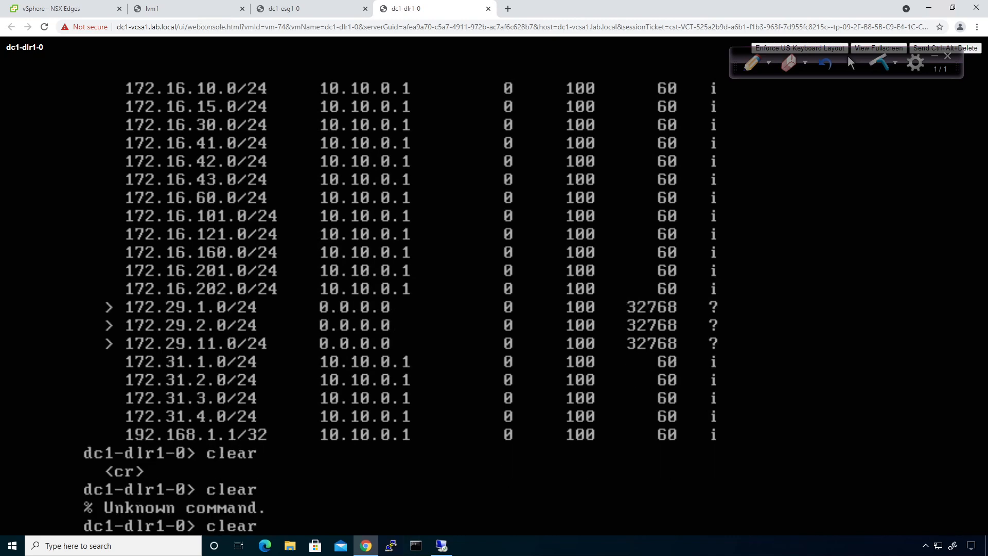
text( ip route *)
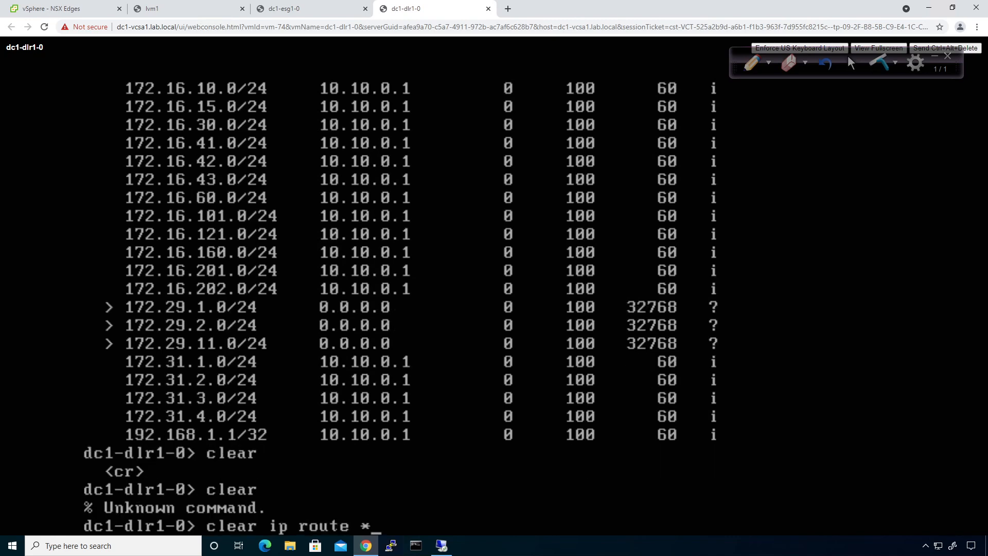
key(Return)
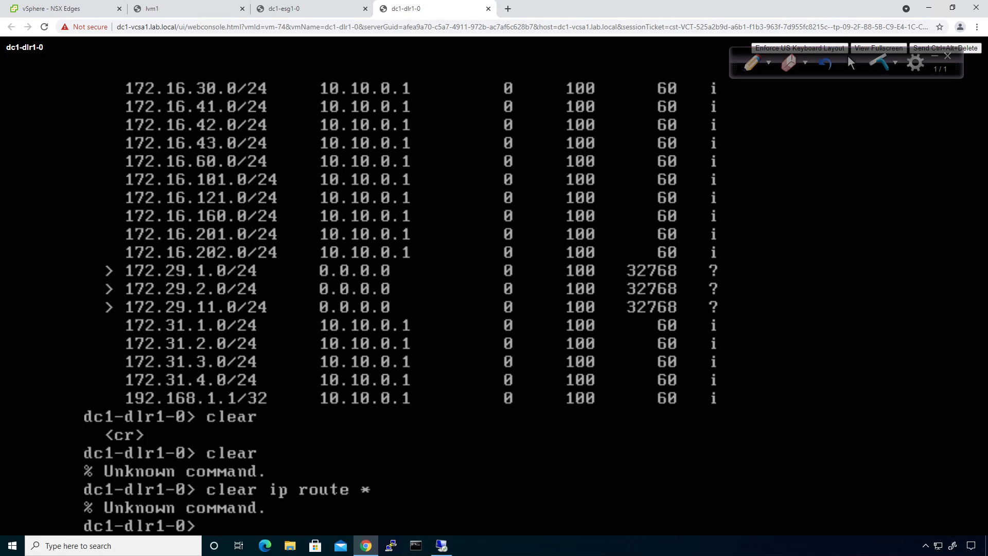
Display the DLR's BGP table and its routing table
text(show ip bgp)
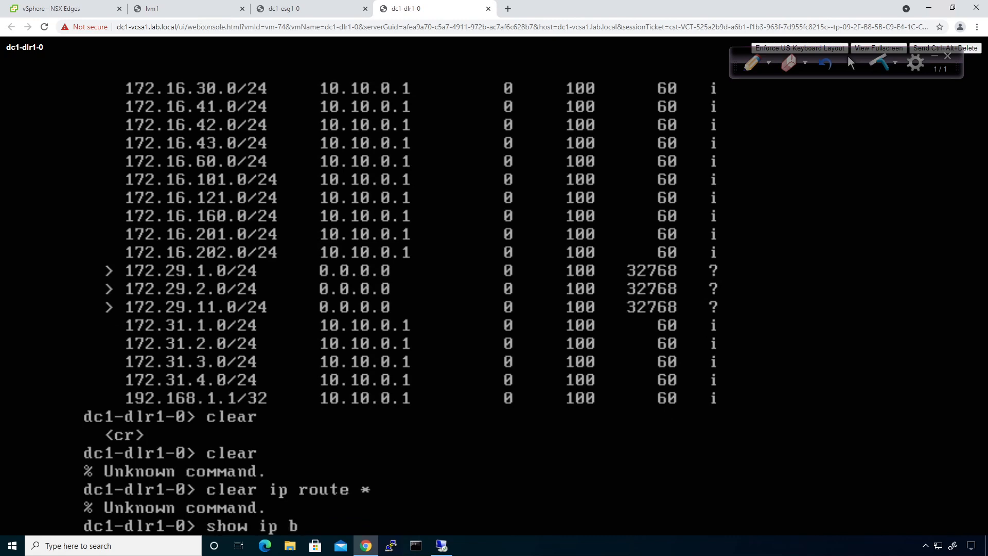
key(Return)
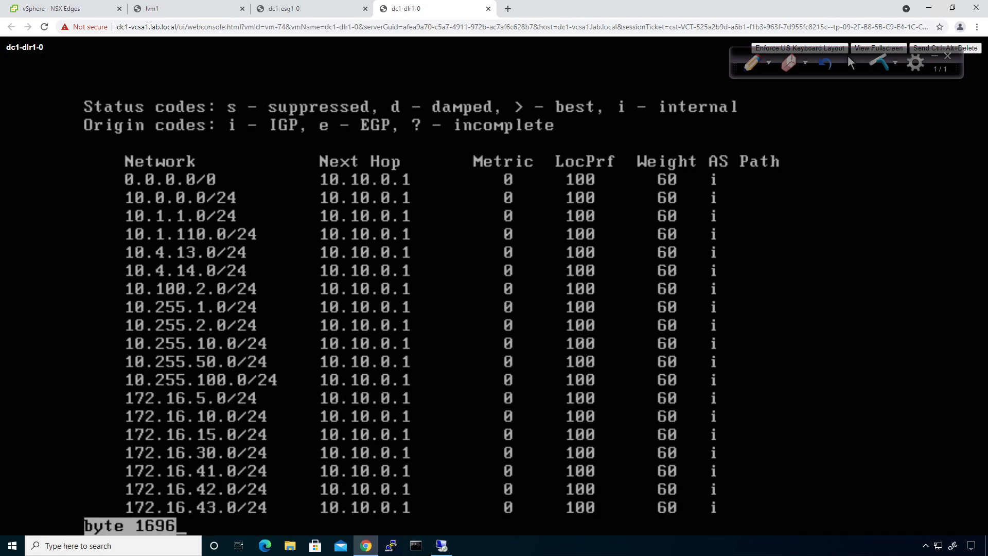
key(space)
text(show ip route)
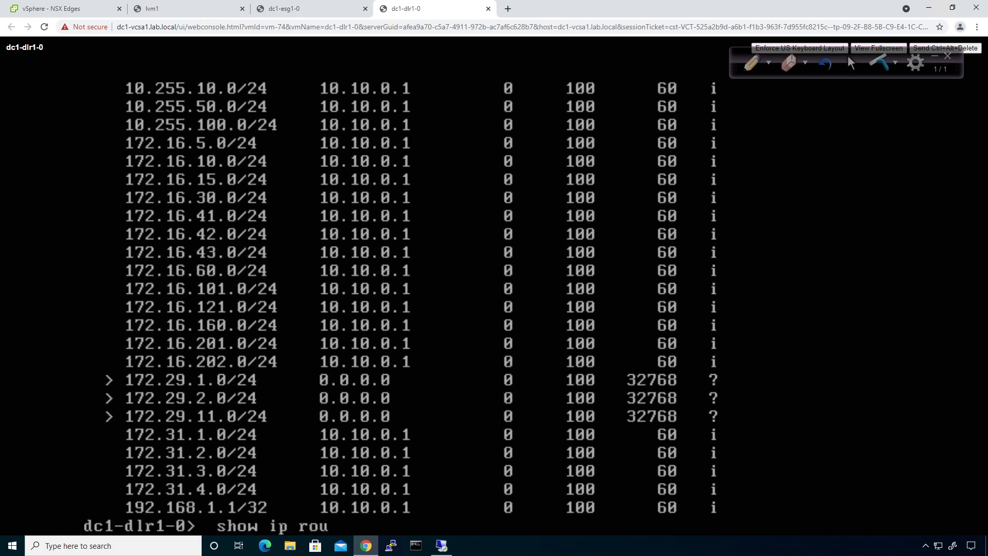
key(Return)
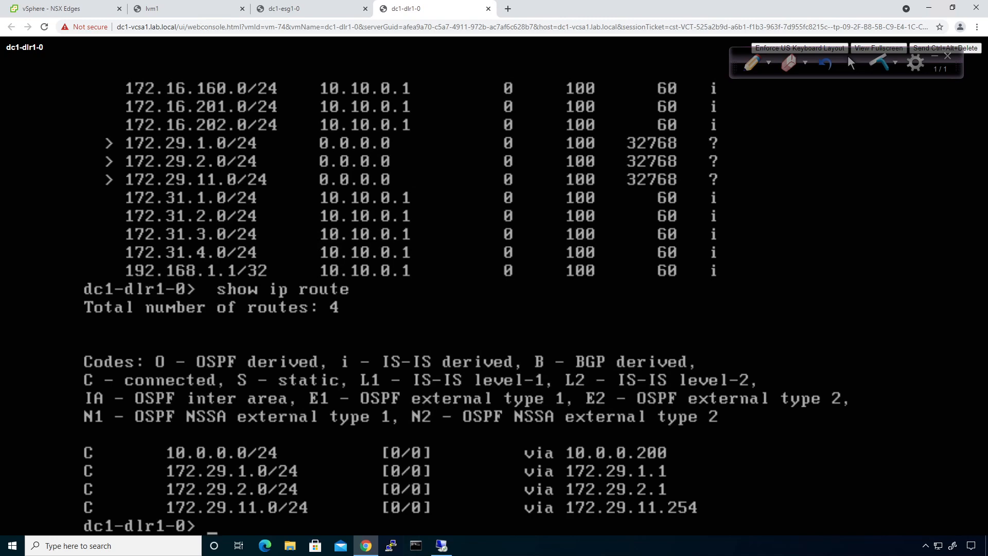
Show BGP neighbors, confirming 172.29.11.1 (AS 65001) is Established
key(Up)
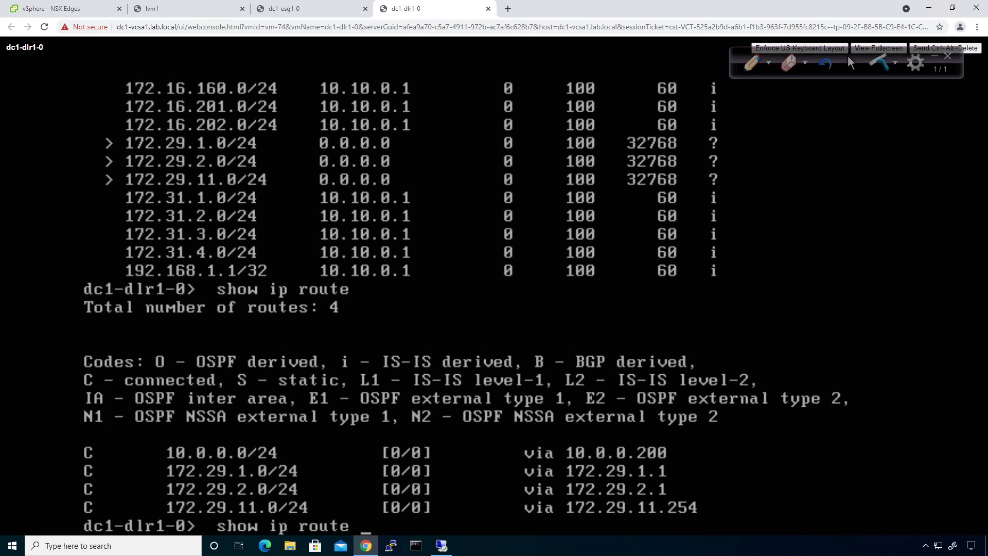
text(?)
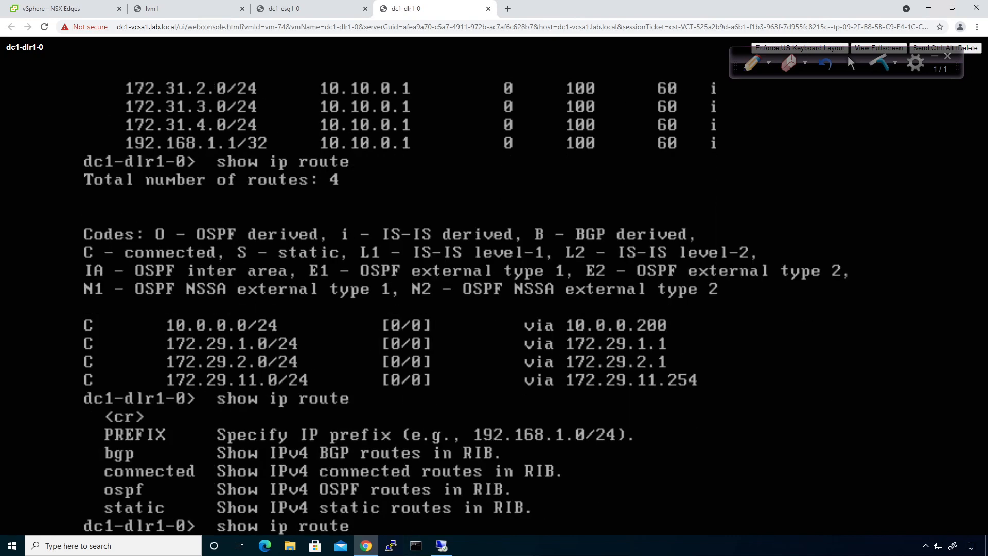
text(bgp)
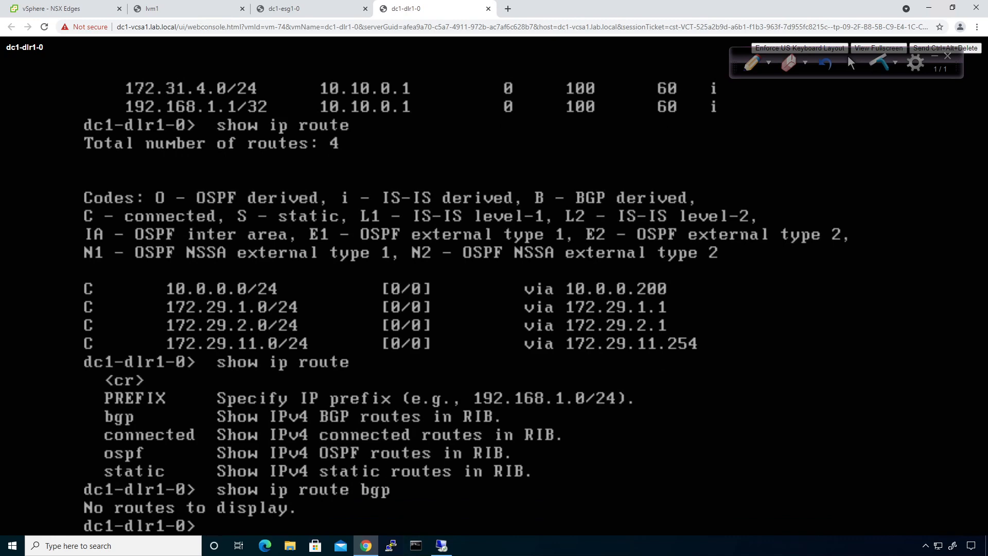
text(show ip bpg)
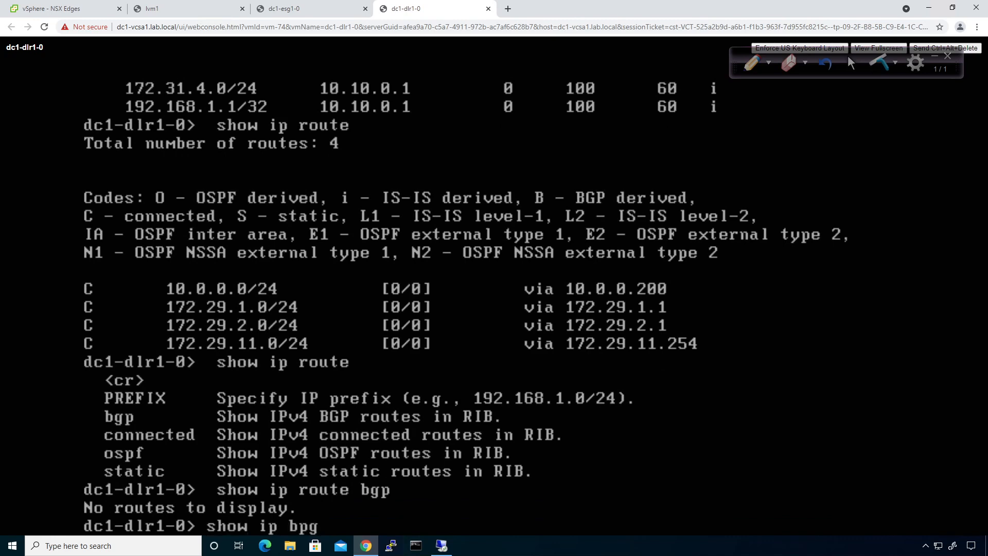
key(BackSpace)
key(BackSpace)
key(BackSpace)
text(bgp nei)
key(Return)
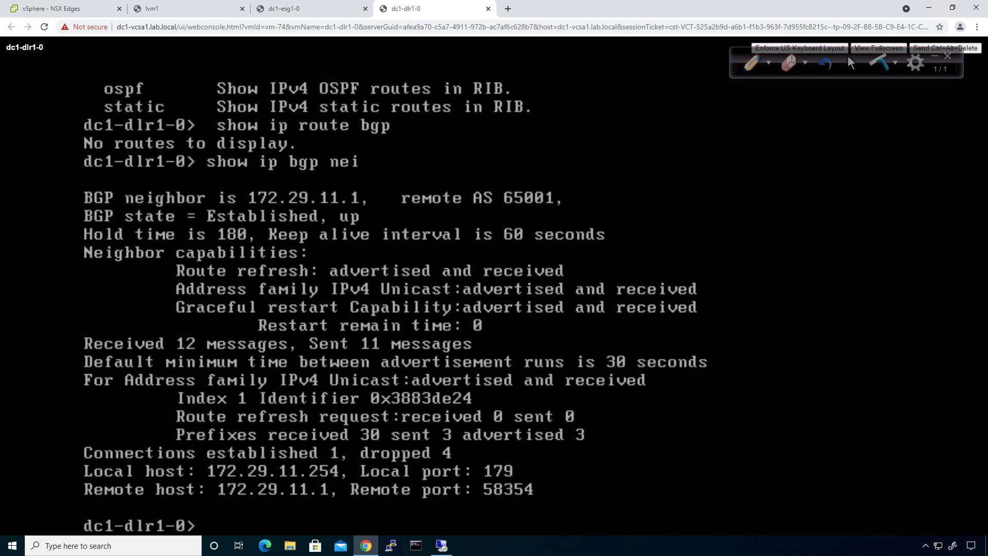
Show the BGP neighbors summary: 172.29.11.1 Established, 30 prefixes in, 3 out
key(Up)
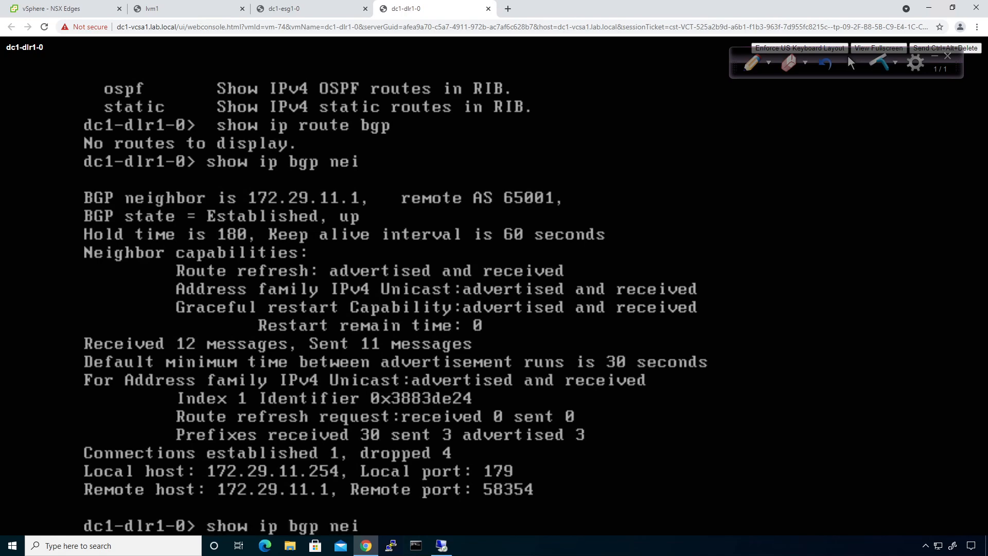
key(Tab)
key(question)
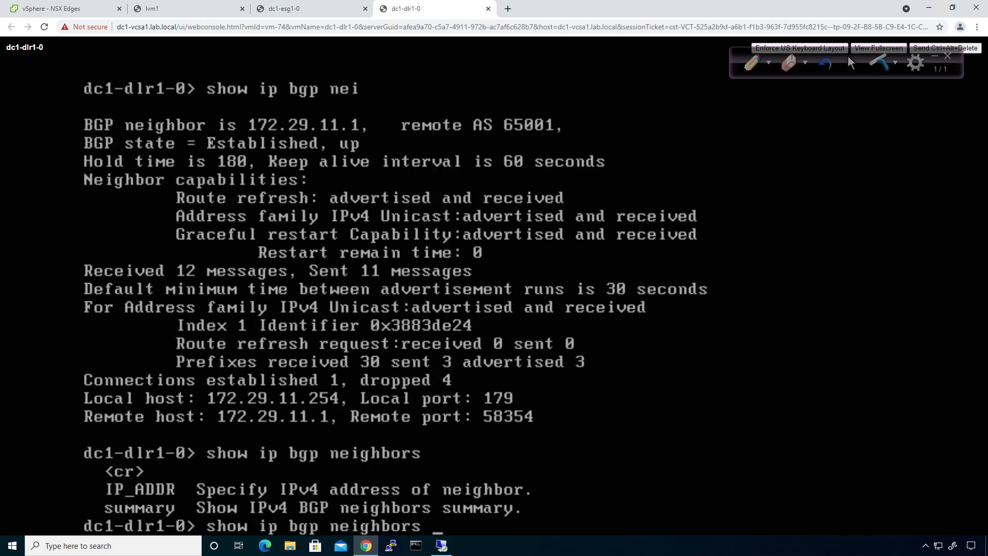
text(s)
key(Tab)
key(question)
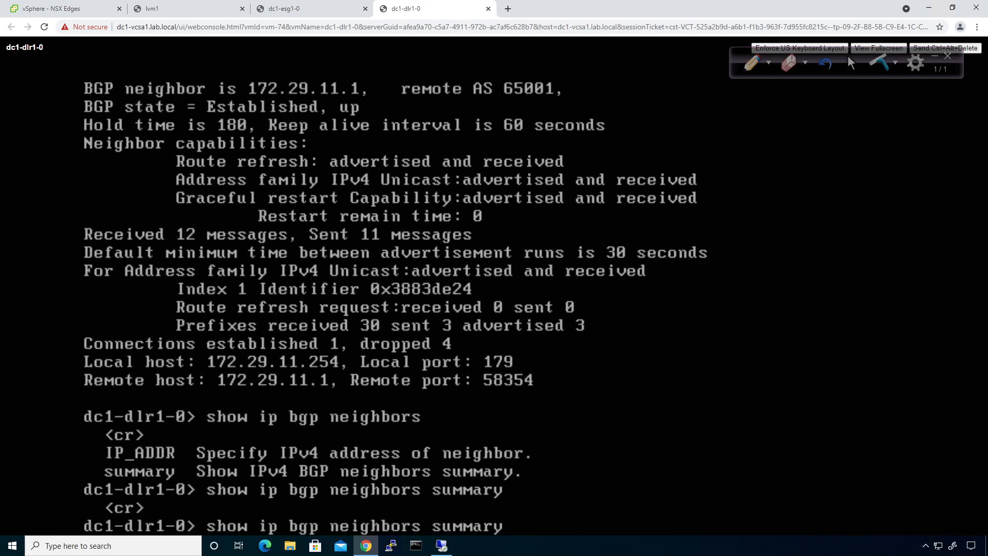
key(Return)
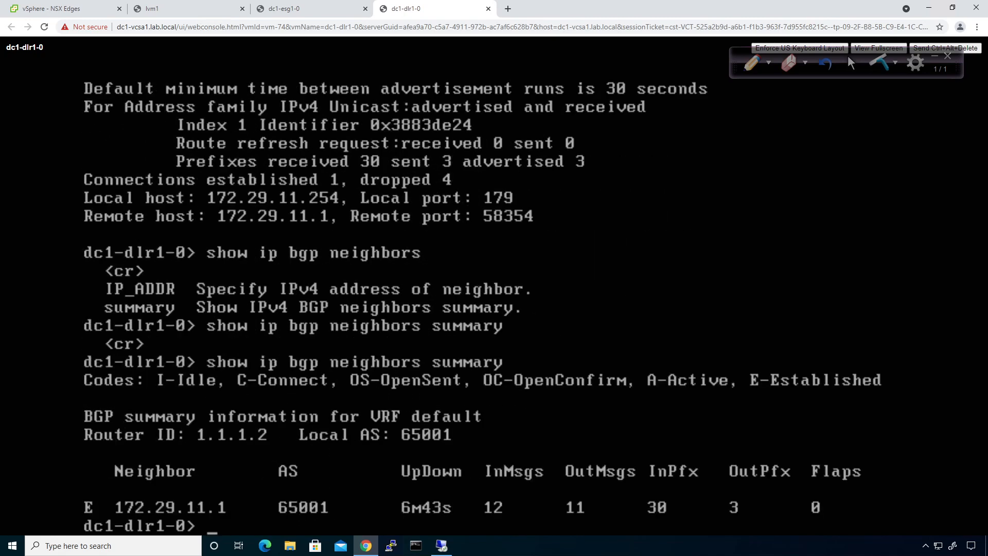
List the command options available for neighbor 172.29.11.1
key(Up)
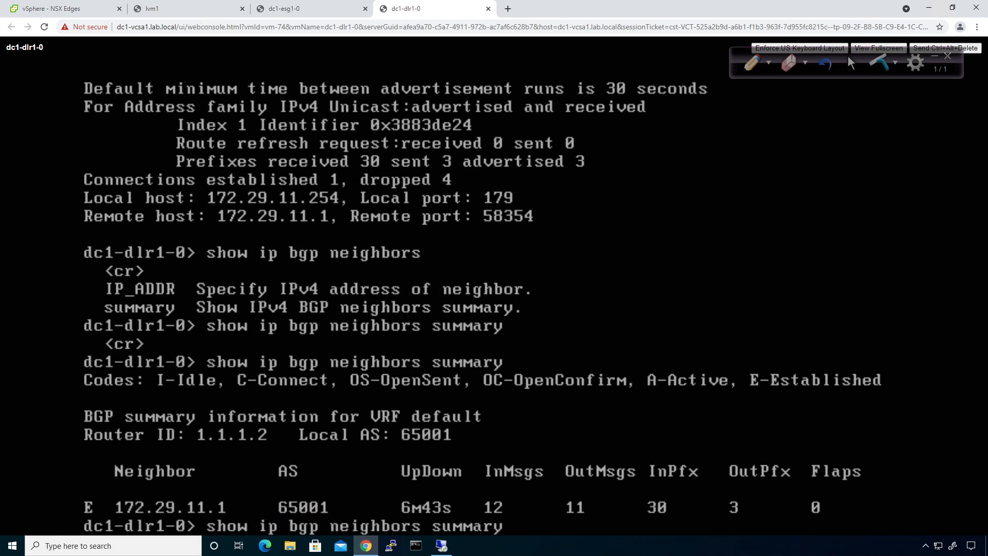
key(question)
key(BackSpace)
key(BackSpace)
key(BackSpace)
key(BackSpace)
key(BackSpace)
key(BackSpace)
key(BackSpace)
key(BackSpace)
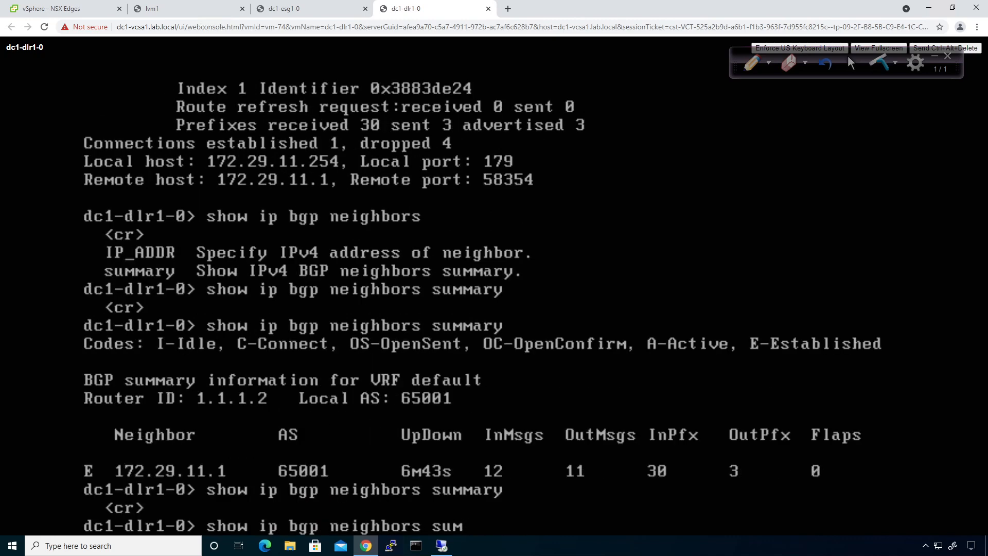
key(question)
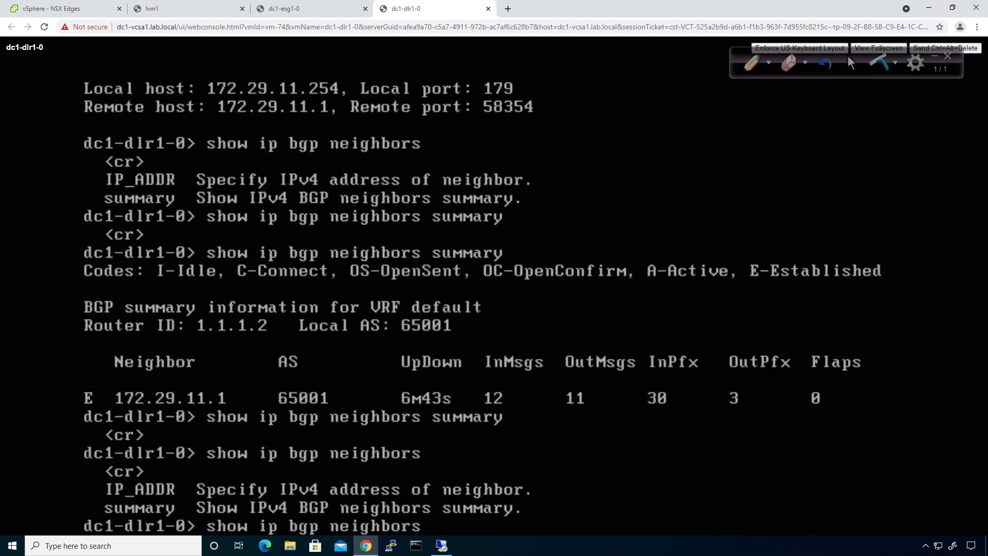
text(172.29.11.1)
key(question)
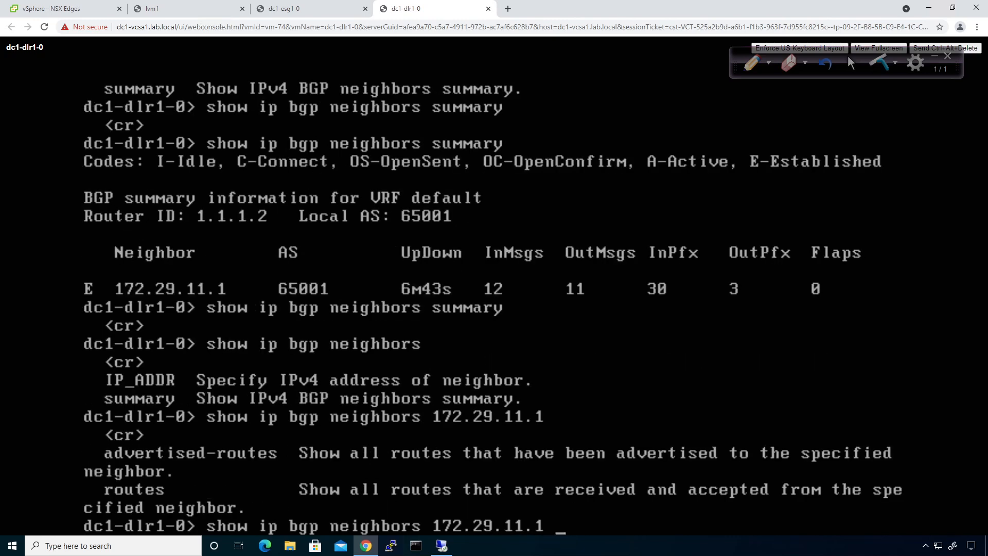
List routes received from neighbor 172.29.11.1, including 0.0.0.0/0
text(routes)
key(Return)
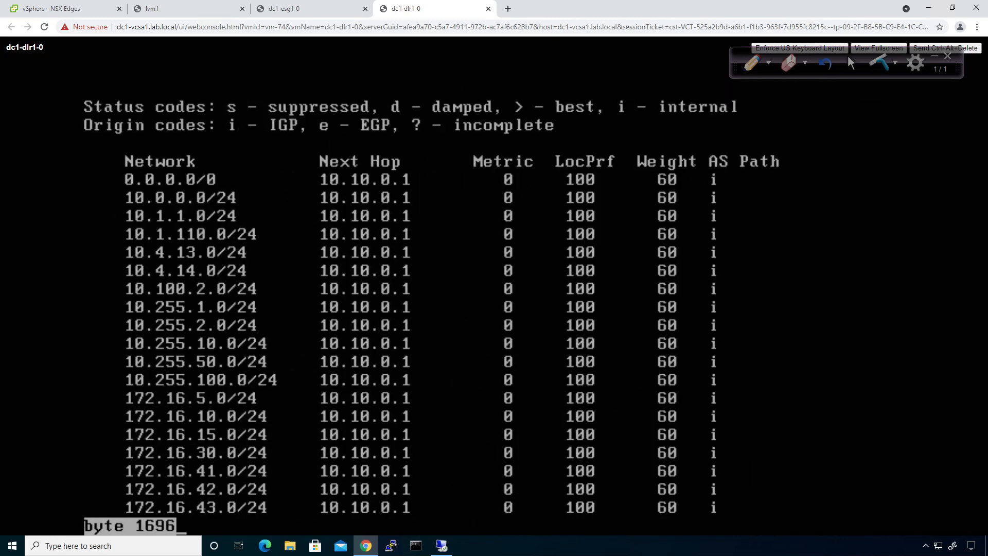
key(space)
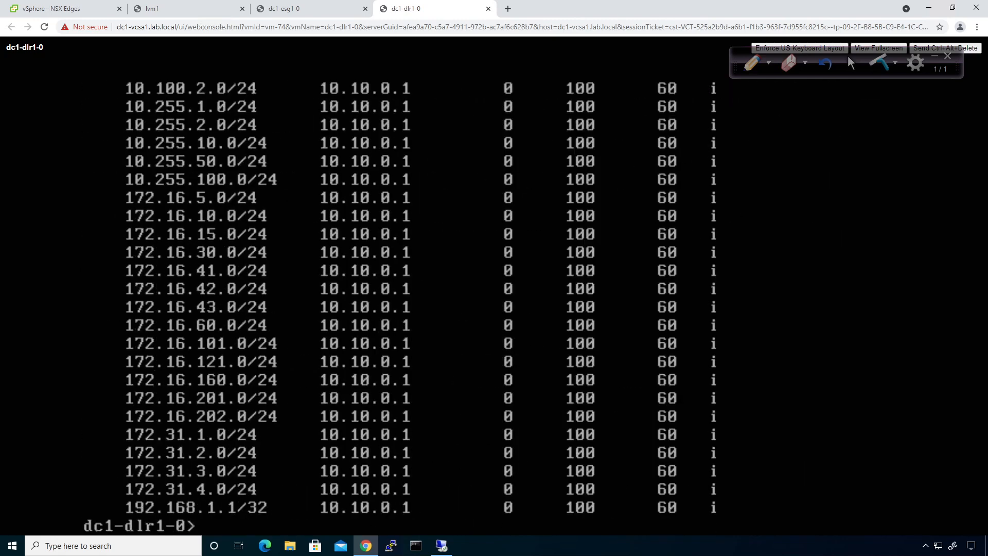
Show routes advertised to 172.29.11.1 (172.29.1.0/24, 172.29.2.0/24, 172.29.11.0/24) and list available commands
key(Up)
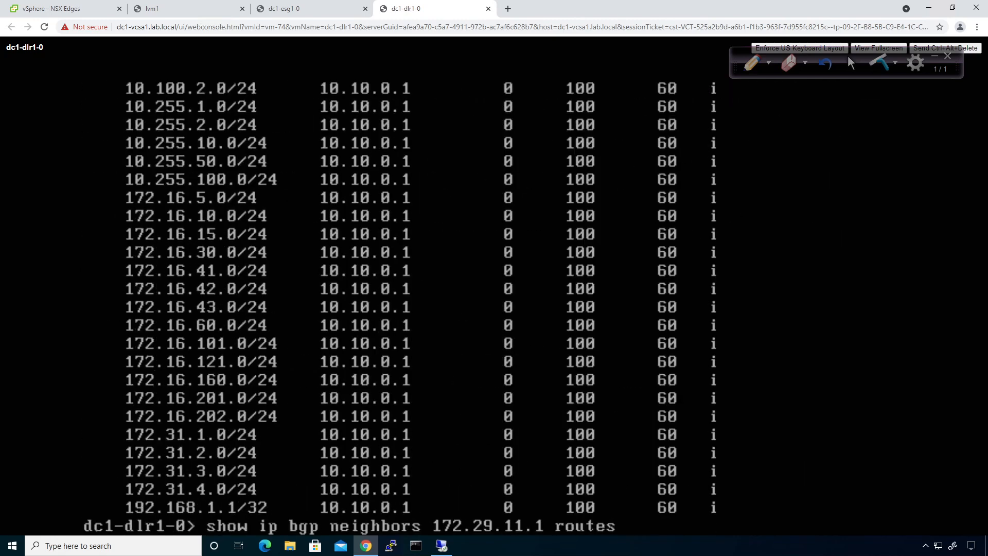
key(BackSpace)
key(BackSpace)
key(BackSpace)
key(BackSpace)
key(BackSpace)
key(BackSpace)
key(BackSpace)
text(adcv)
text(er)
key(BackSpace)
key(BackSpace)
key(BackSpace)
key(BackSpace)
text(ver)
key(Tab)
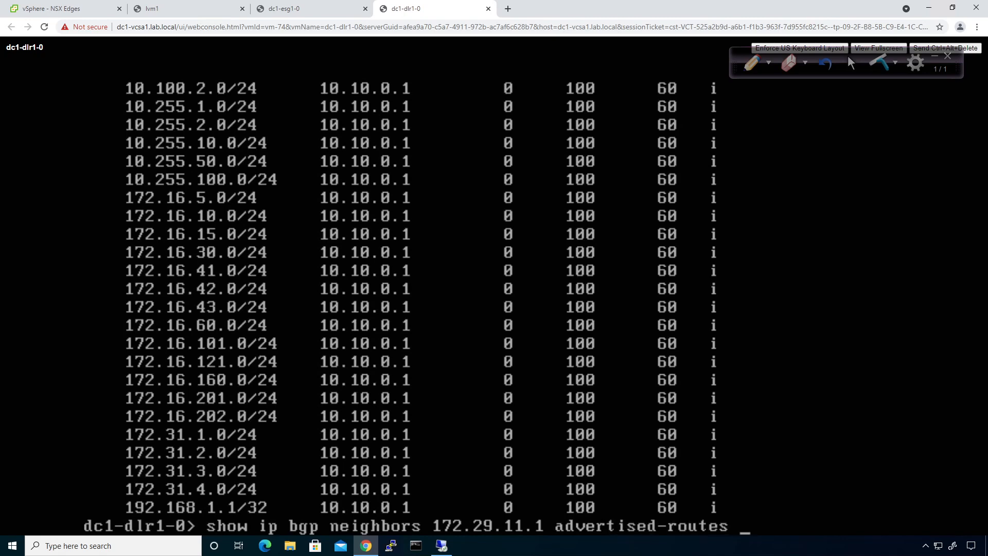
key(Return)
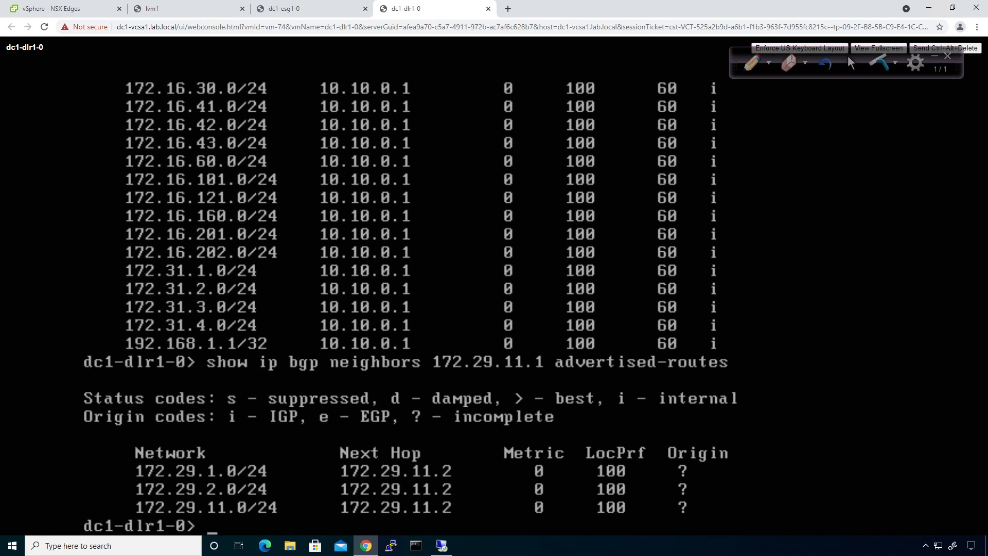
key(question)
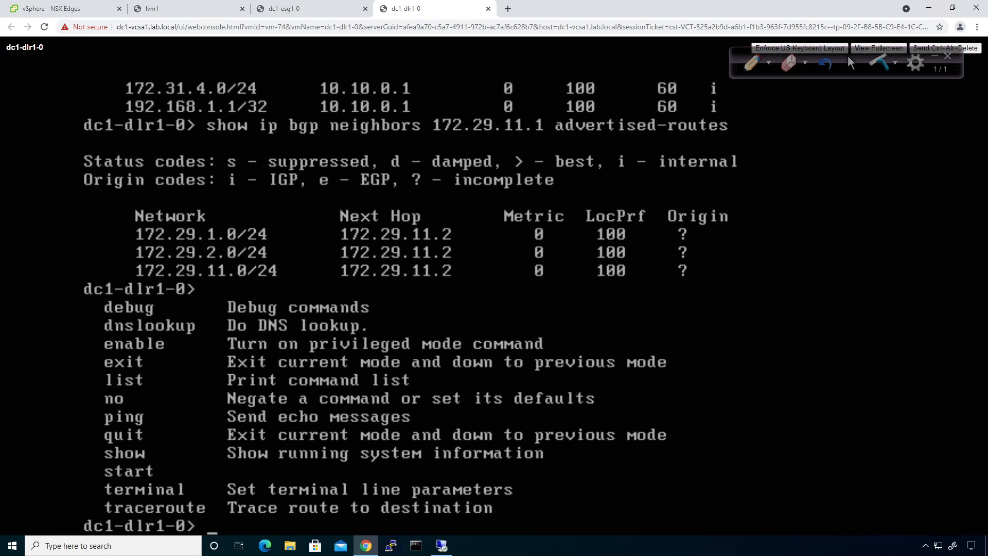
Enter privileged mode on the DLR with 'enable' and list its commands
text(enable)
key(Return)
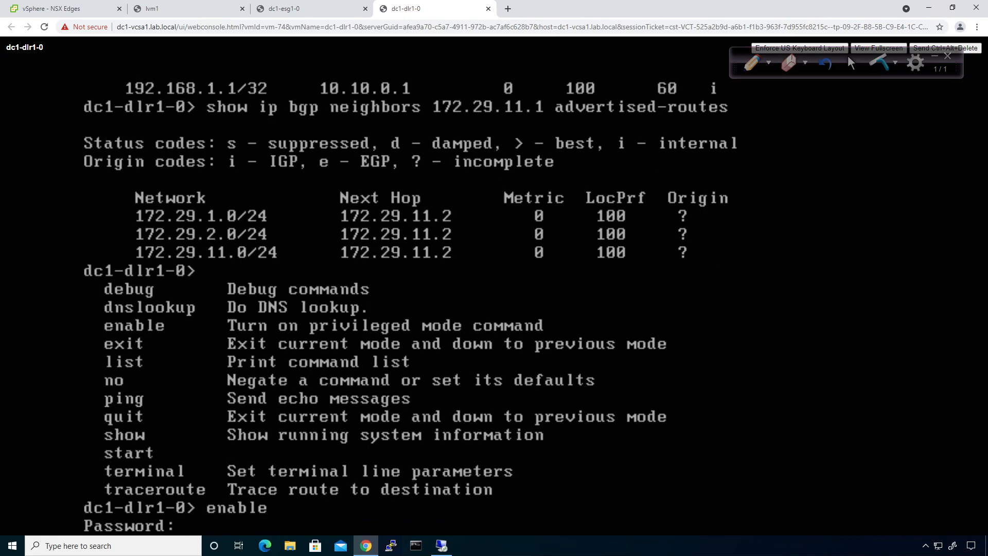
key(Return)
key(question)
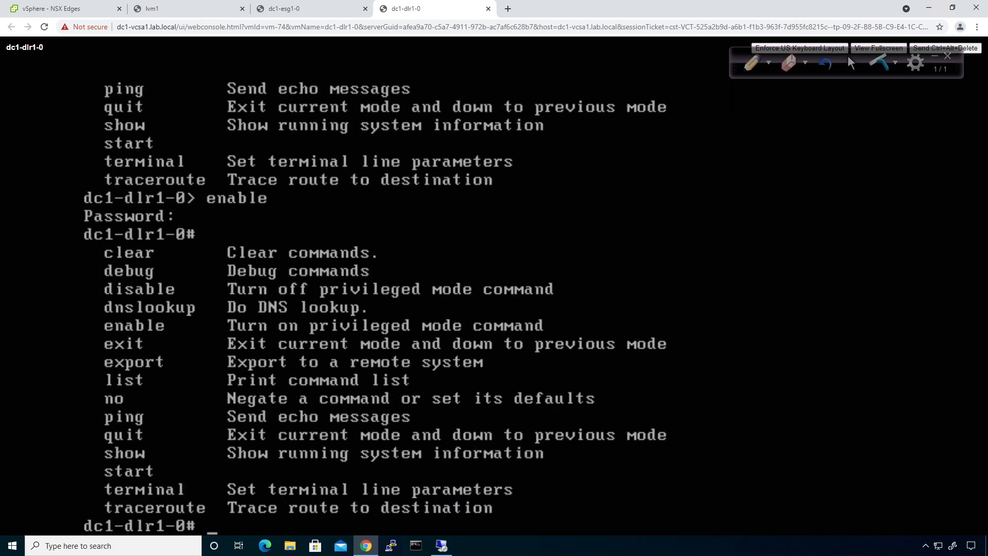
Reset the DLR's BGP neighbor sessions with 'clear ip bgp neighbor'
text(clear)
key(question)
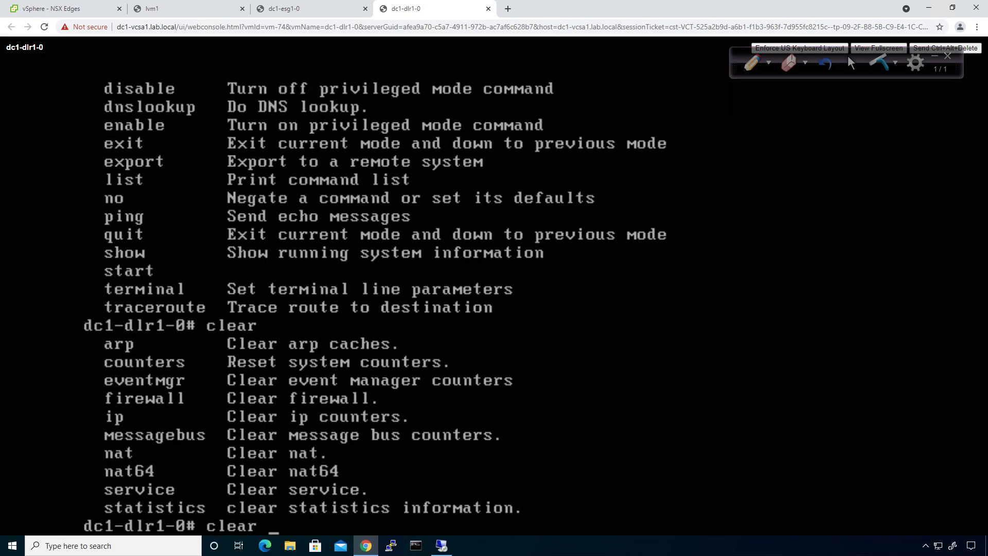
text(ip)
key(question)
text(bgp)
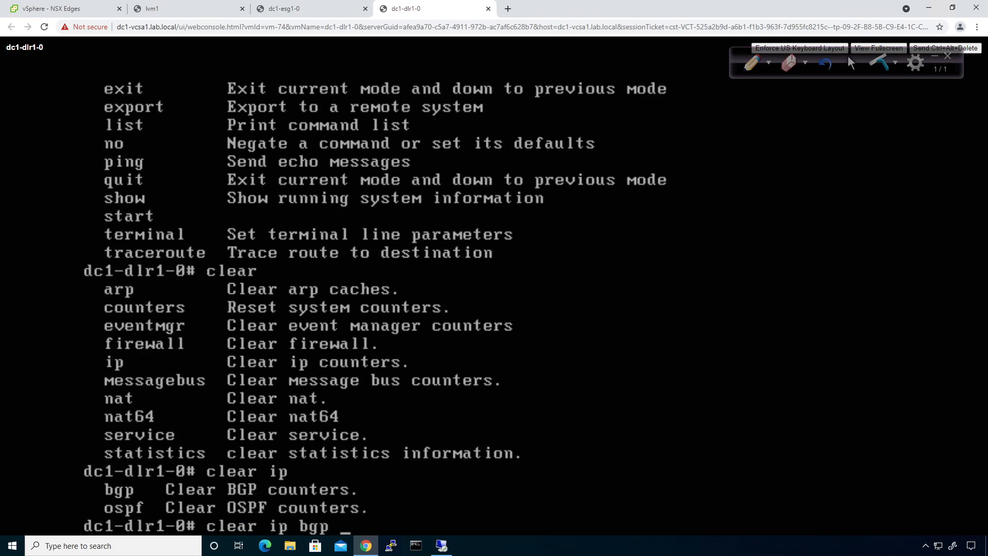
key(question)
text(neighbor)
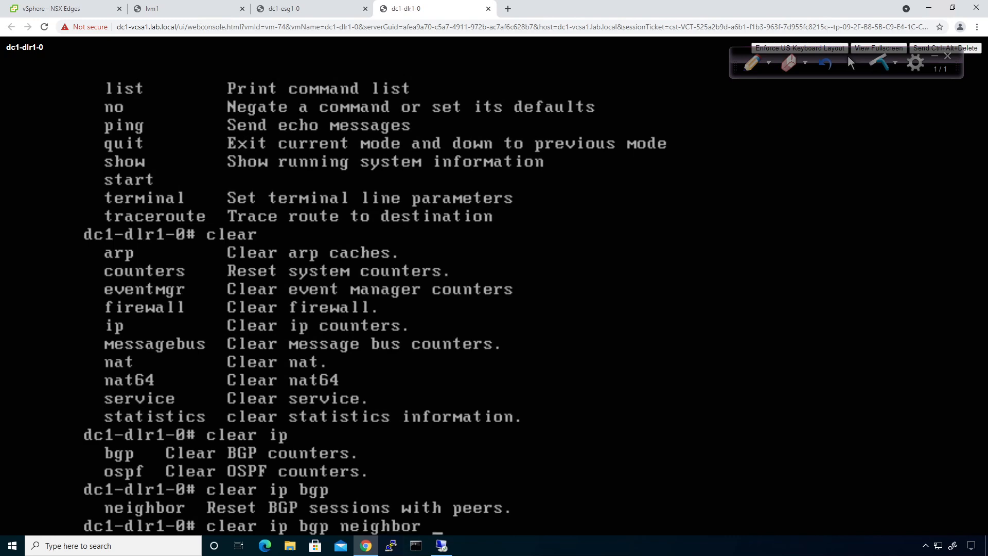
key(question)
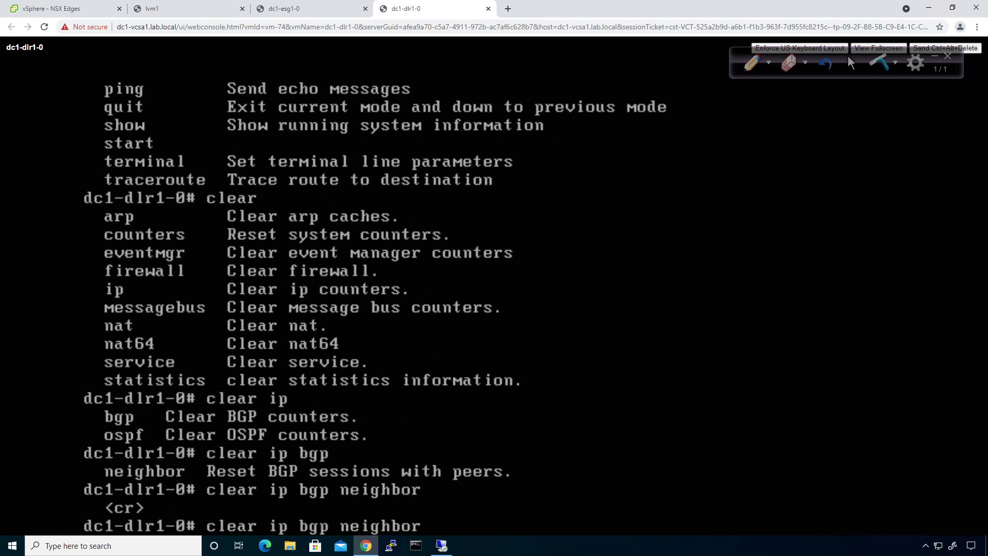
key(Return)
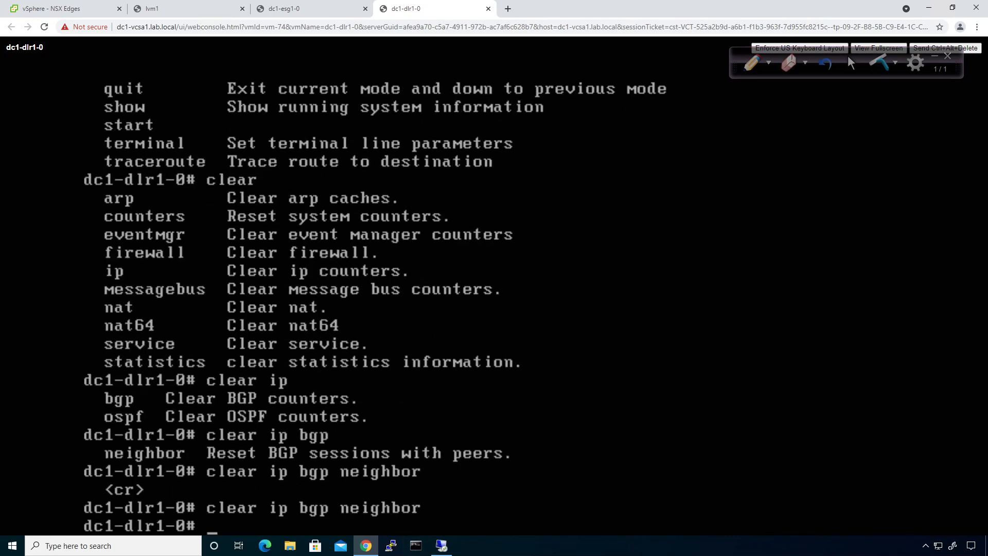
Review the DLR's BGP table, then its route table showing only 4 connected routes
text(show)
key(question)
text(ip bgp)
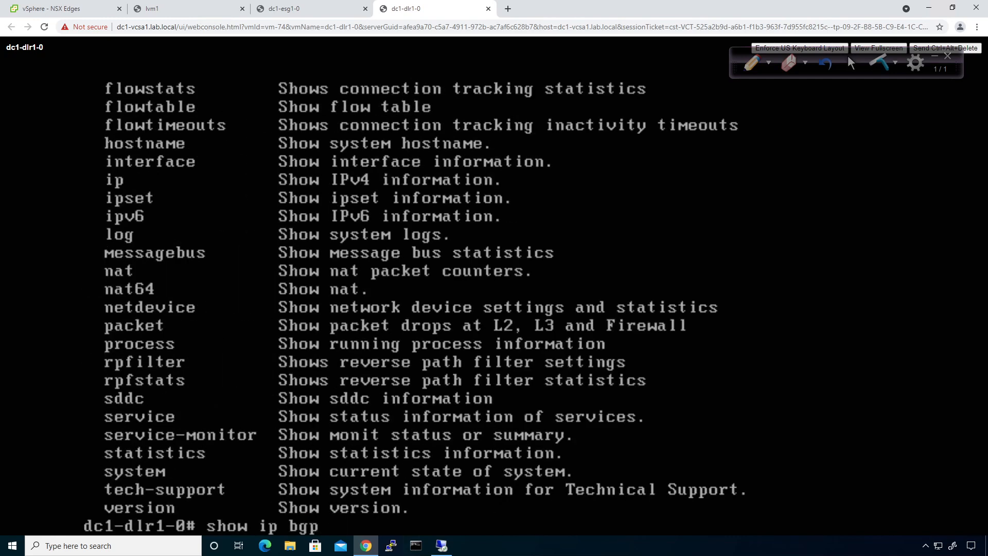
key(Return)
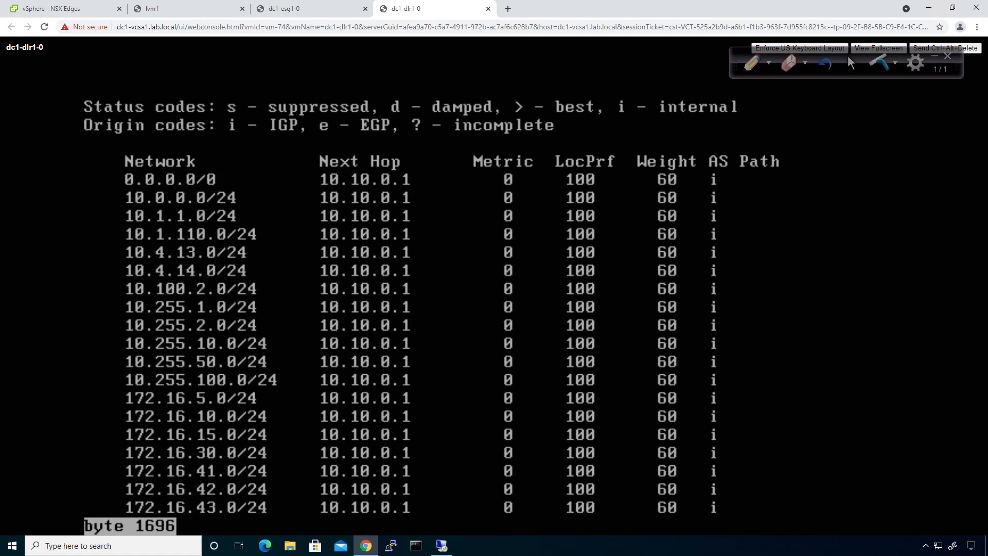
key(space)
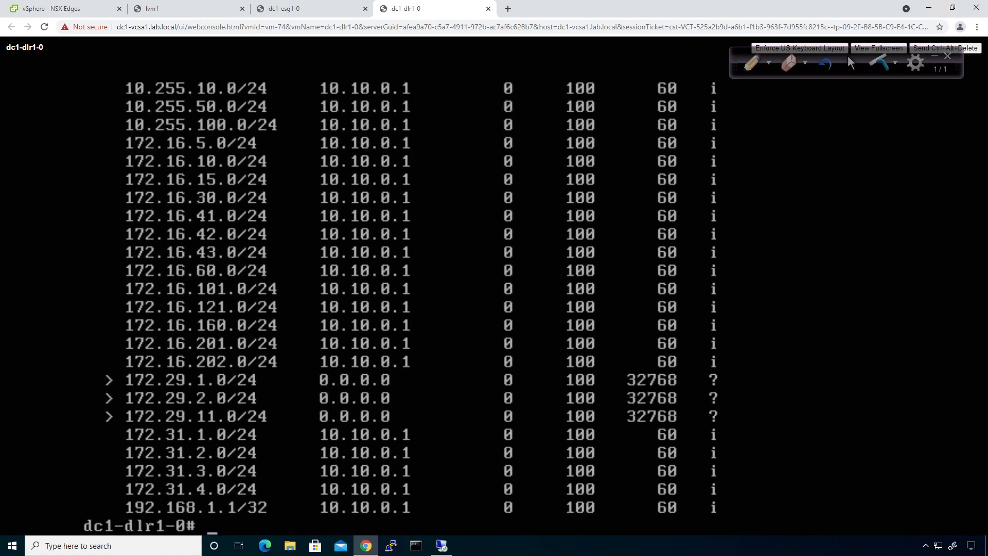
key(Up)
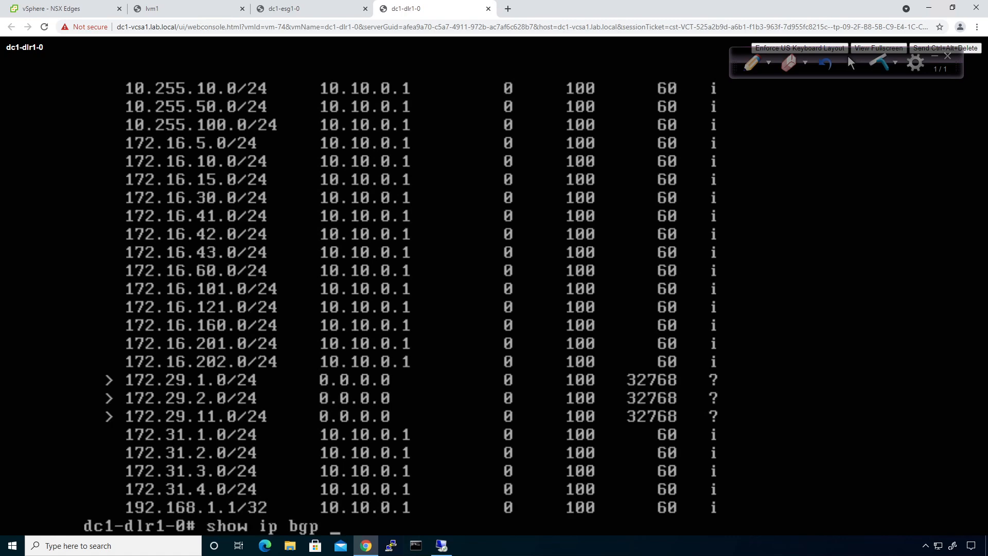
key(BackSpace)
key(BackSpace)
key(BackSpace)
key(BackSpace)
text(route)
key(Return)
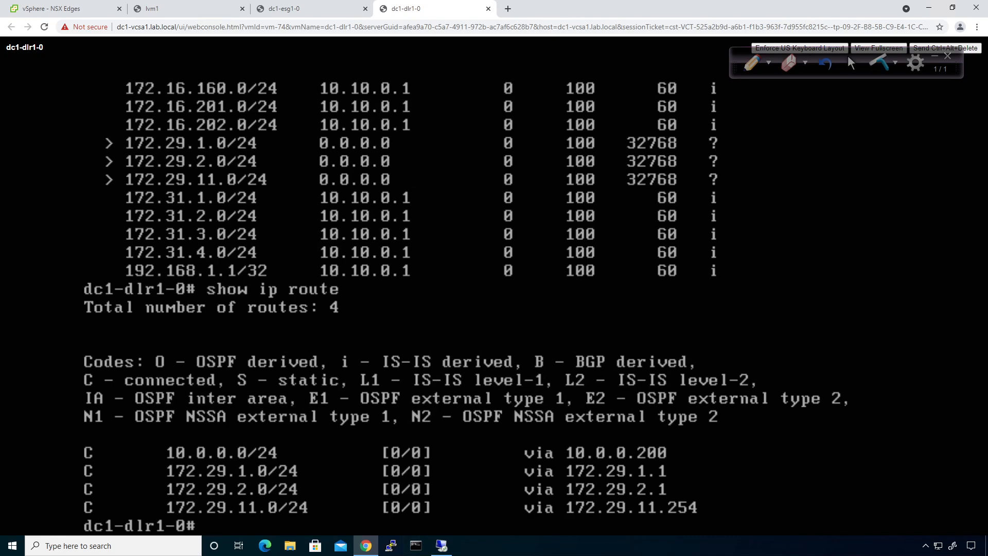
Turn on BGP debug output with 'debug ip bgp' and reset the BGP neighbor sessions
key(question)
text(debug)
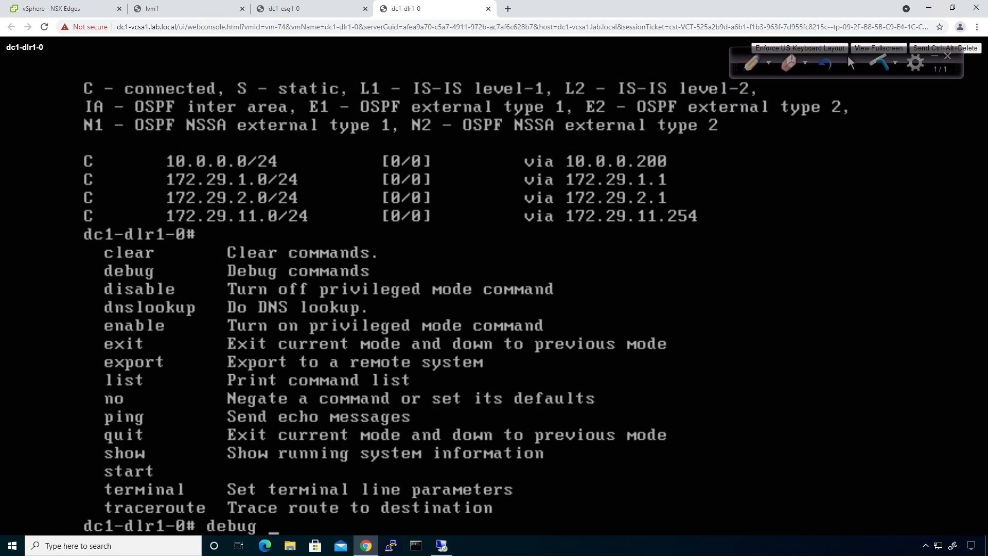
key(question)
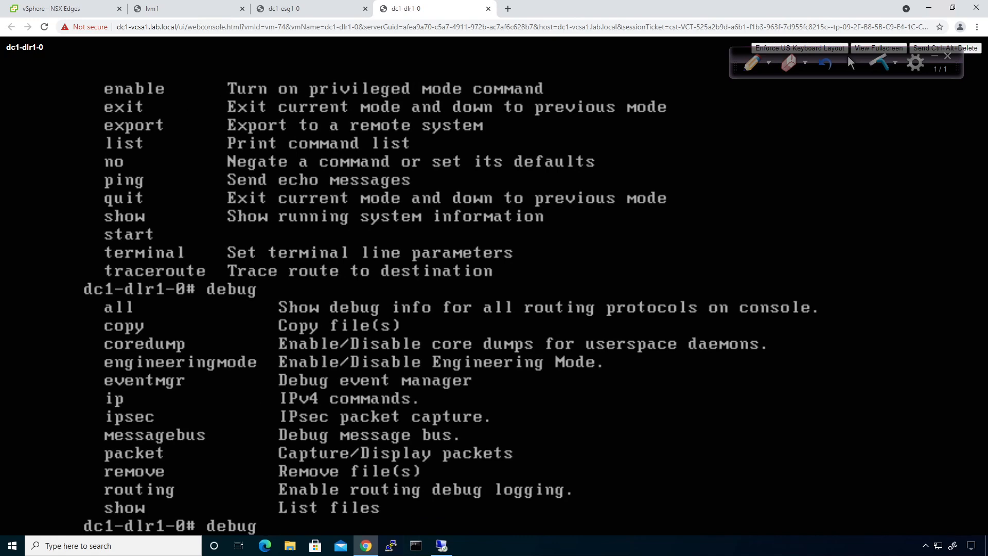
text(ip)
key(question)
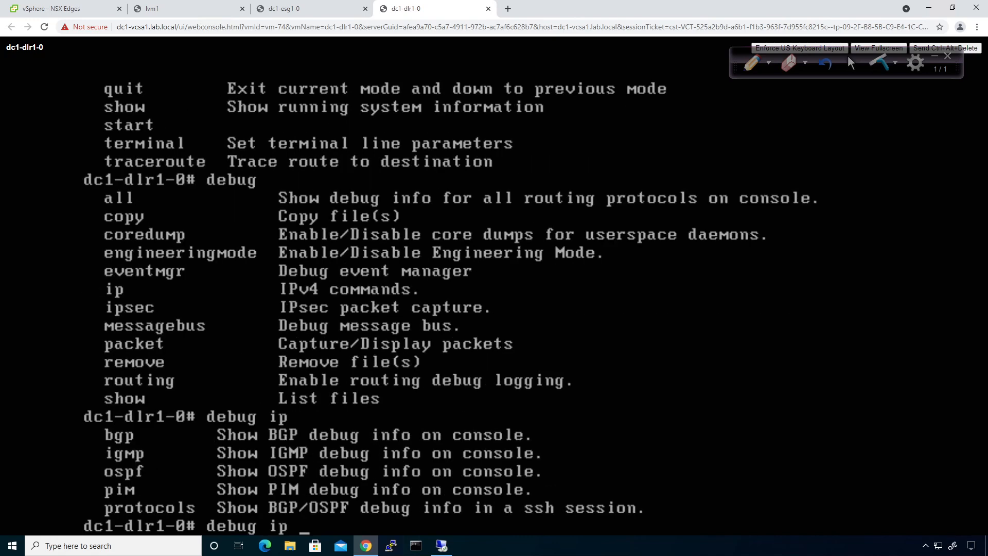
text(bgp)
key(question)
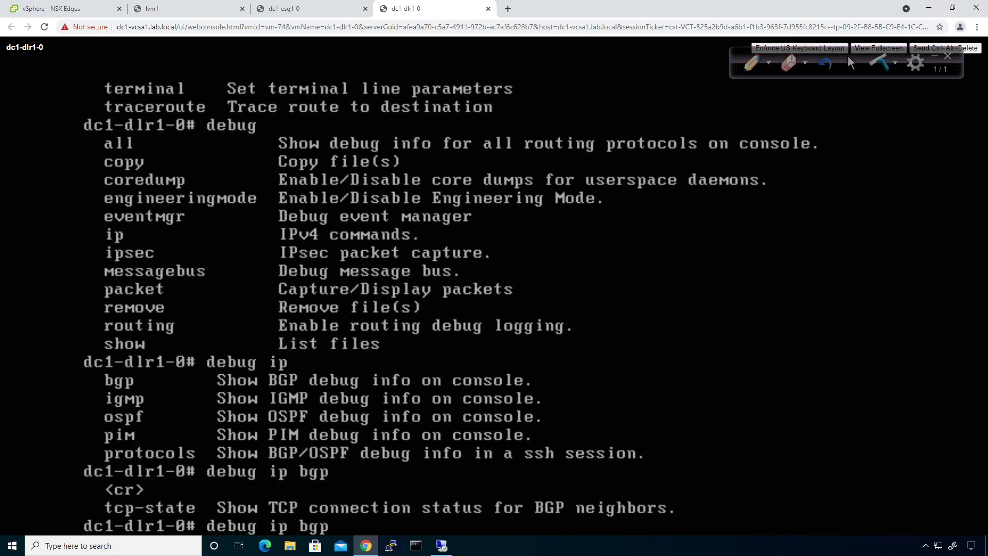
key(Return)
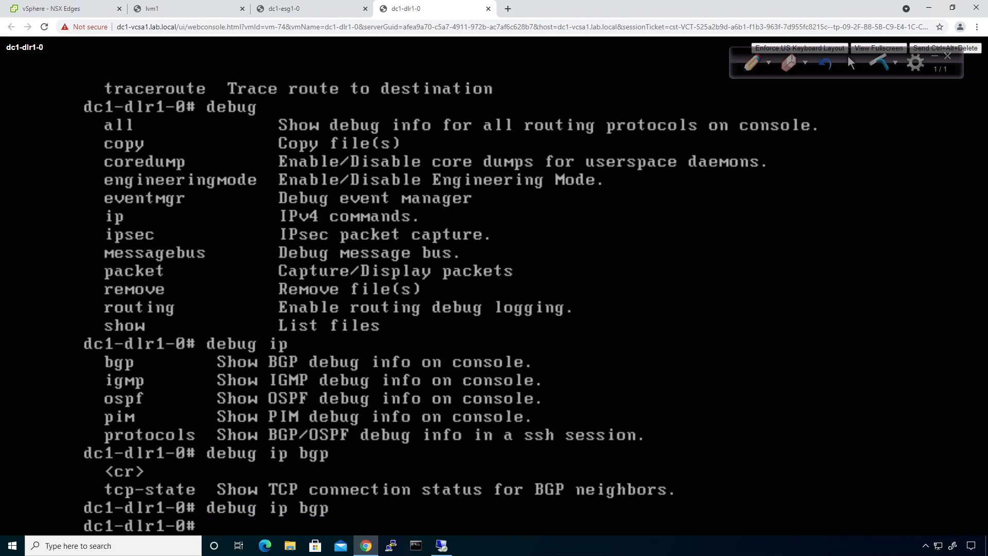
key(Up)
key(Up)
key(Up)
key(Up)
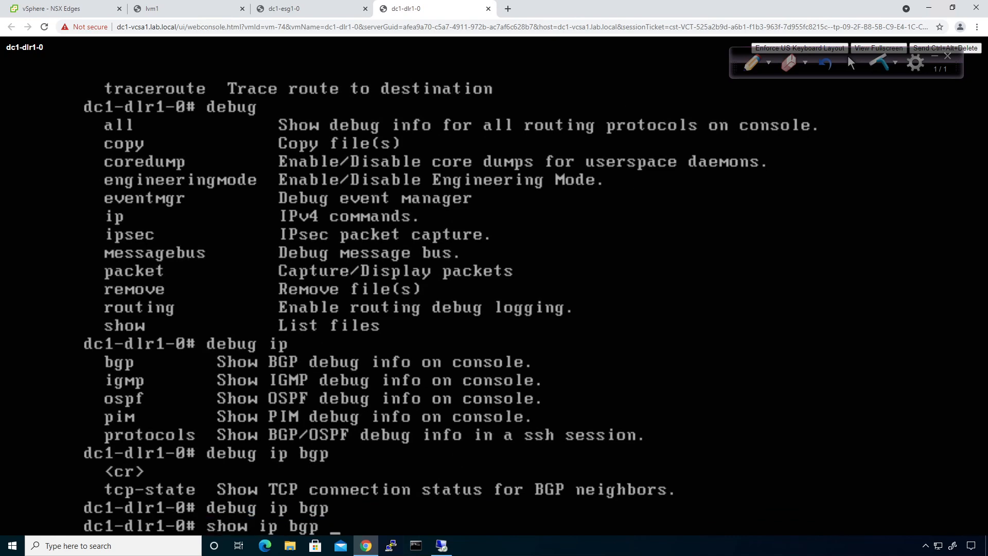
key(Return)
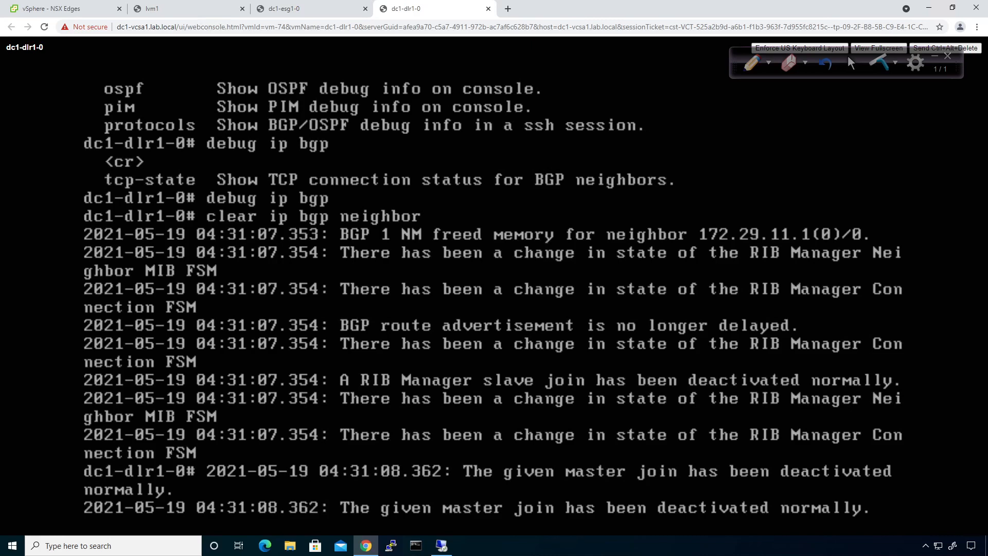
key(Return)
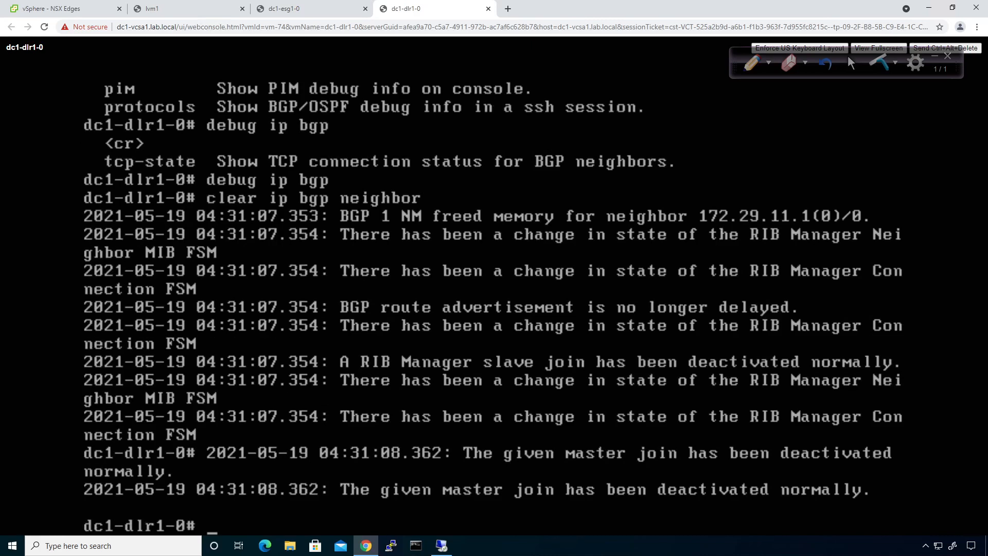
Show routes advertised to and received from neighbor 172.29.11.1
key(Up)
key(Up)
key(Up)
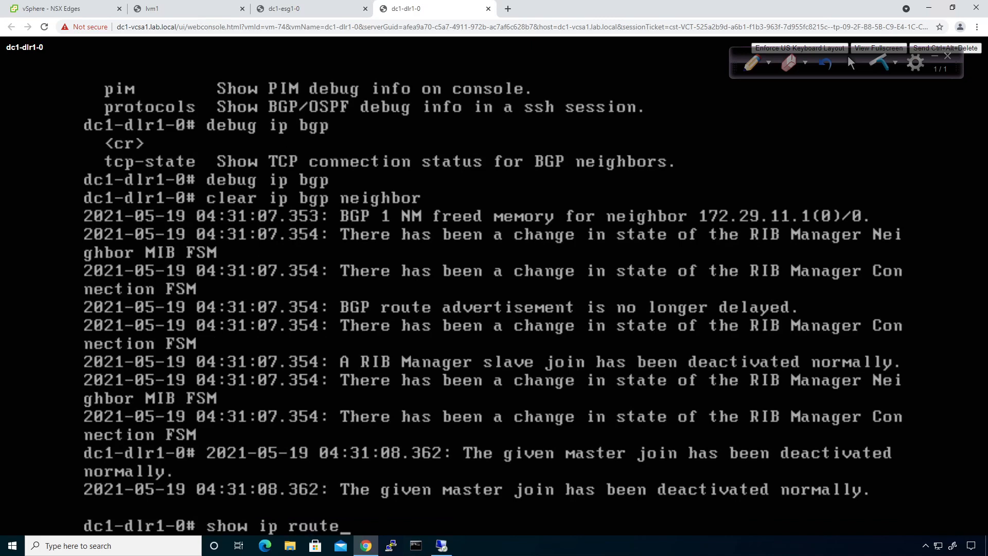
key(Up)
key(Up)
key(Up)
key(Up)
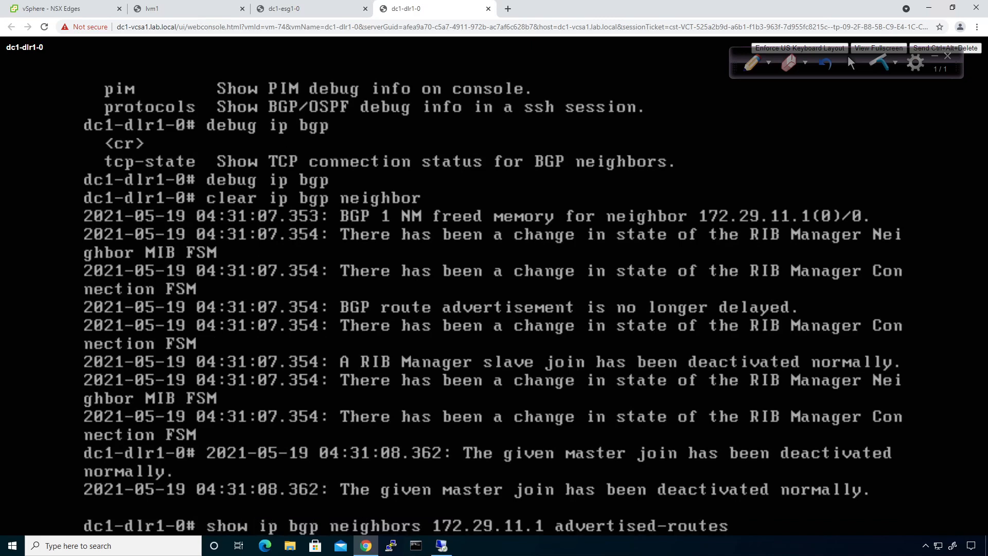
key(Return)
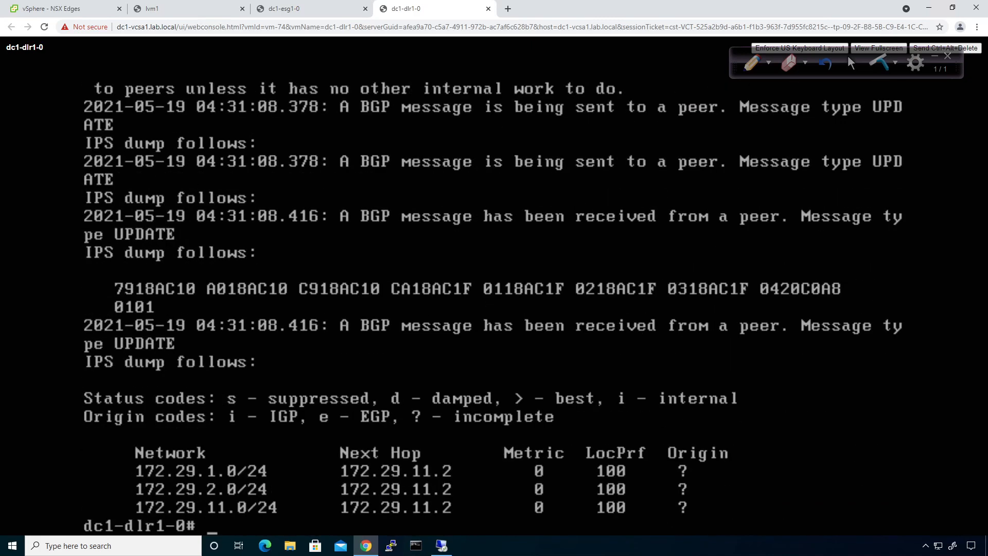
key(Up)
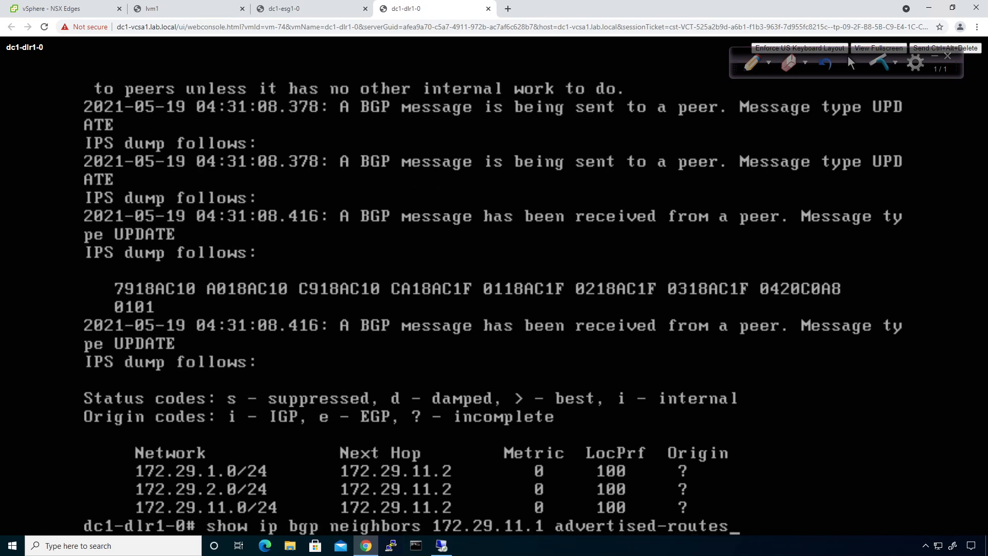
key(BackSpace)
key(BackSpace)
key(BackSpace)
key(BackSpace)
key(BackSpace)
key(BackSpace)
key(BackSpace)
key(BackSpace)
key(BackSpace)
key(BackSpace)
key(BackSpace)
key(BackSpace)
key(BackSpace)
key(BackSpace)
key(BackSpace)
key(BackSpace)
key(BackSpace)
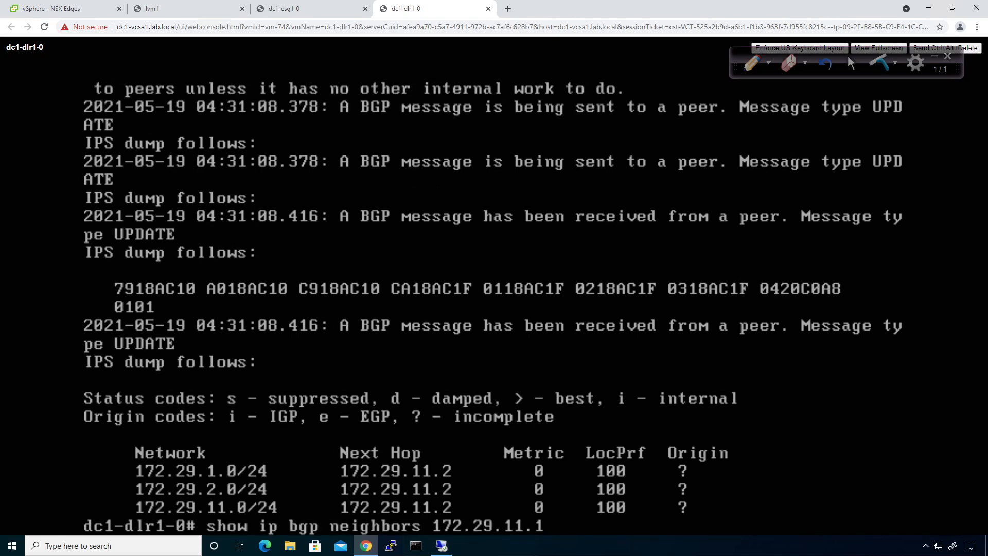
text(route)
key(Return)
key(space)
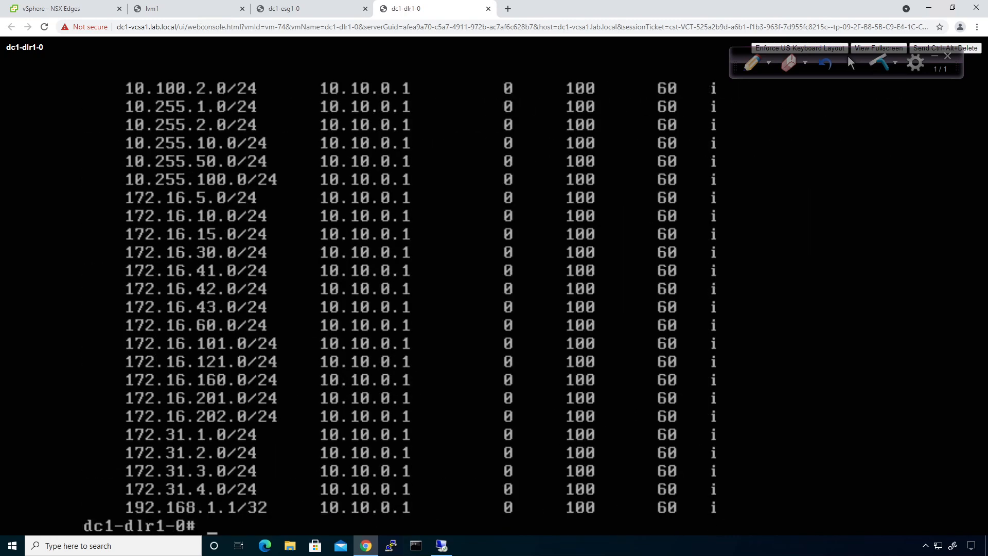
Enable routing debug logging on the DLR with 'debug routing'
key(Up)
key(BackSpace)
key(BackSpace)
key(BackSpace)
key(BackSpace)
key(BackSpace)
key(BackSpace)
key(BackSpace)
key(BackSpace)
key(BackSpace)
key(BackSpace)
key(BackSpace)
key(BackSpace)
key(BackSpace)
key(BackSpace)
key(BackSpace)
key(BackSpace)
key(BackSpace)
key(BackSpace)
key(BackSpace)
key(BackSpace)
key(BackSpace)
key(BackSpace)
key(BackSpace)
key(BackSpace)
key(BackSpace)
key(BackSpace)
key(BackSpace)
key(BackSpace)
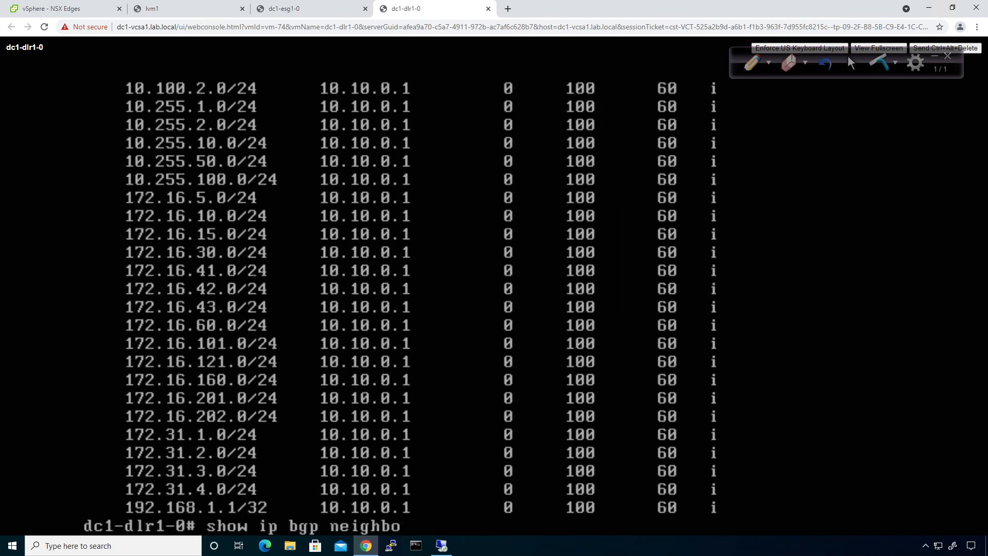
text(debug)
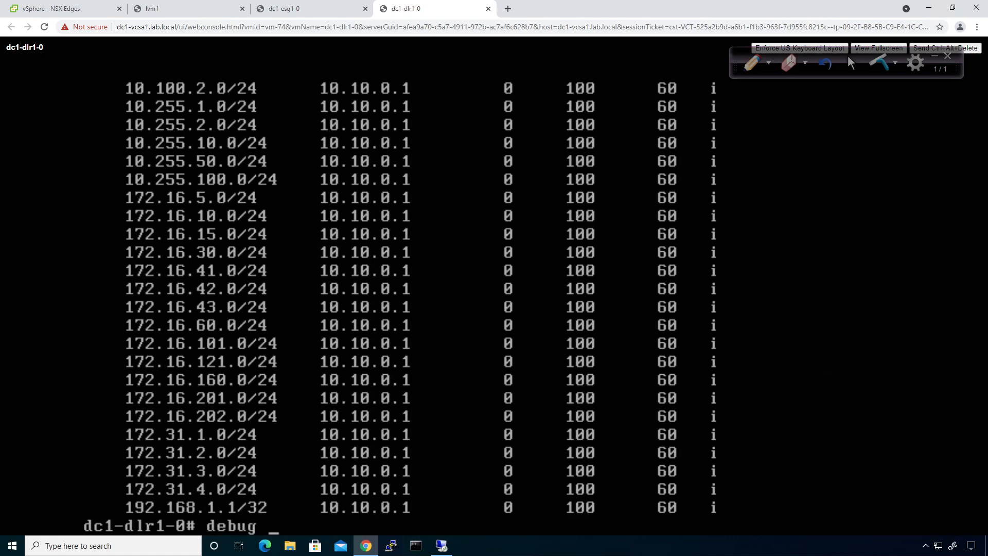
key(question)
text(ip)
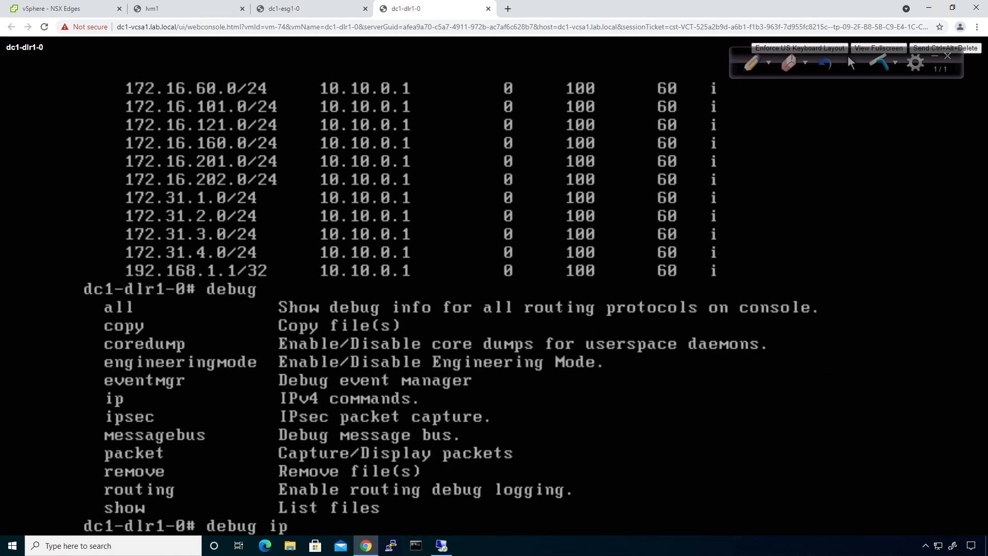
key(question)
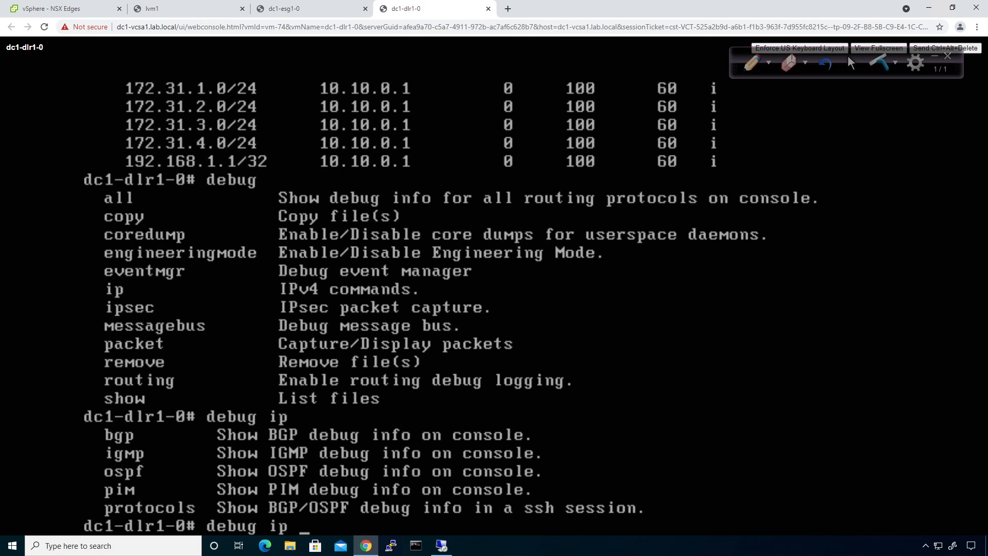
key(BackSpace)
key(BackSpace)
key(BackSpace)
key(BackSpace)
key(question)
text(rou)
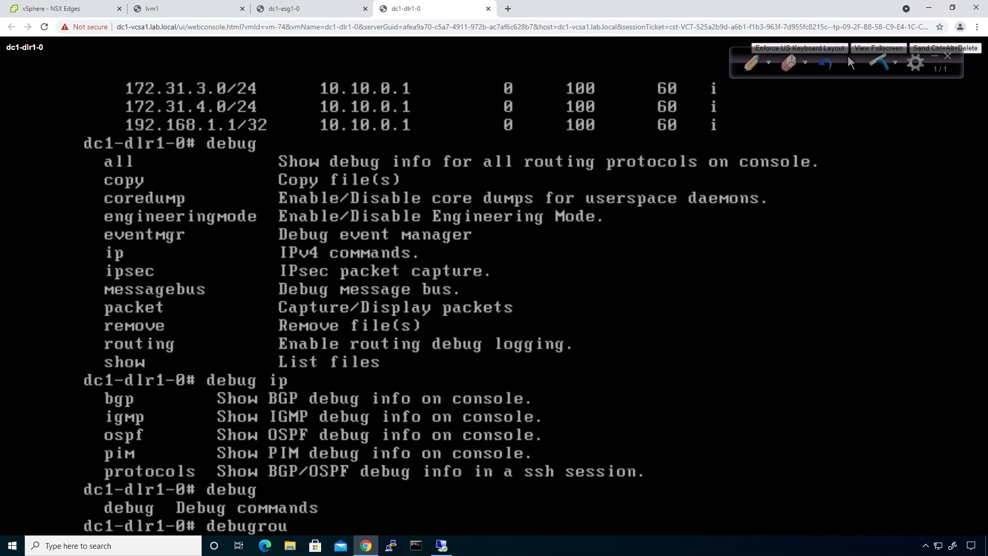
key(BackSpace)
key(question)
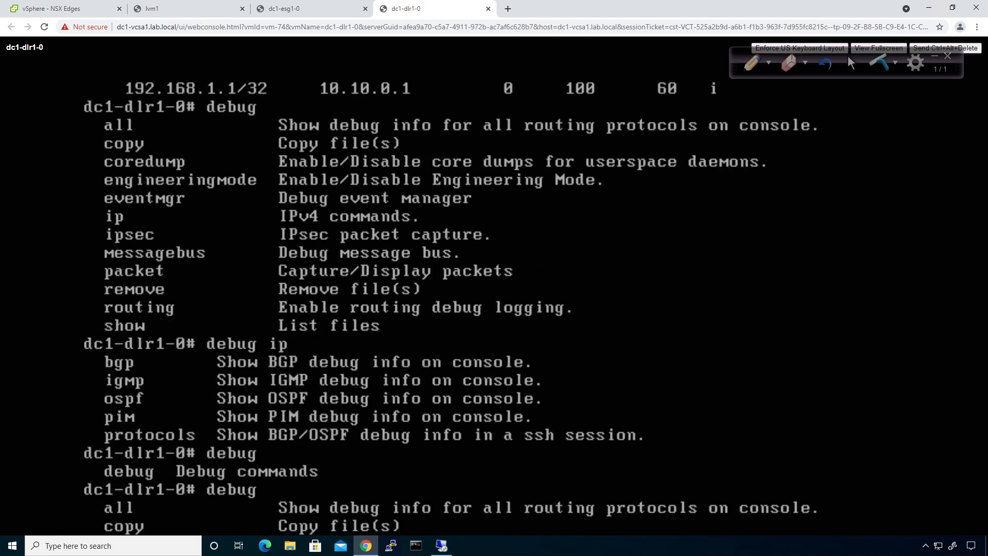
text(routing)
key(question)
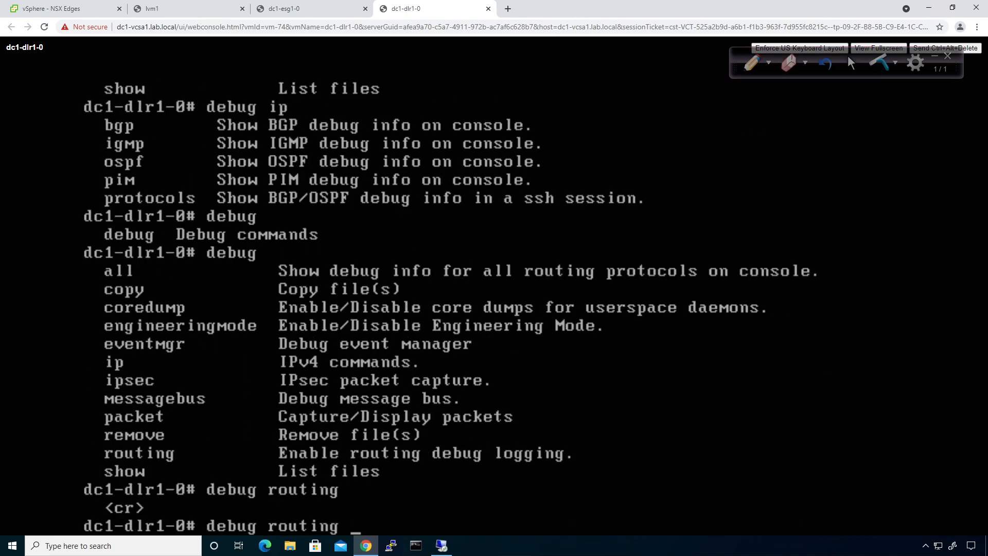
key(Return)
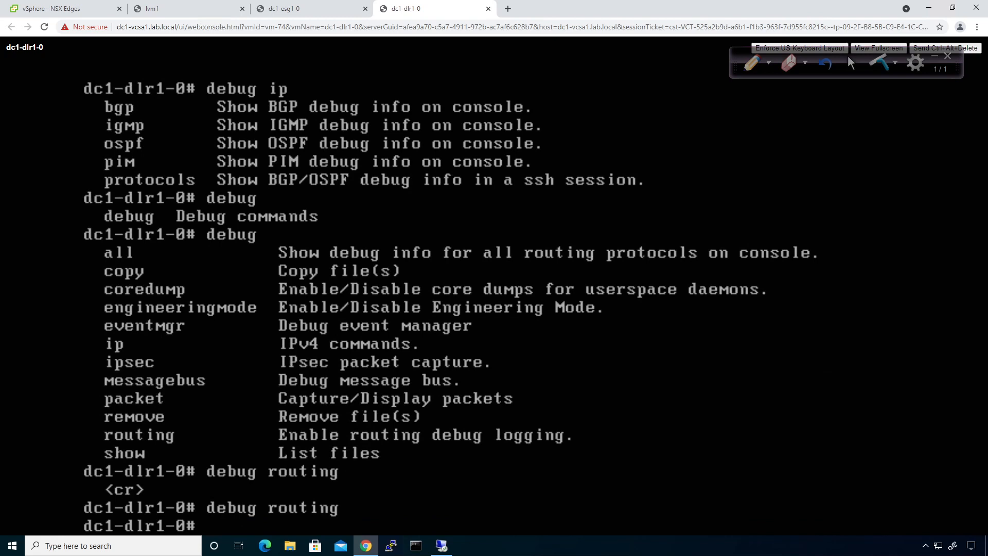
Reset the DLR's BGP neighbor sessions once more
key(Up)
key(Up)
key(Up)
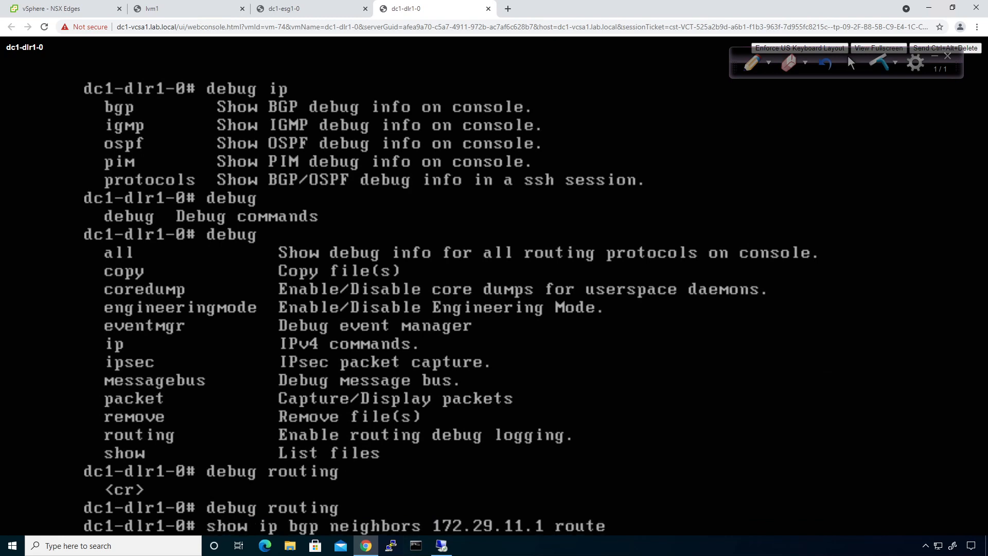
key(Return)
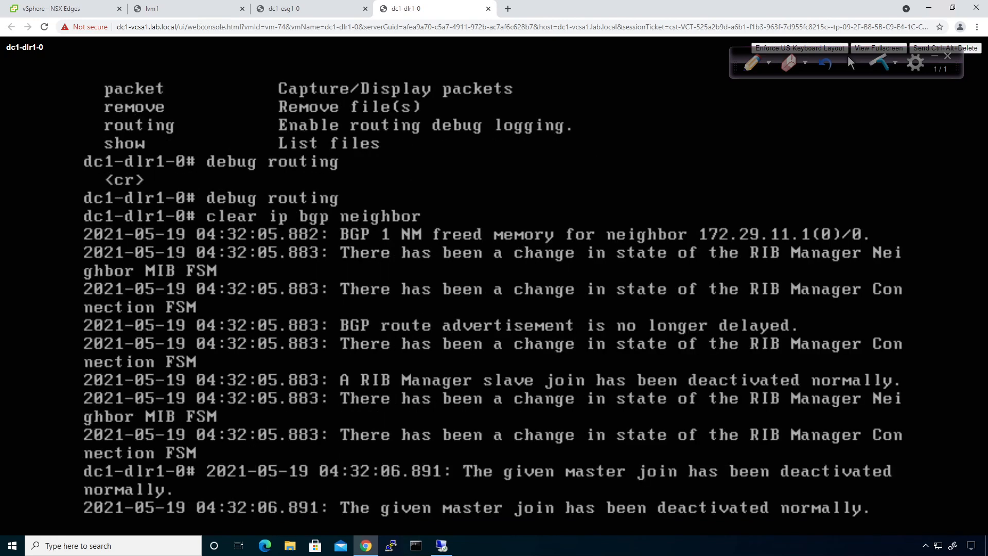
key(Return)
Display the DLR's full BGP table with 'show ip bgp', paging to the end
key(Up)
key(Up)
key(Up)
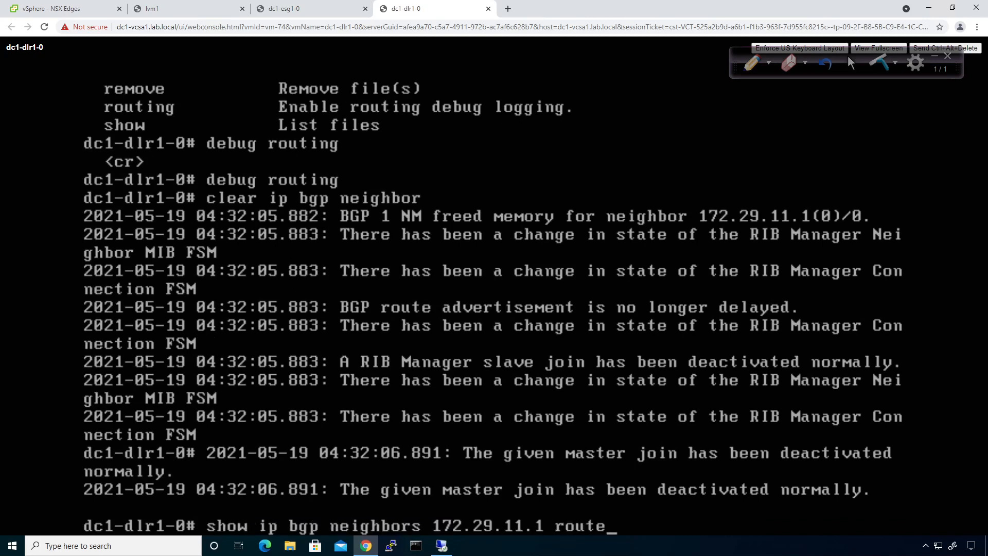
key(Up)
key(Down)
key(Down)
key(Down)
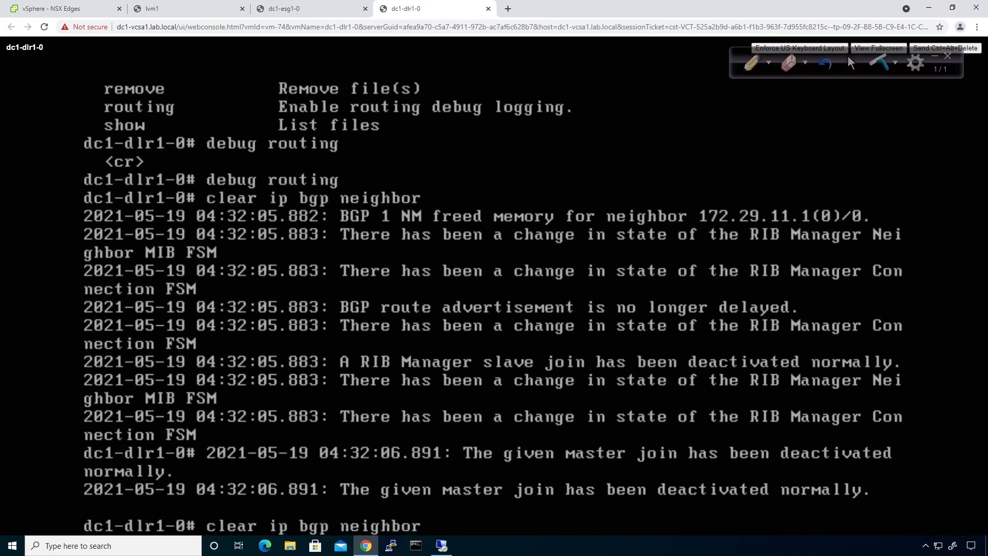
key(Up)
key(Up)
key(Up)
key(Up)
key(Up)
key(Up)
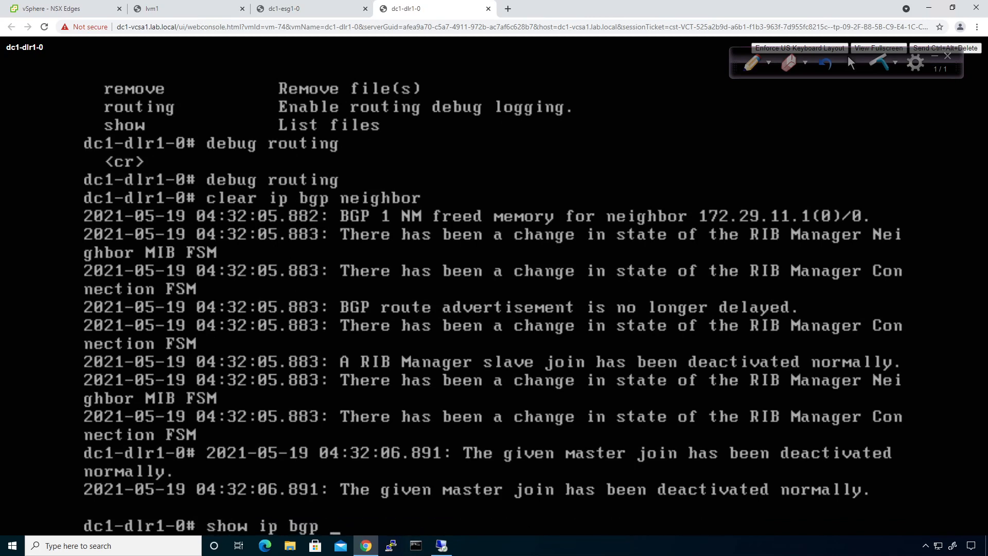
key(Return)
key(space)
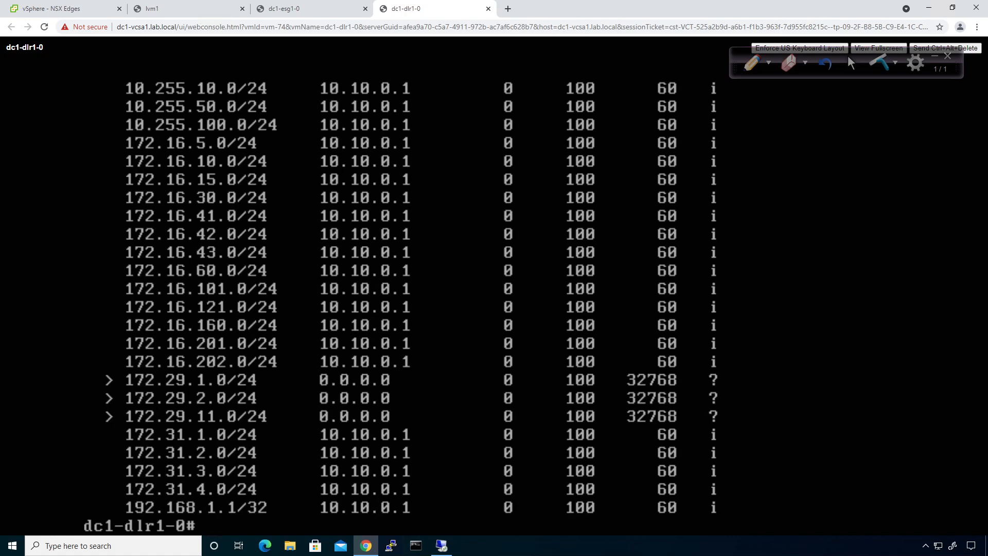
Navigate from the NSX Edges list to dc1-esg1's BGP routing settings
click(272, 13)
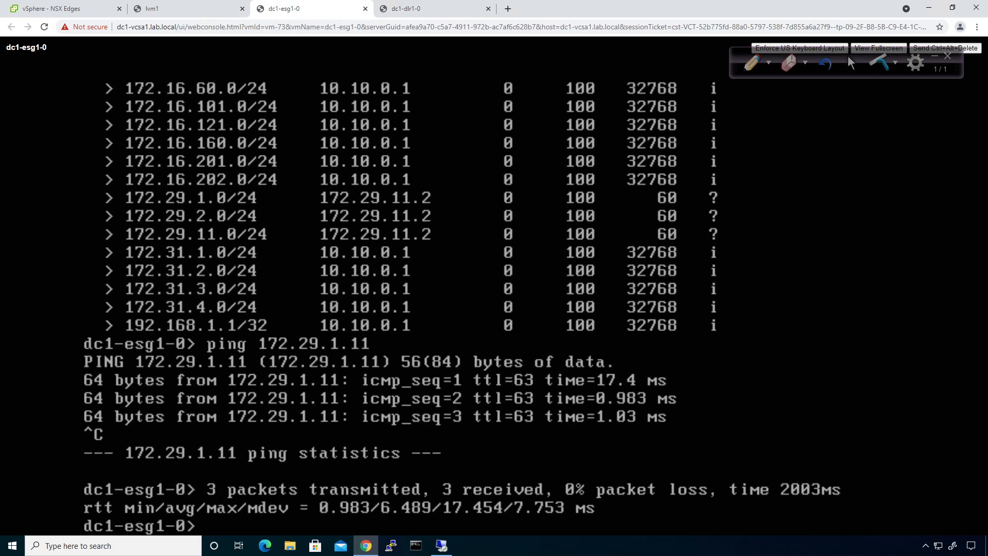
click(70, 12)
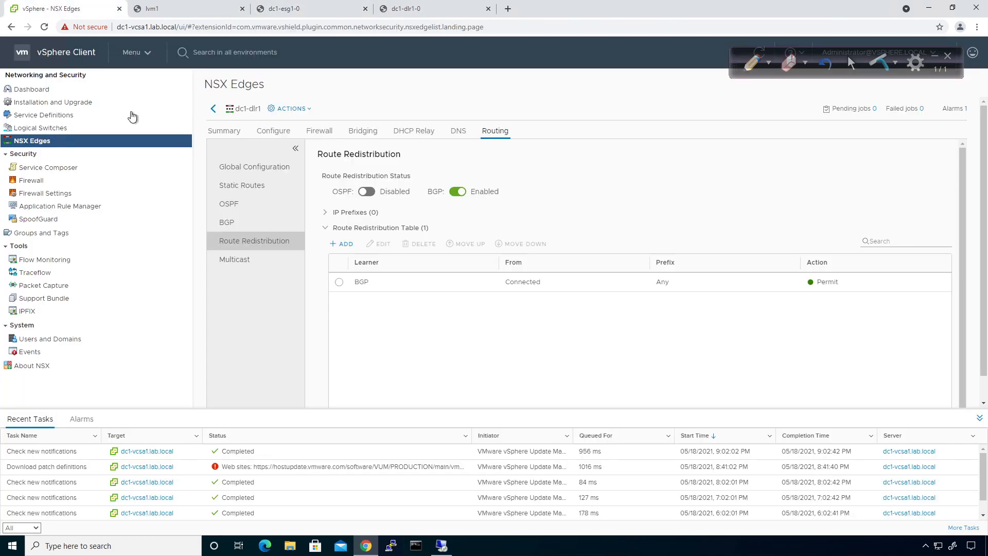
click(213, 109)
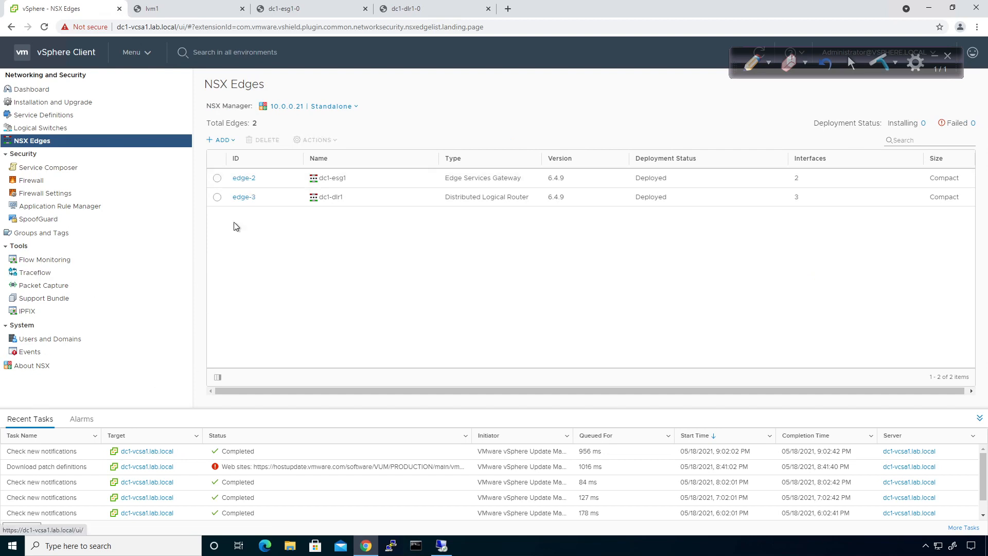
click(240, 178)
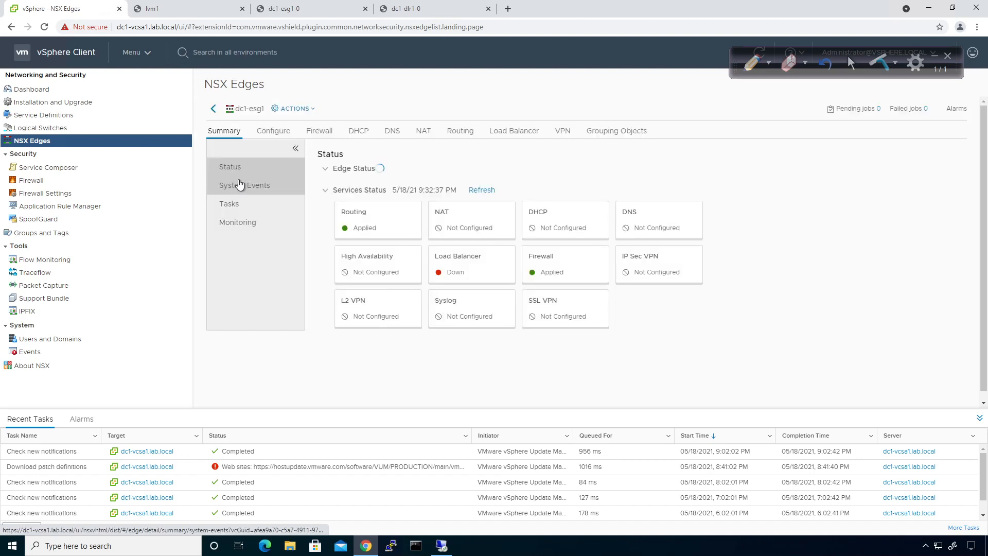
click(462, 133)
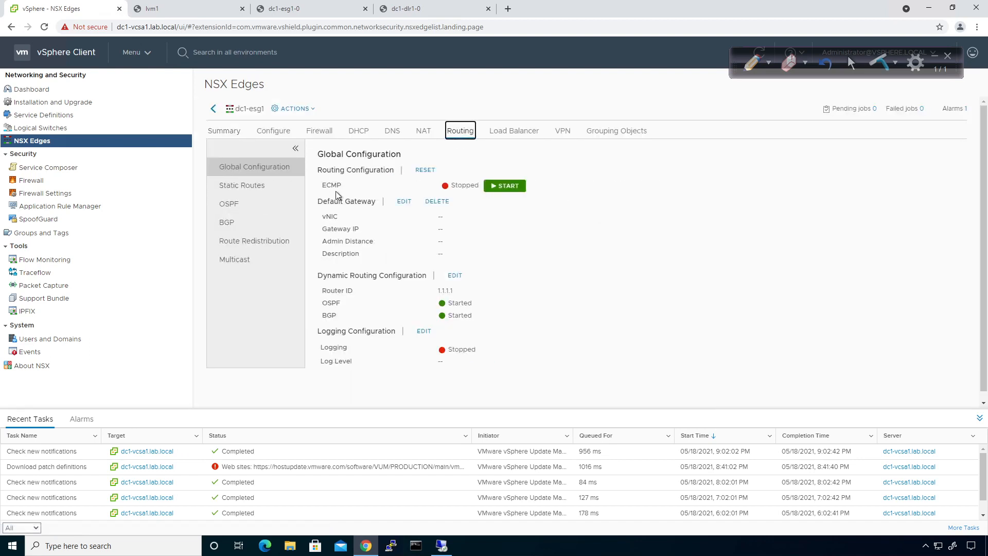
click(255, 222)
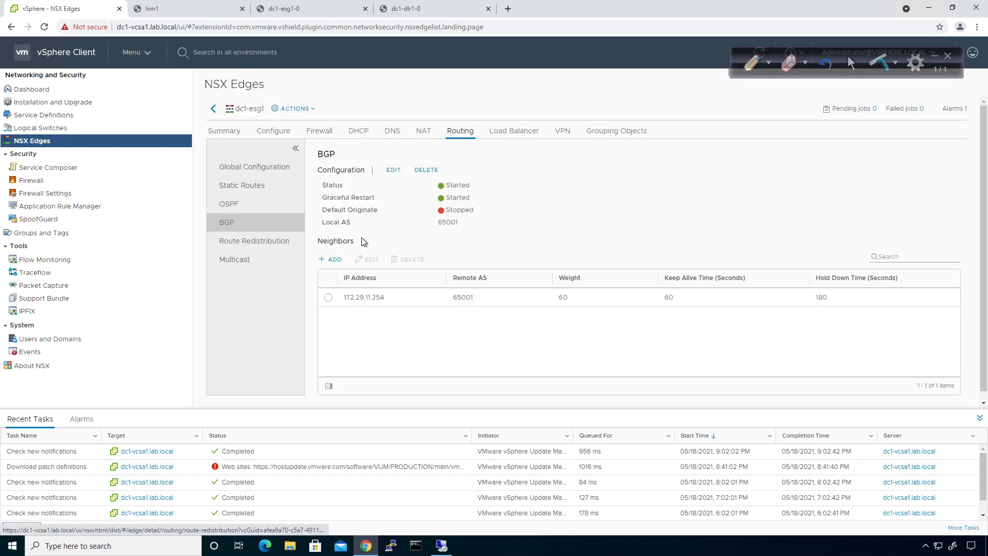
Enable Default Originate in dc1-esg1's BGP configuration, save it and publish
click(399, 172)
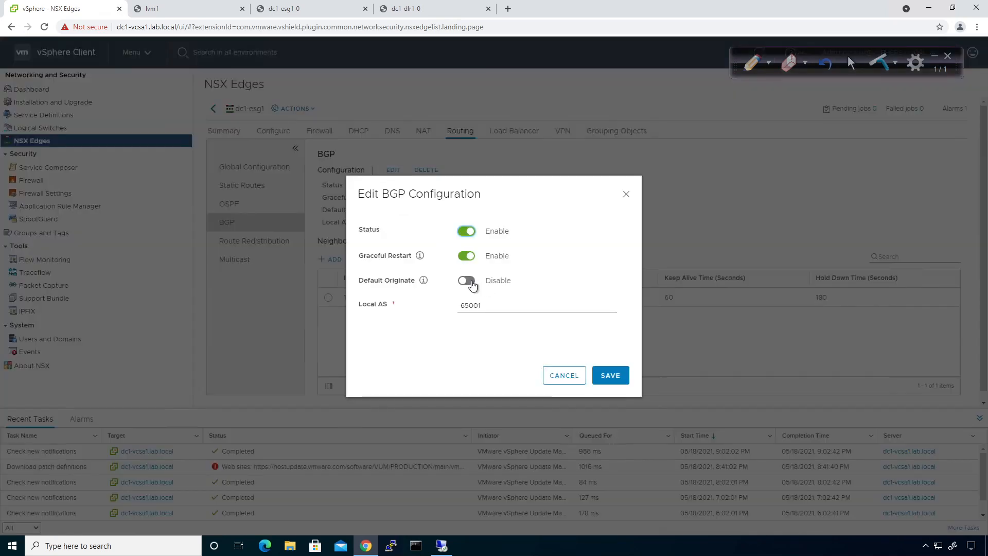
click(468, 281)
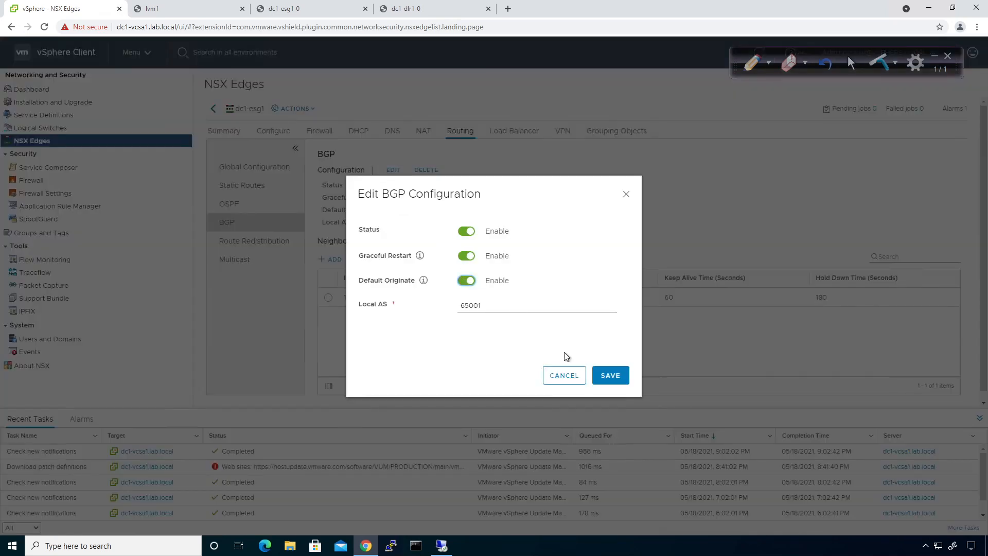
click(611, 379)
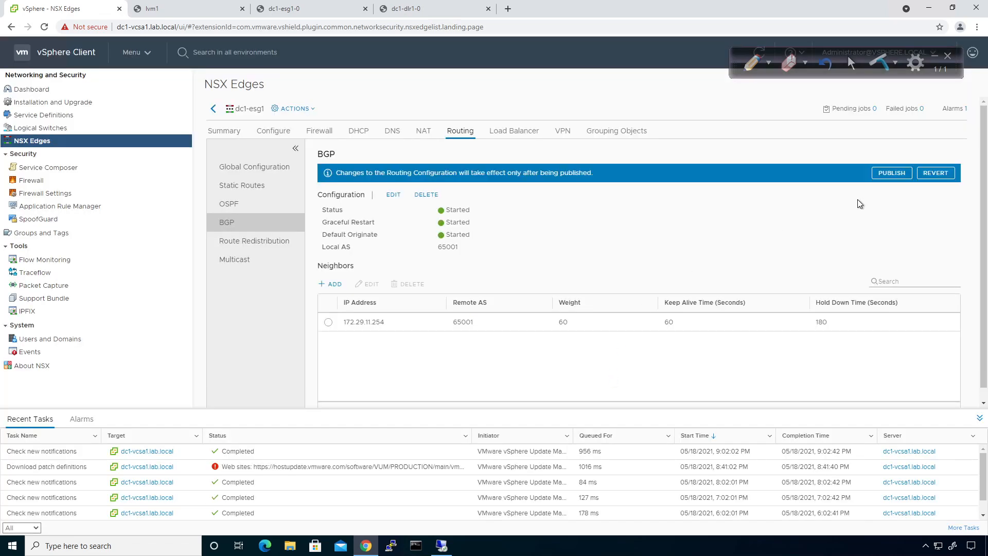
click(894, 173)
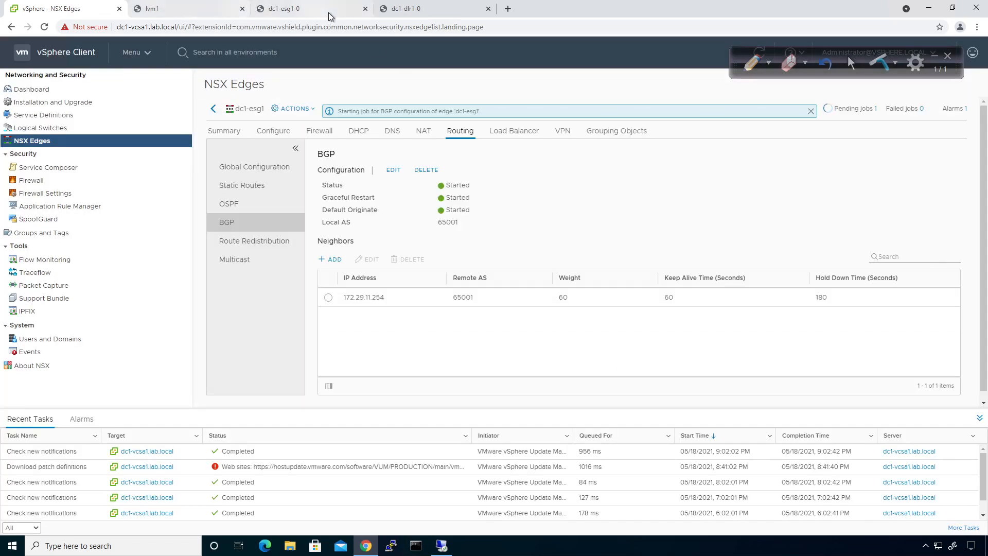
List the BGP table on the dc1-dlr1-0 console with 'show ip bgp'
click(407, 16)
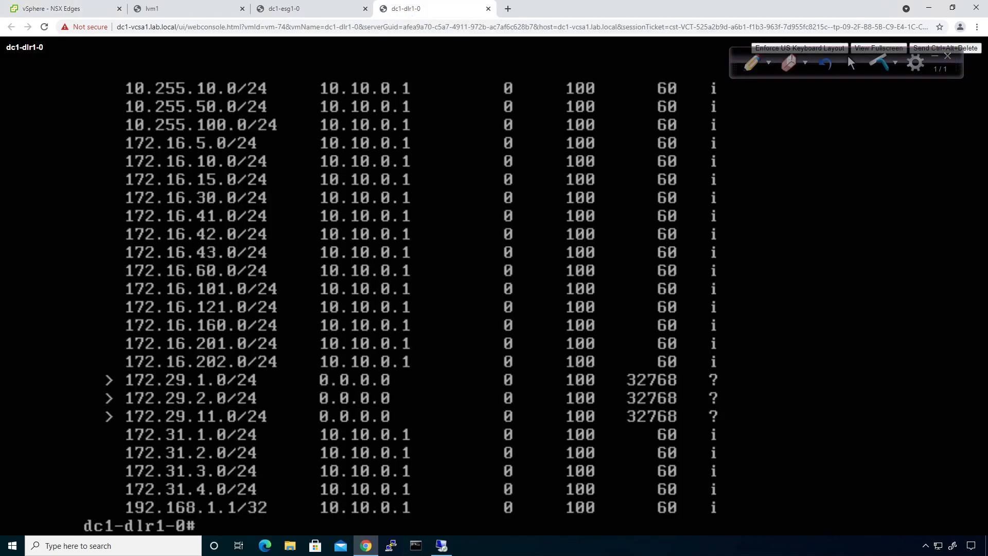
text(show ip bgp)
key(Return)
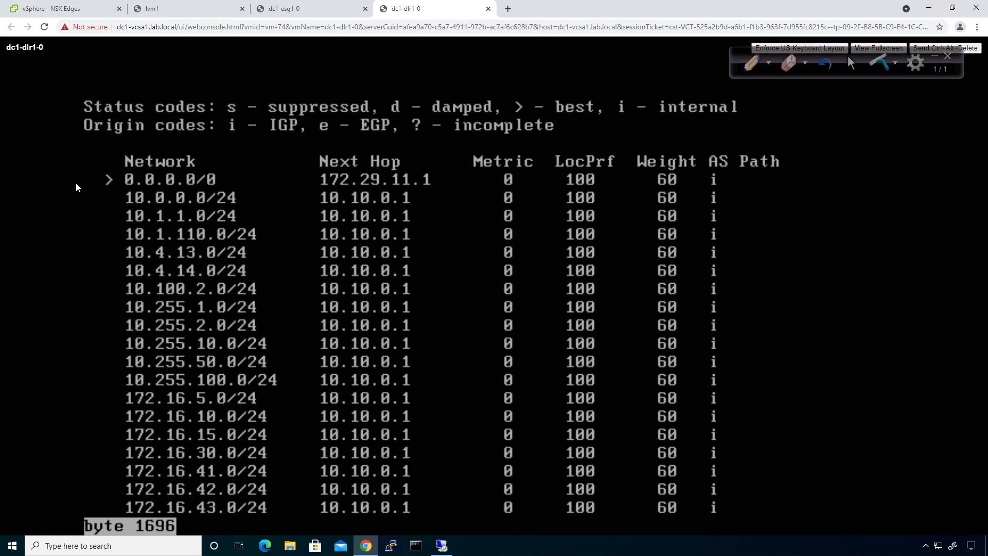
key(space)
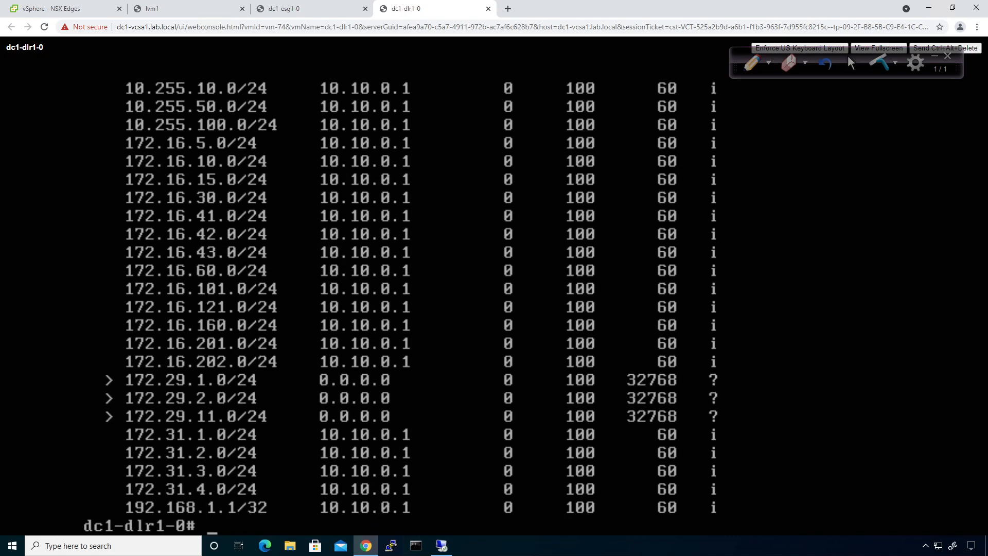
Rerun 'show ip route' on the DLR to confirm default route 0.0.0.0/0 via 172.29.11.1
key(Up)
key(Up)
key(Up)
key(Up)
key(Up)
key(Up)
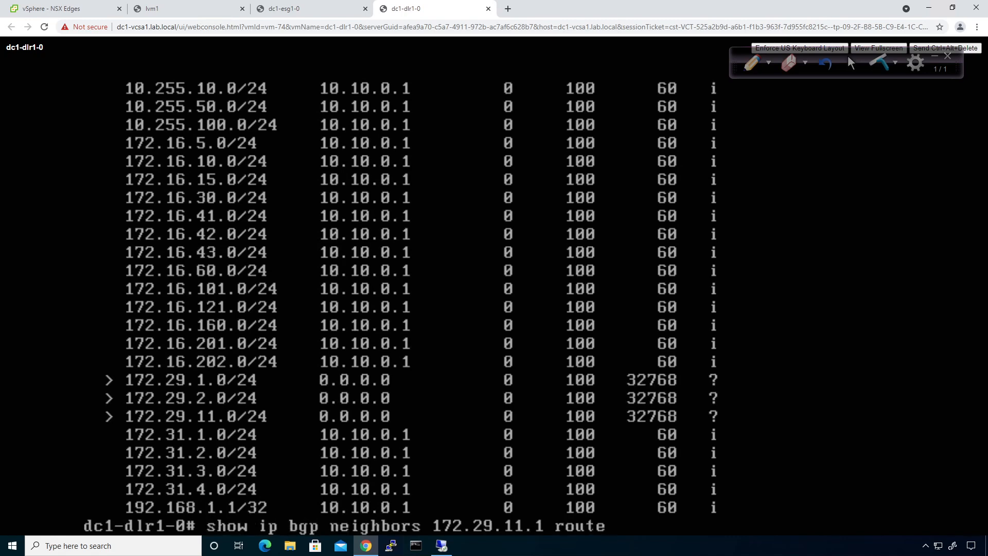
key(Up)
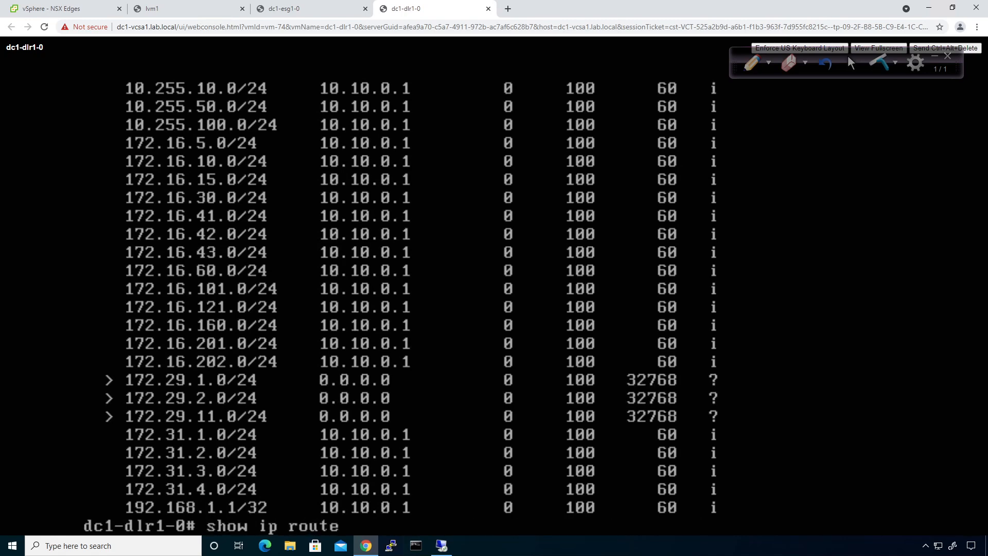
key(Return)
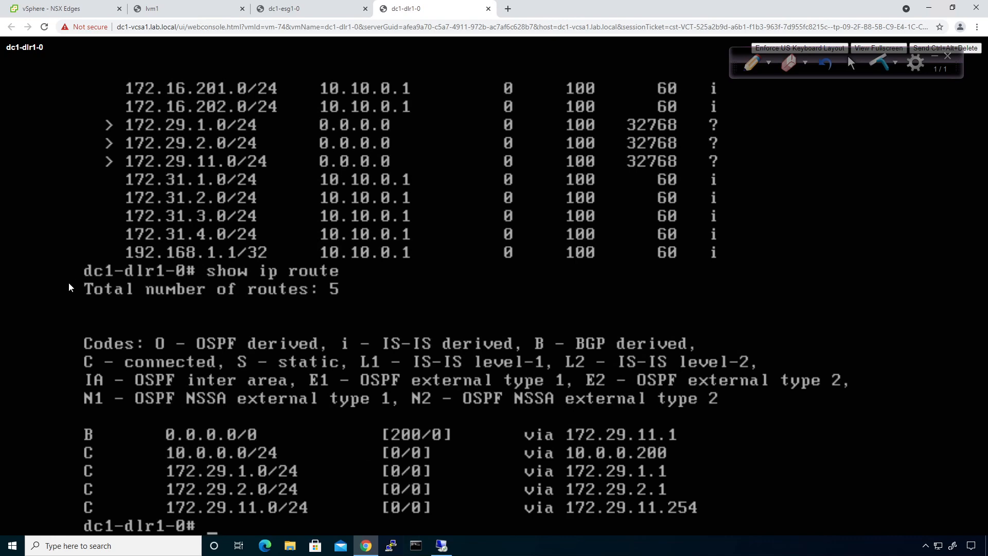
List the BGP table on the dc1-esg1-0 console with 'show ip bgp'
click(297, 11)
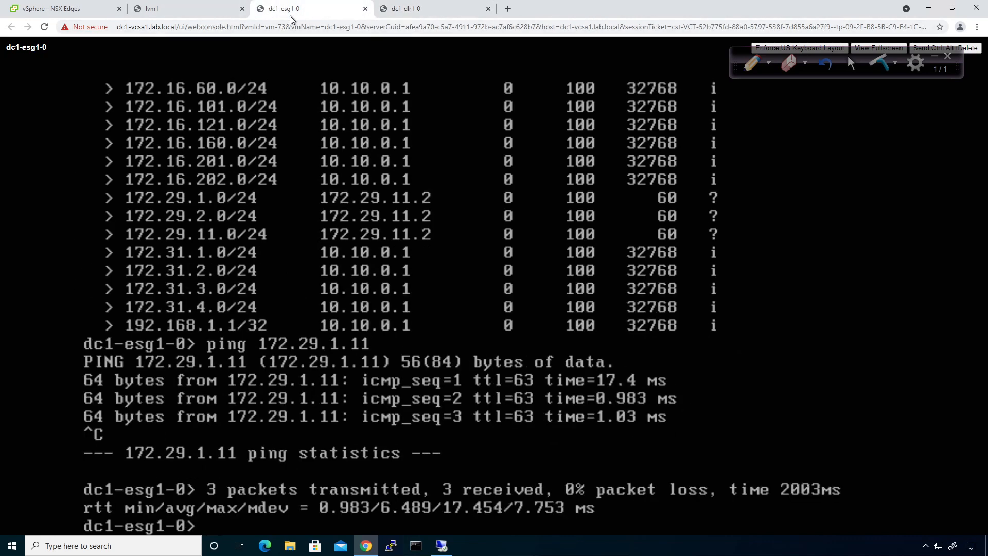
text(show ip )
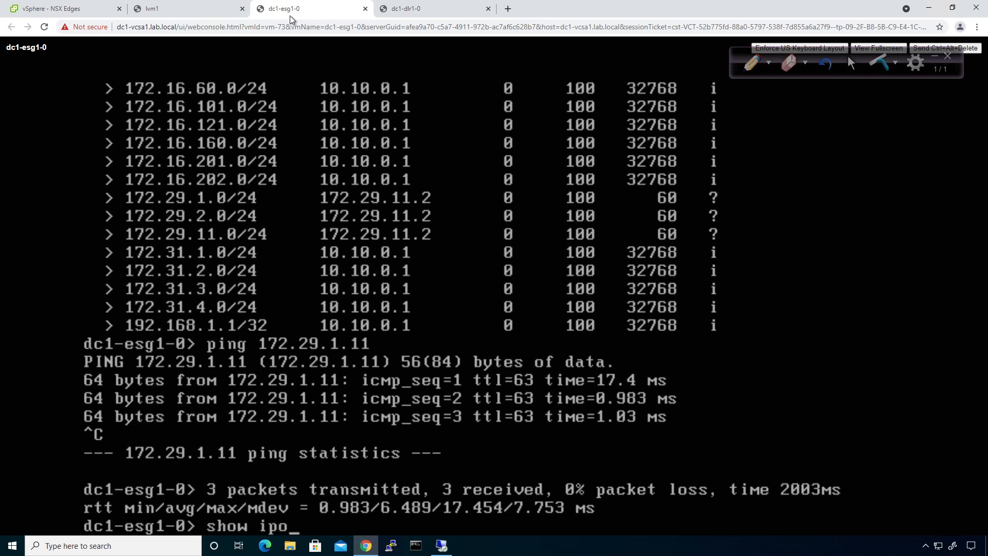
text(bgp)
key(Return)
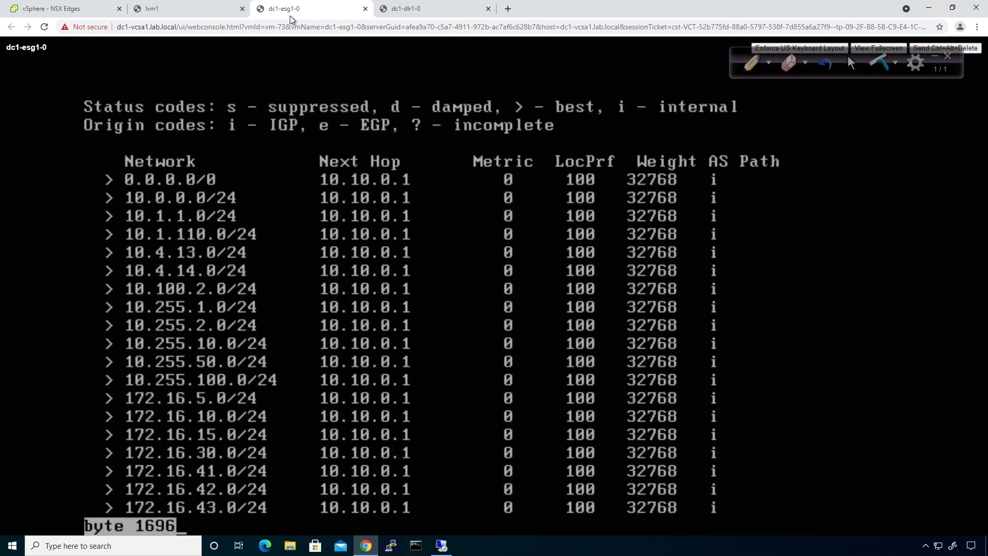
key(space)
Show the ESG's 34-route IP table with 'show ip route', then return to dc1-esg1's BGP settings
text(shwo ip r)
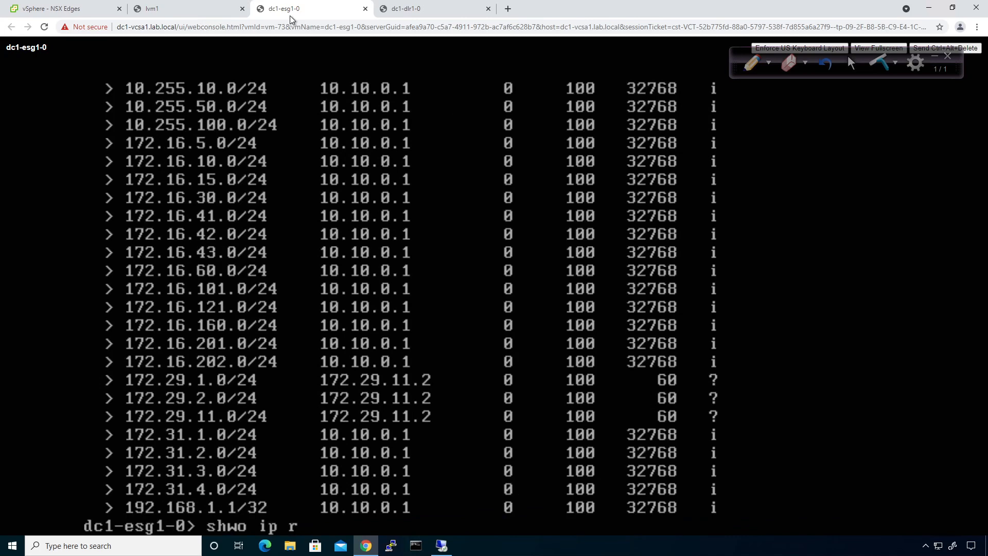
key(BackSpace)
key(BackSpace)
key(BackSpace)
key(BackSpace)
key(BackSpace)
key(BackSpace)
key(BackSpace)
text(ow ip route)
key(Return)
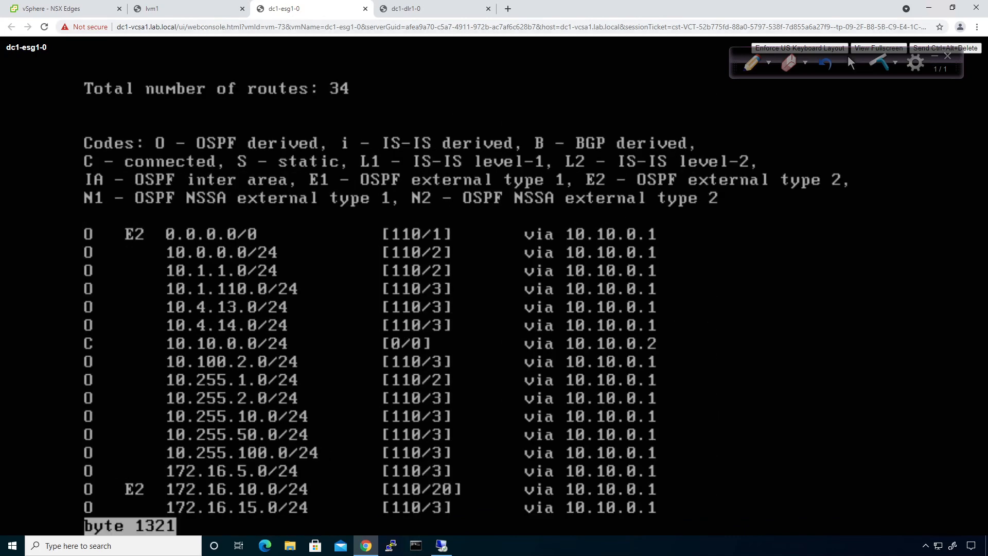
key(space)
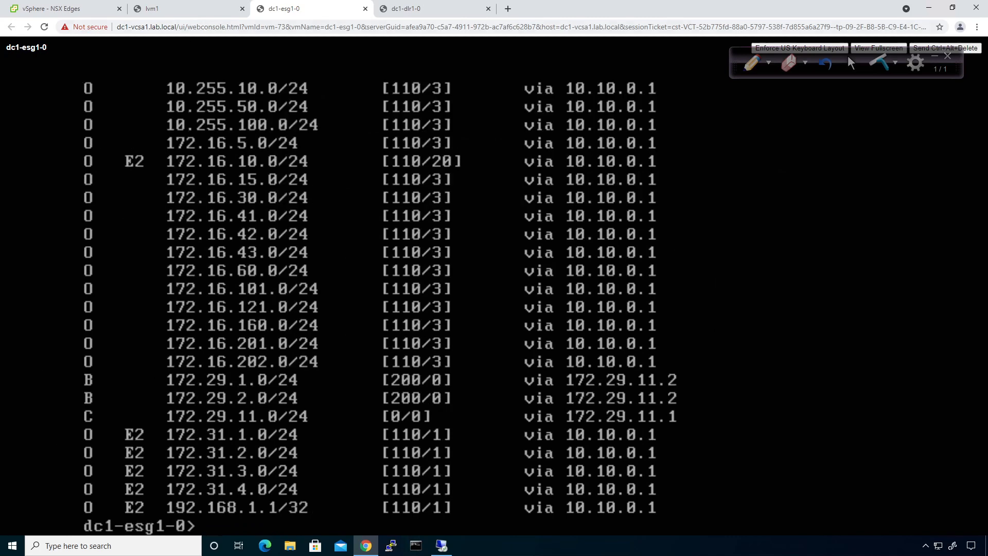
click(62, 6)
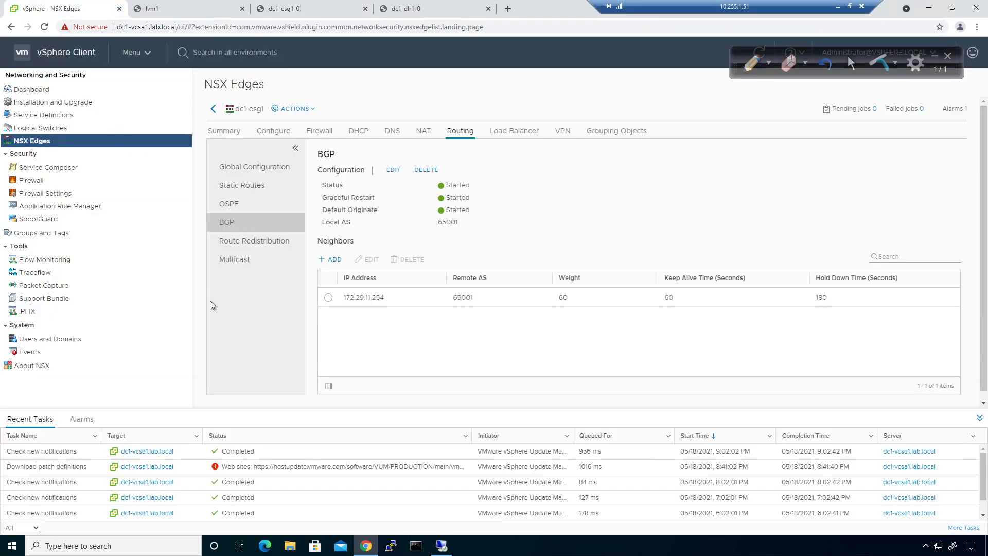
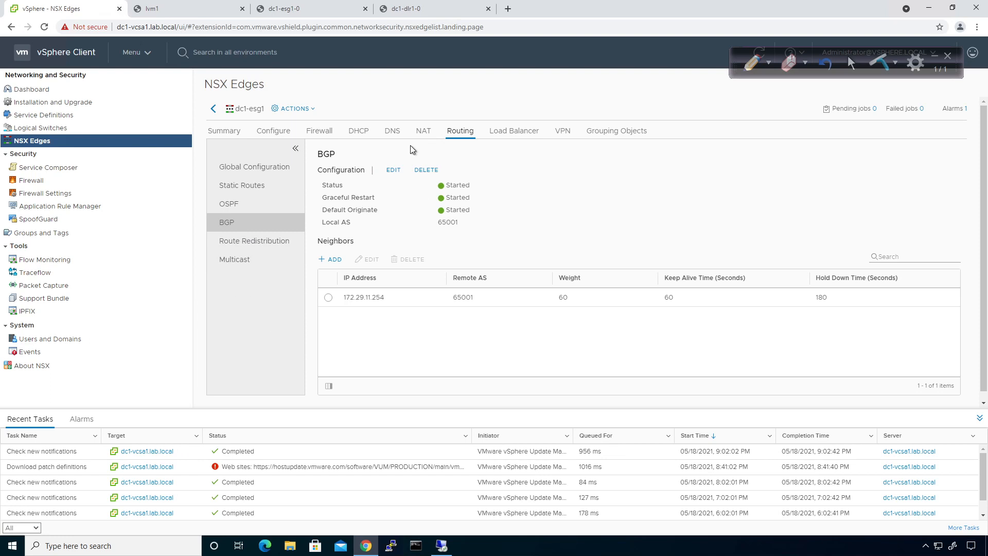
Review dc1-esg1's BGP redistribution criteria: prefix Any, learner from OSPF, action Permit. Close without changes
click(263, 242)
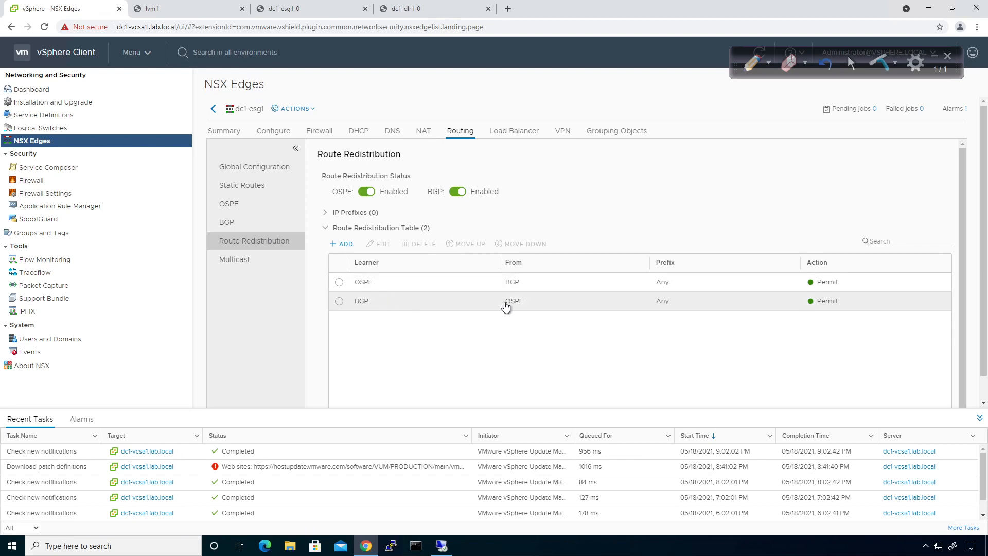
click(338, 301)
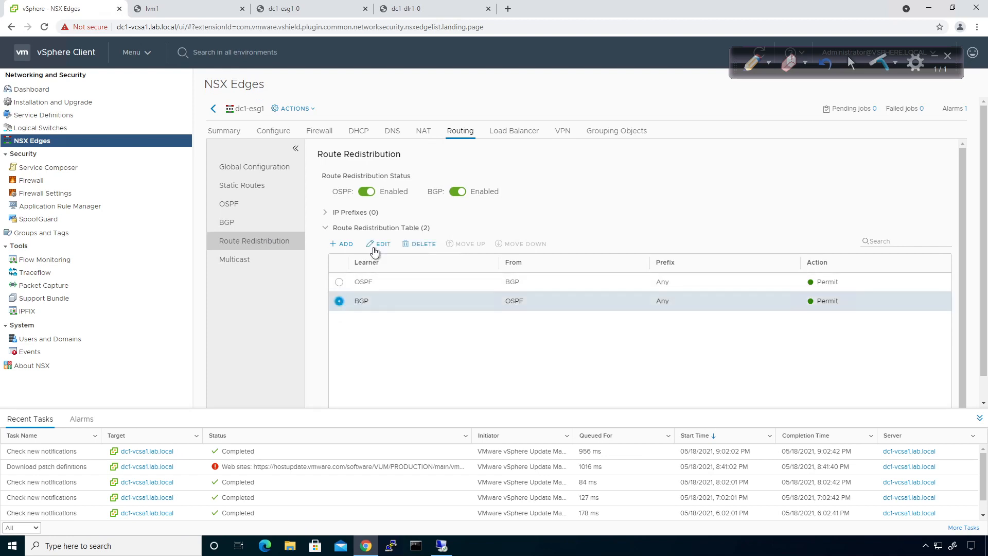
click(379, 245)
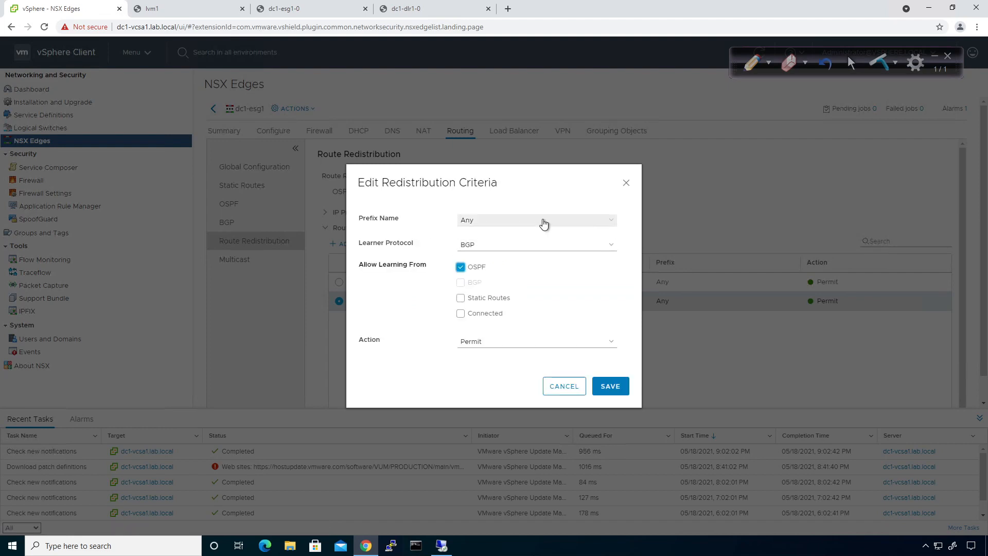
click(543, 224)
click(544, 224)
click(593, 343)
click(590, 347)
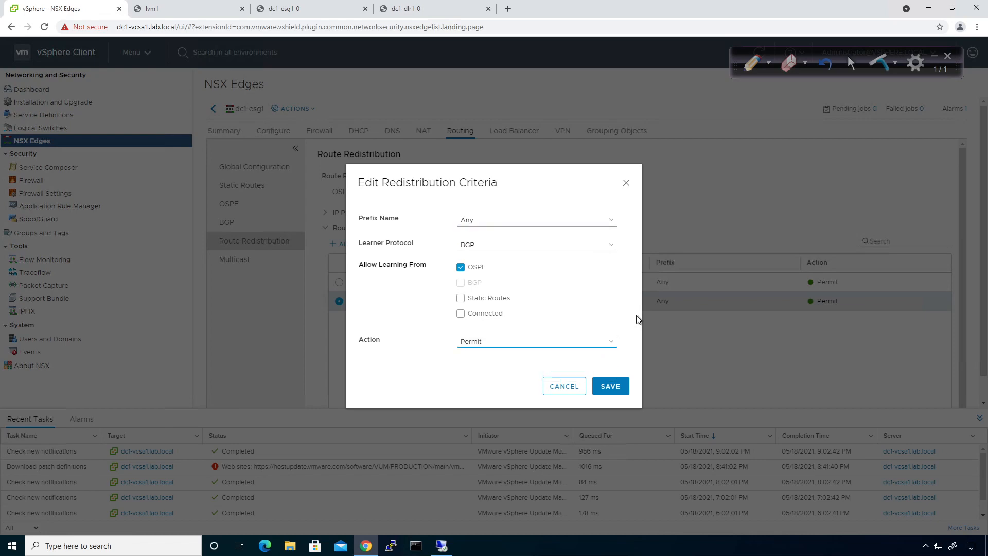
click(563, 386)
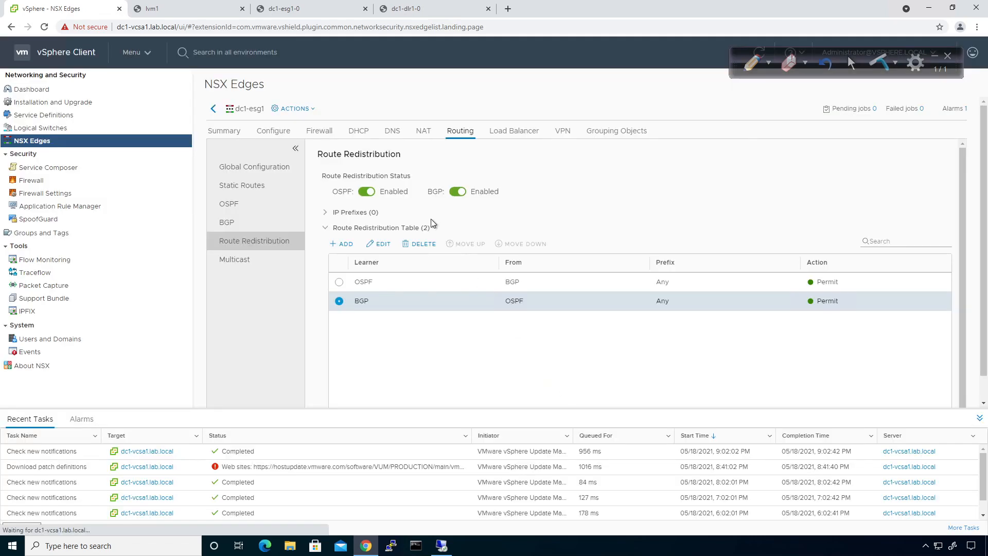
Log in to the lvm1 test VM console with the account password
click(137, 8)
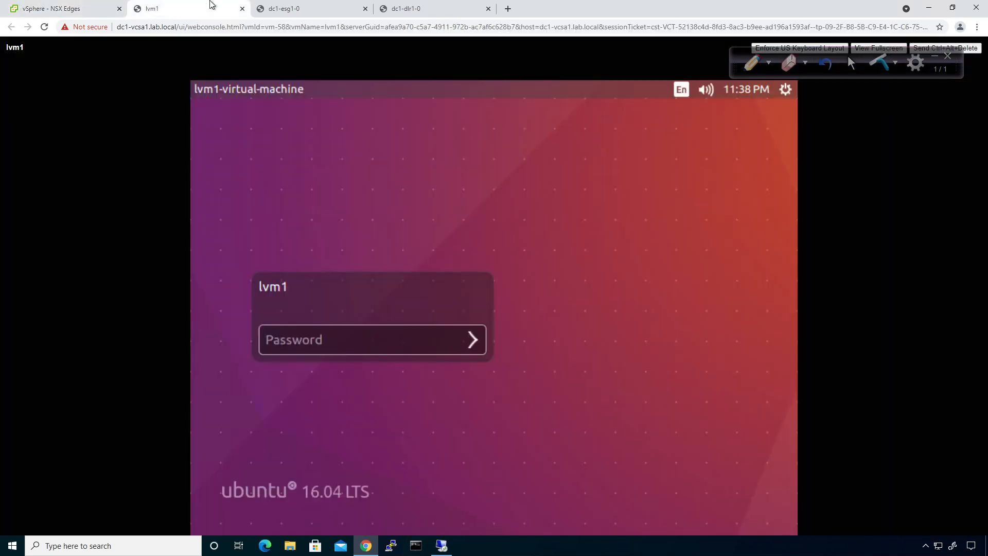
click(368, 334)
text(********)
key(Return)
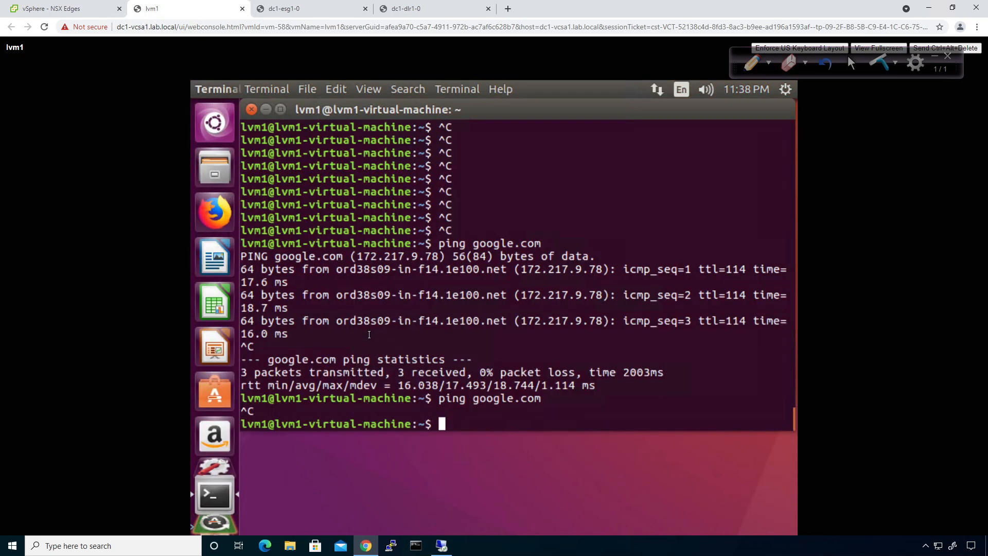
Rerun 'ping google.com' on lvm1 and stop it, showing 4 of 4 packets received
key(Up)
key(Return)
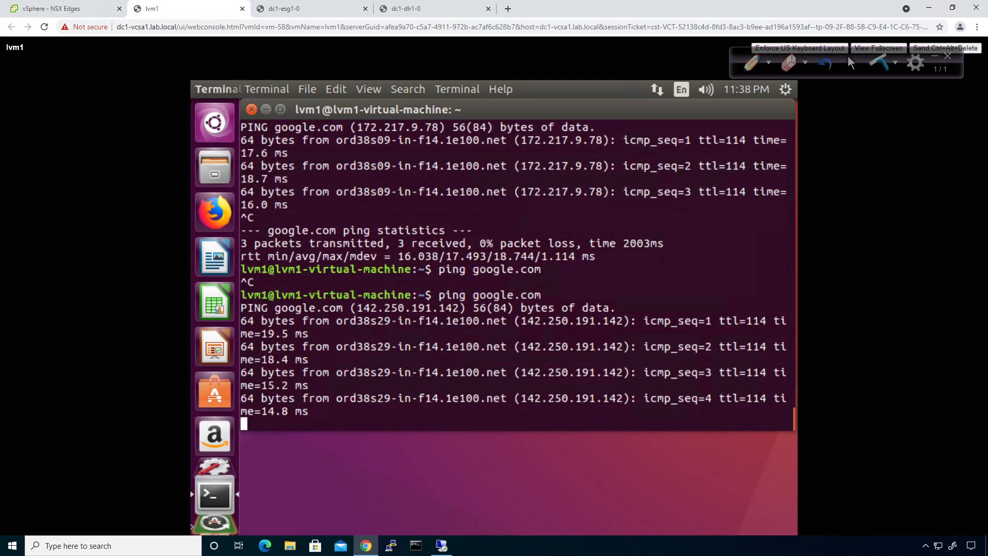
key(ctrl+c)
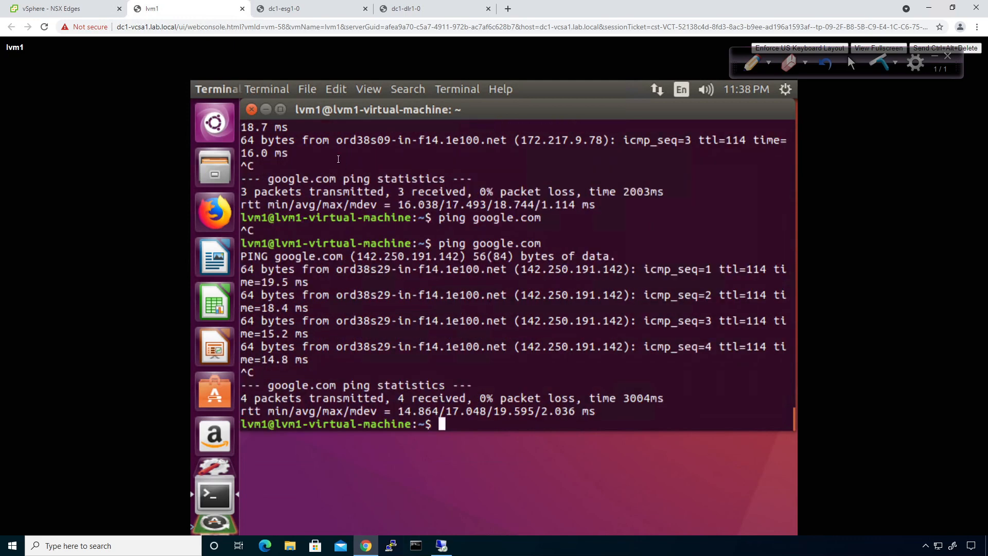
click(308, 11)
Run 'show ip route' on the dc1-esg1-0 console
click(404, 10)
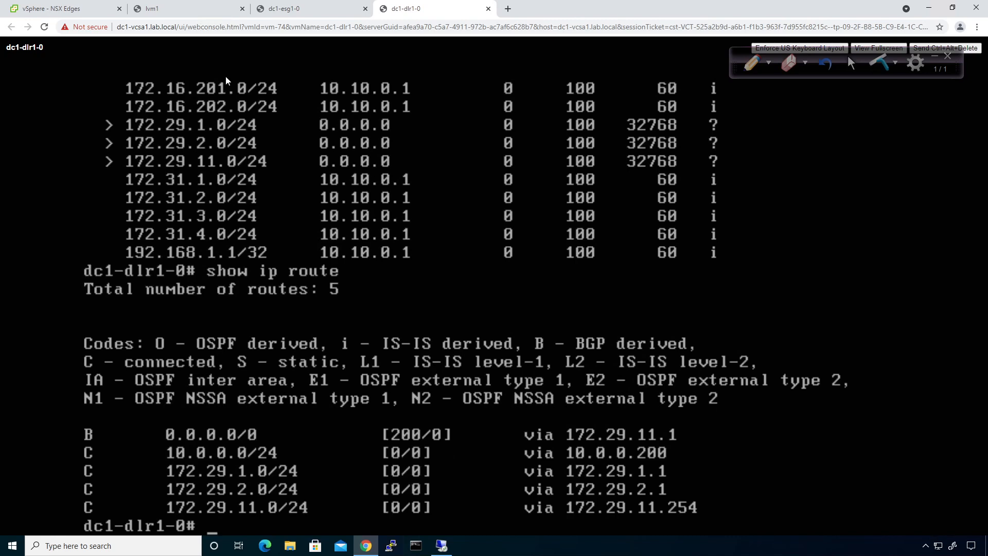
click(294, 13)
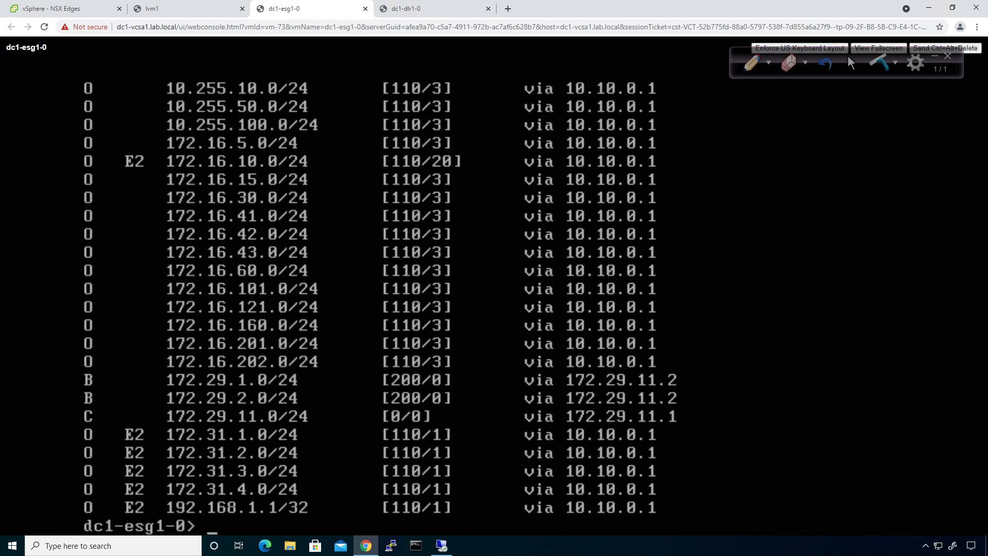
text(show ip route)
key(Return)
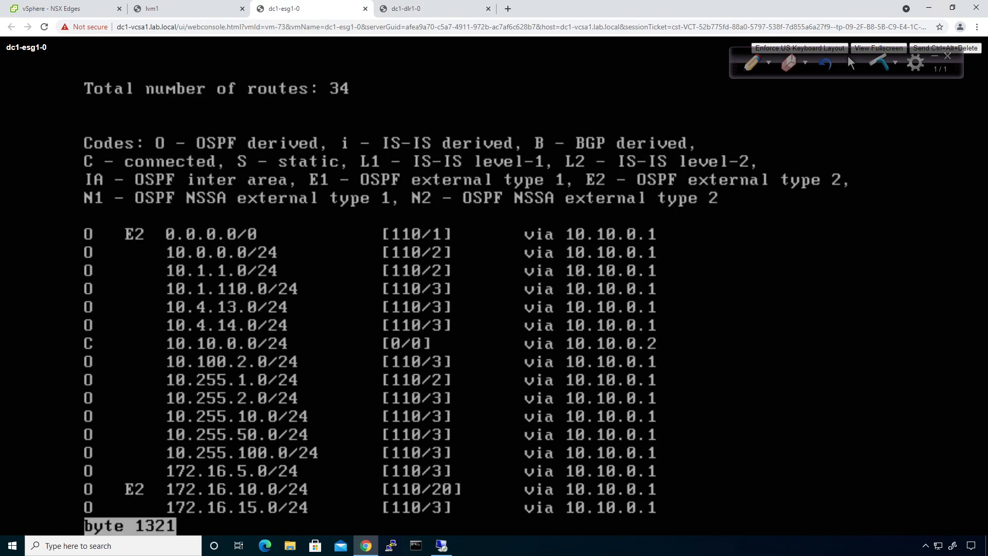
key(q)
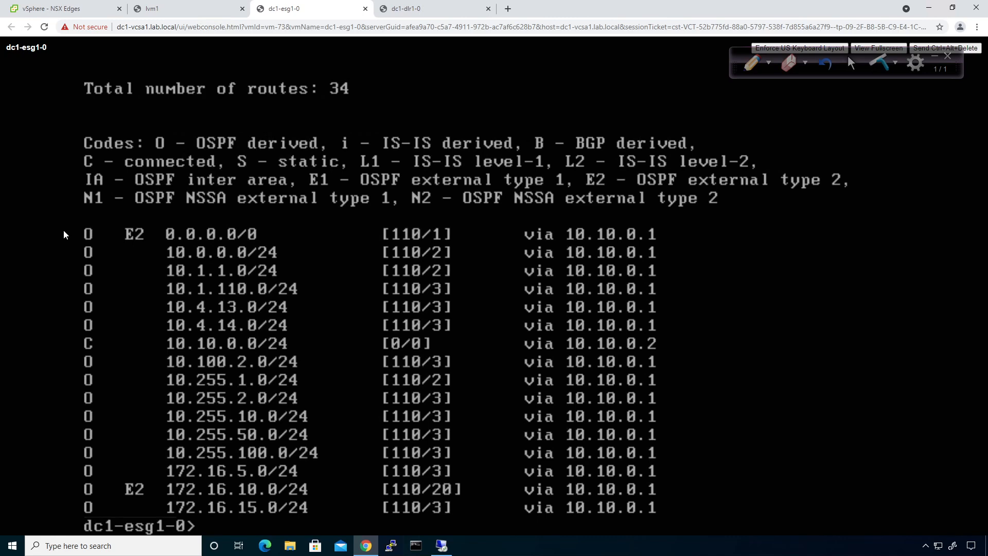
Run 'show ip bgp neighbors' on the ESG to confirm 172.29.11.254 is Established
text(show bg)
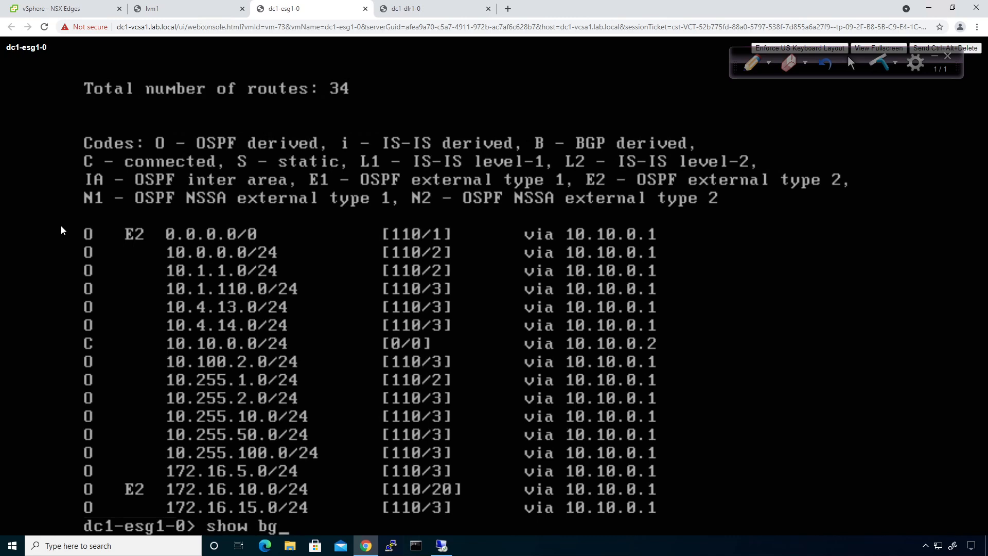
key(BackSpace)
key(BackSpace)
text(ip bgp)
key(question)
text(nei)
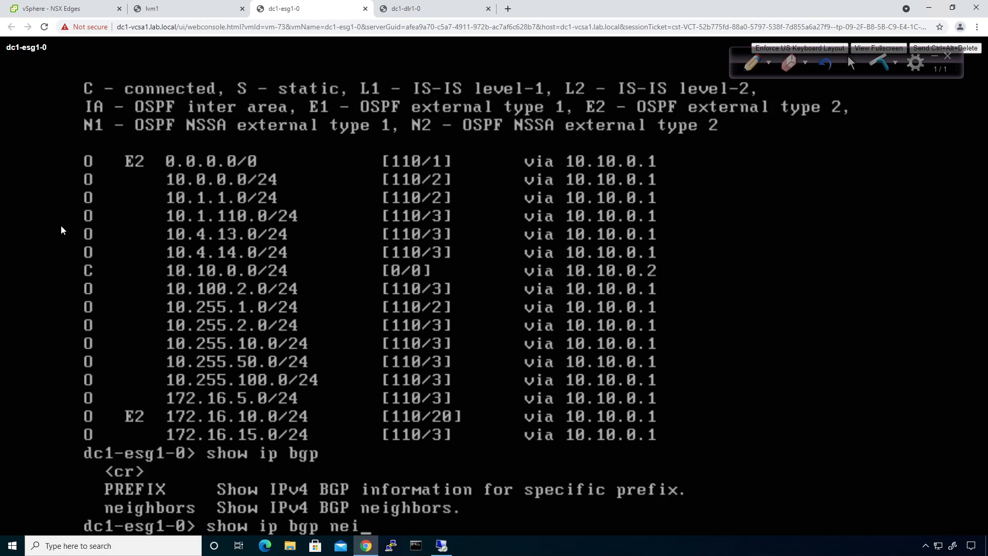
key(Tab)
key(Return)
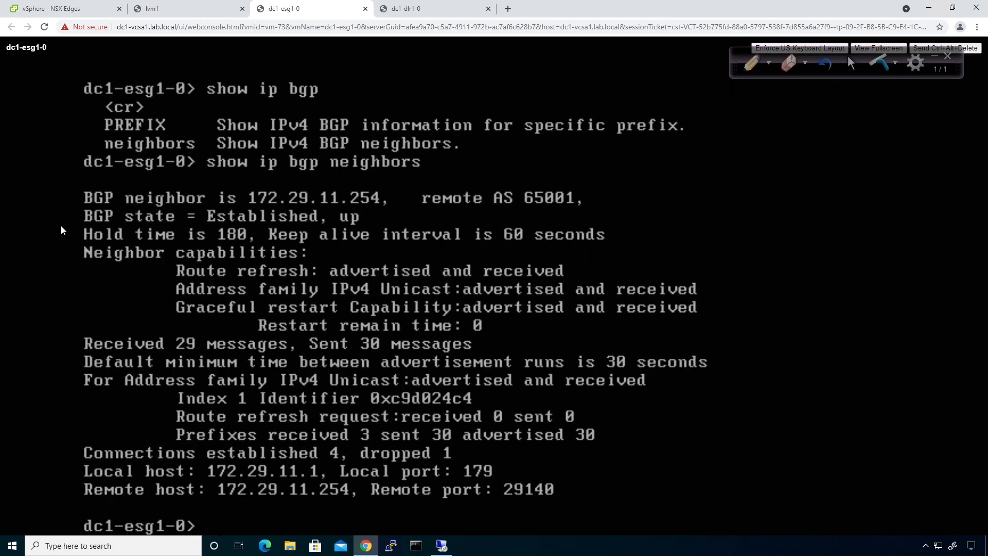
List routes advertised to neighbor 172.29.11.254, including 0.0.0.0/0, with 'show ip bgp neighbors ... advertised-routes'
key(Up)
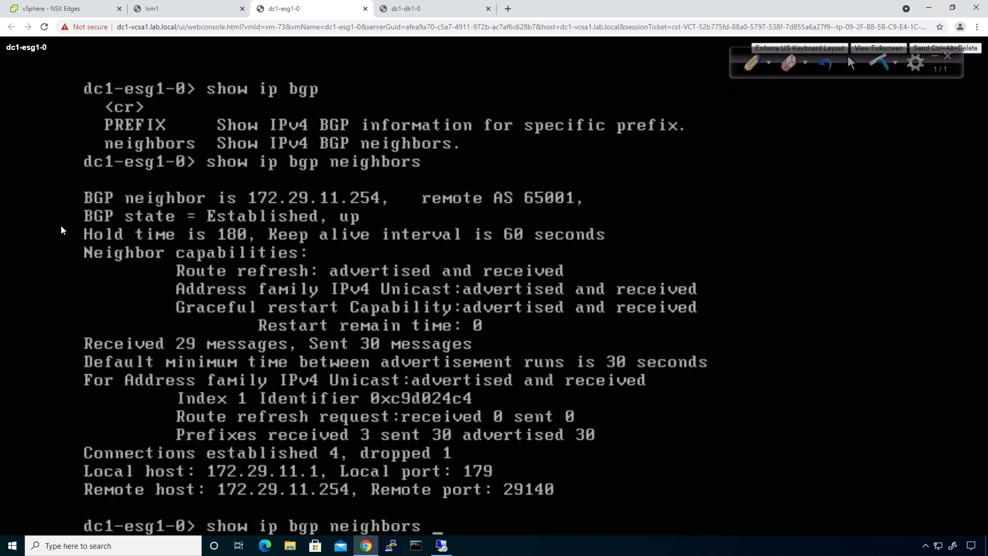
key(question)
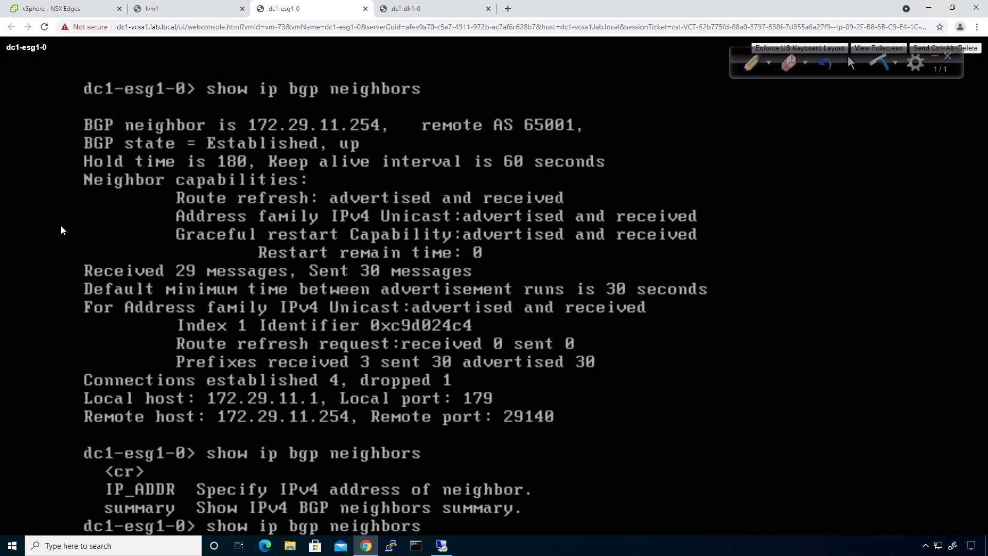
text(172.29.11.254)
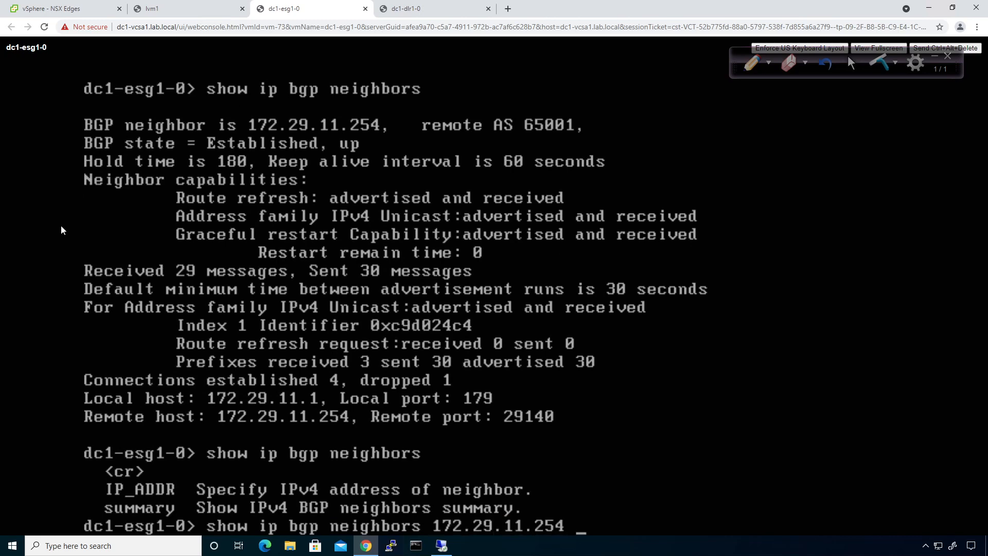
key(question)
text(ad)
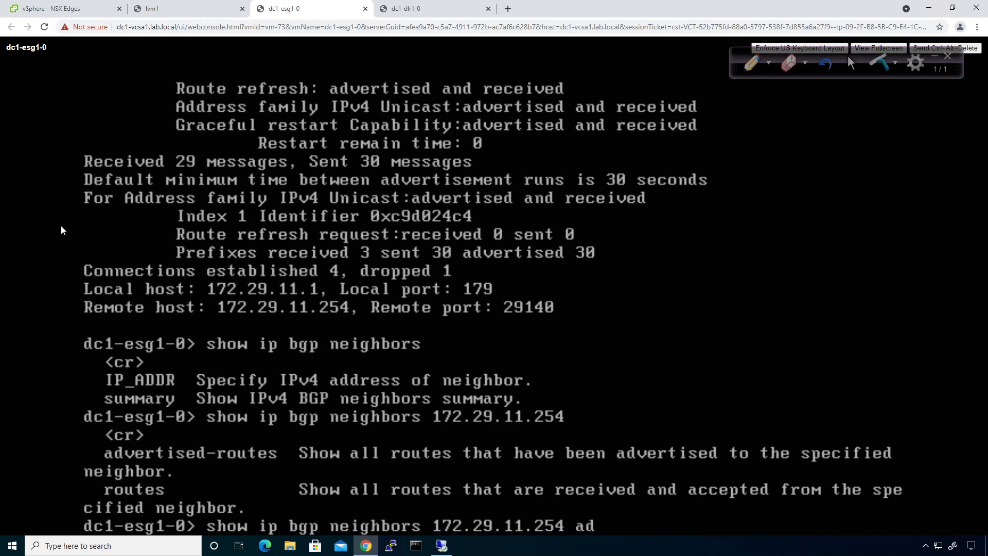
key(Tab)
key(Return)
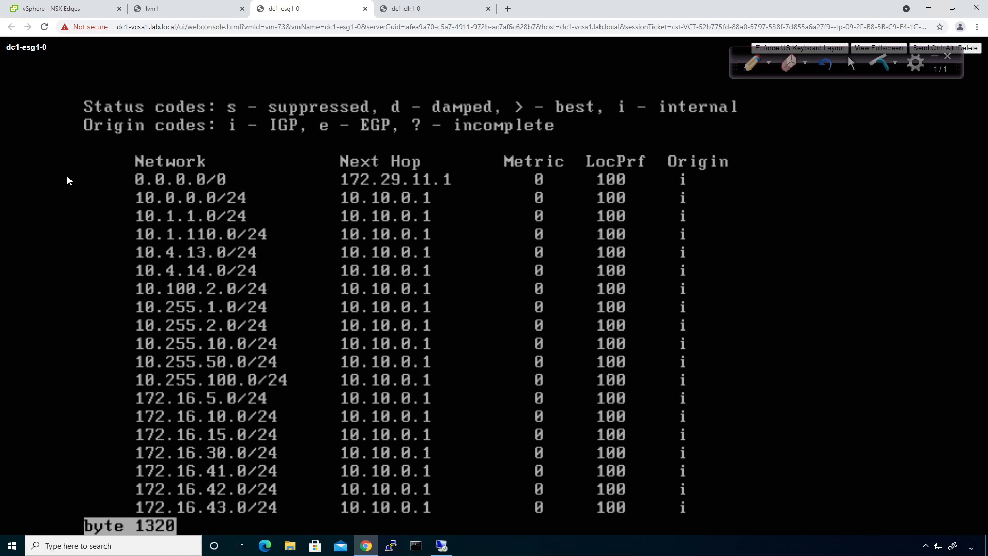
key(space)
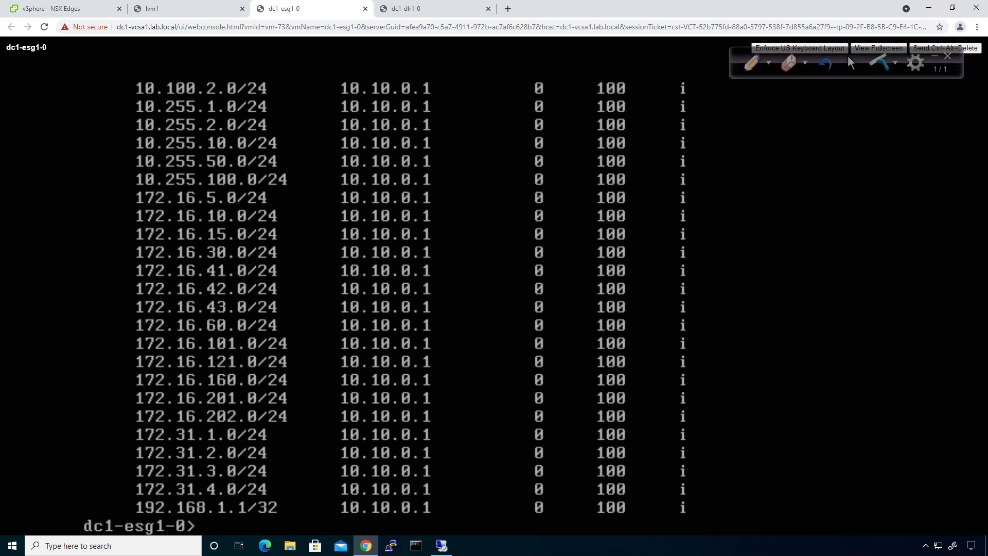
click(379, 8)
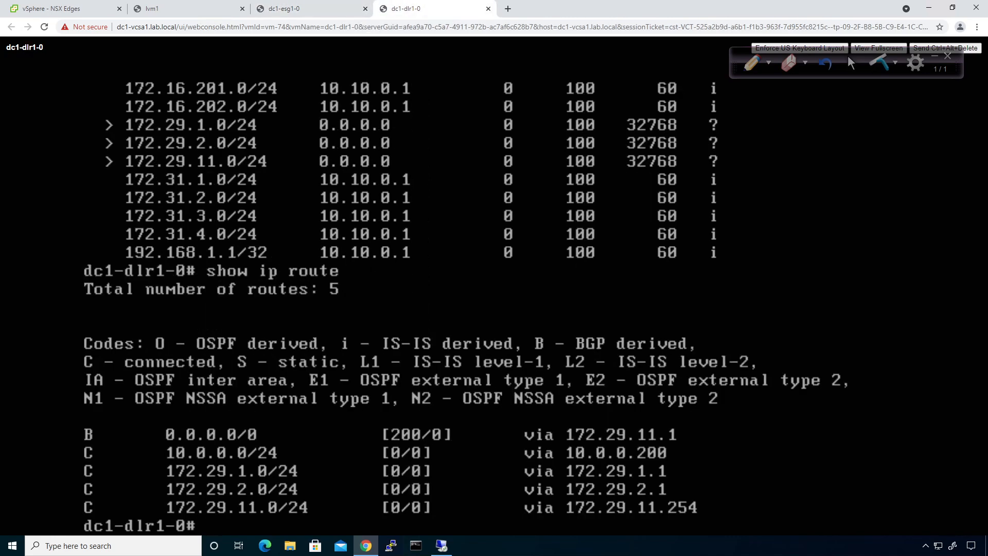
Run 'show ip bgp' on dc1-dlr1-0, showing best default route 0.0.0.0/0 via 172.29.11.1
key(Up)
key(BackSpace)
key(BackSpace)
key(BackSpace)
key(BackSpace)
key(BackSpace)
text(bgp)
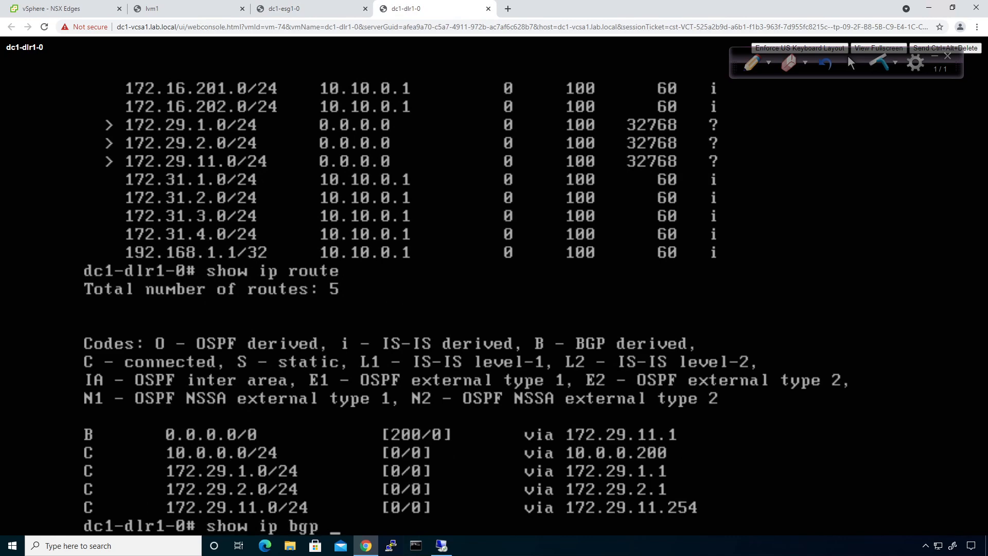
key(Return)
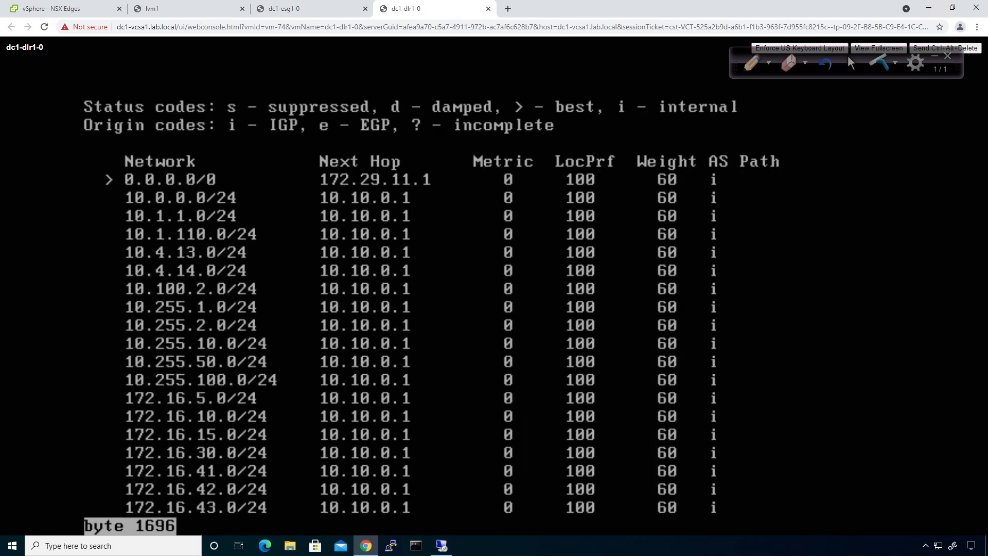
key(q)
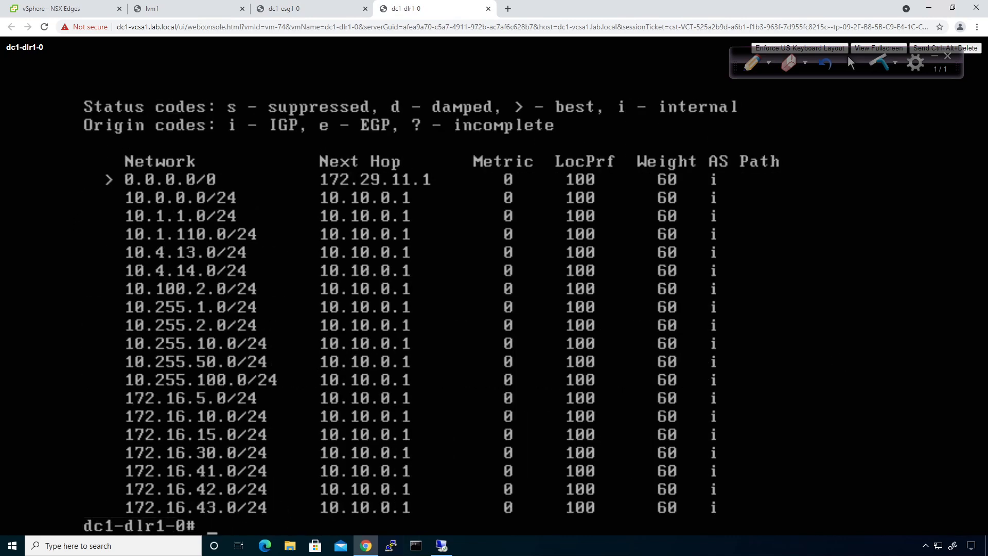